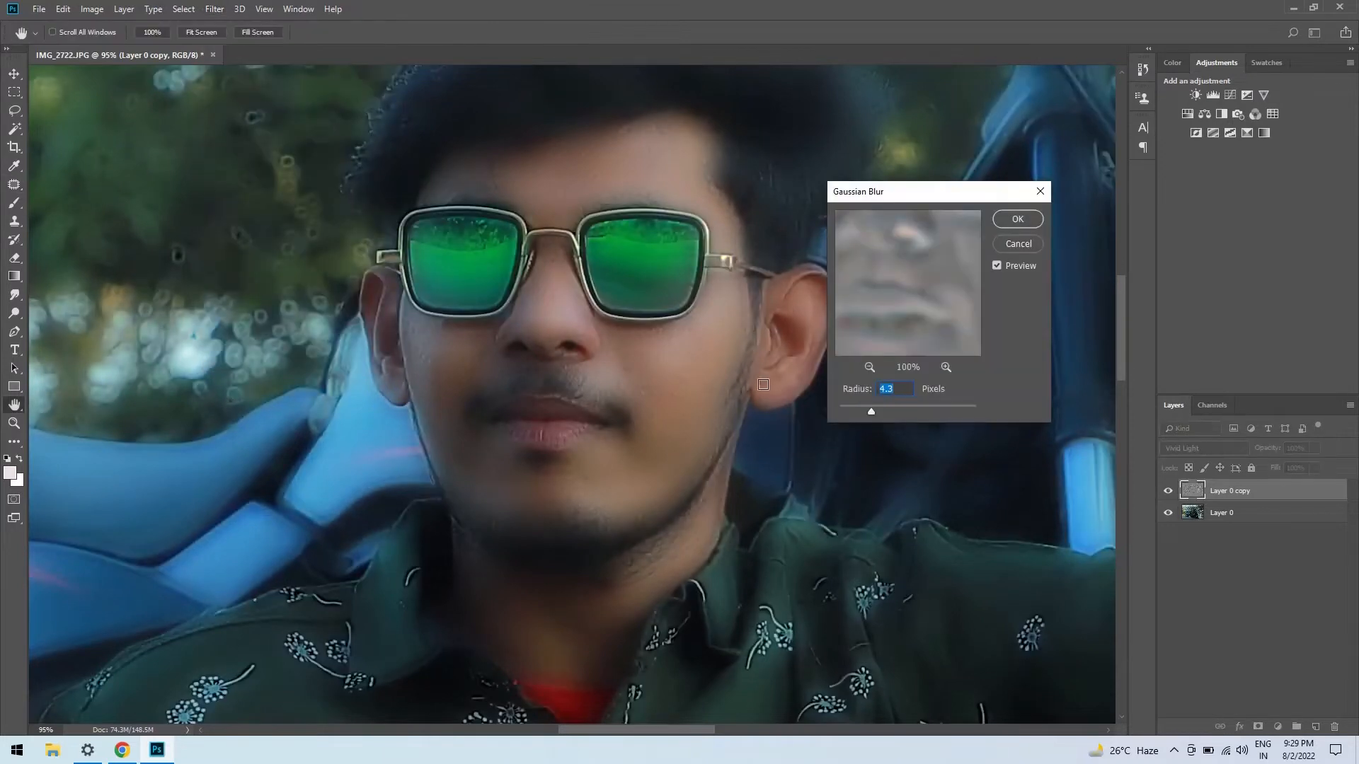
# Step: Apply the Gaussian Blur with a 4.3-pixel radius and give Layer 0 copy an inverted, fully black mask
pyautogui.click(1017, 219)
pyautogui.click(1258, 726)
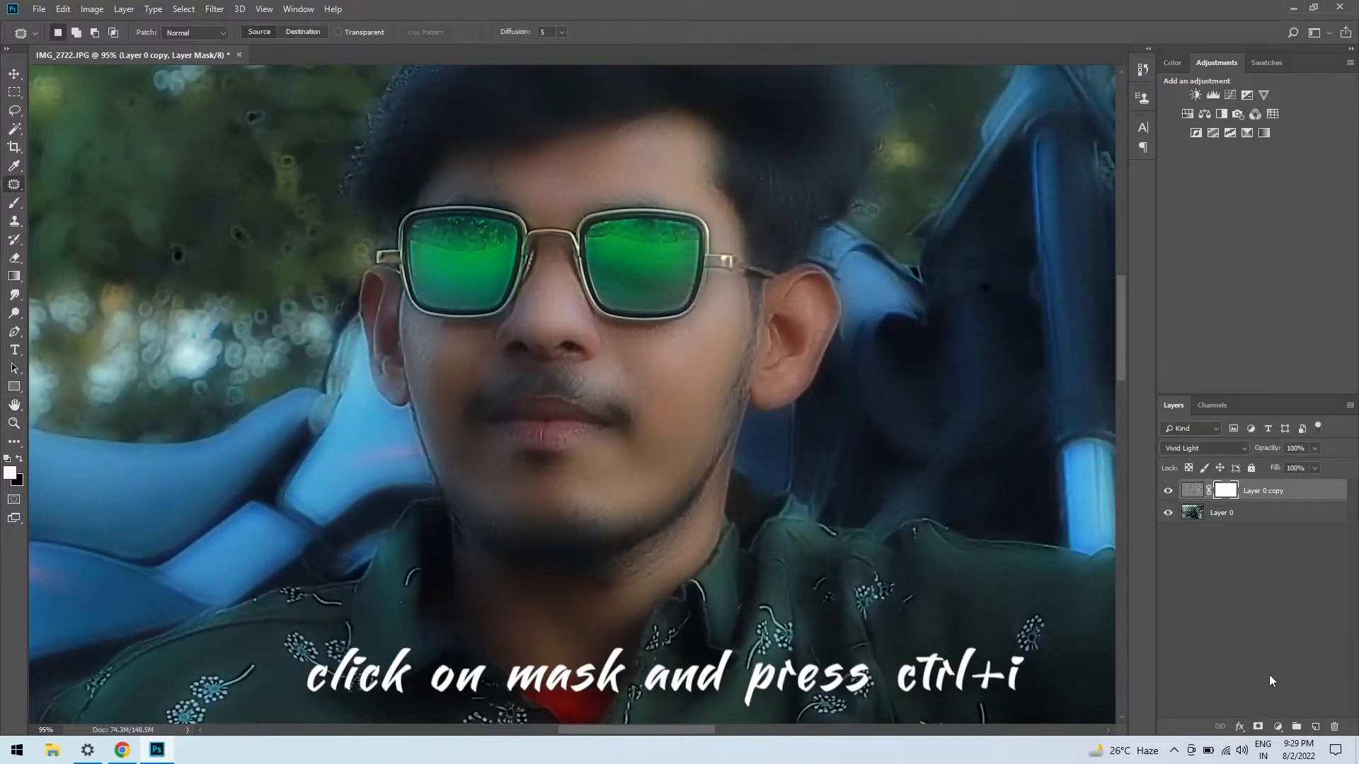
pyautogui.hotkey('ctrl', 'i')
# Step: Paint white on the Layer 0 copy mask over the cheeks and chin with a brush at 100% opacity and flow
pyautogui.press('b')
pyautogui.scroll(5, 748, 361)
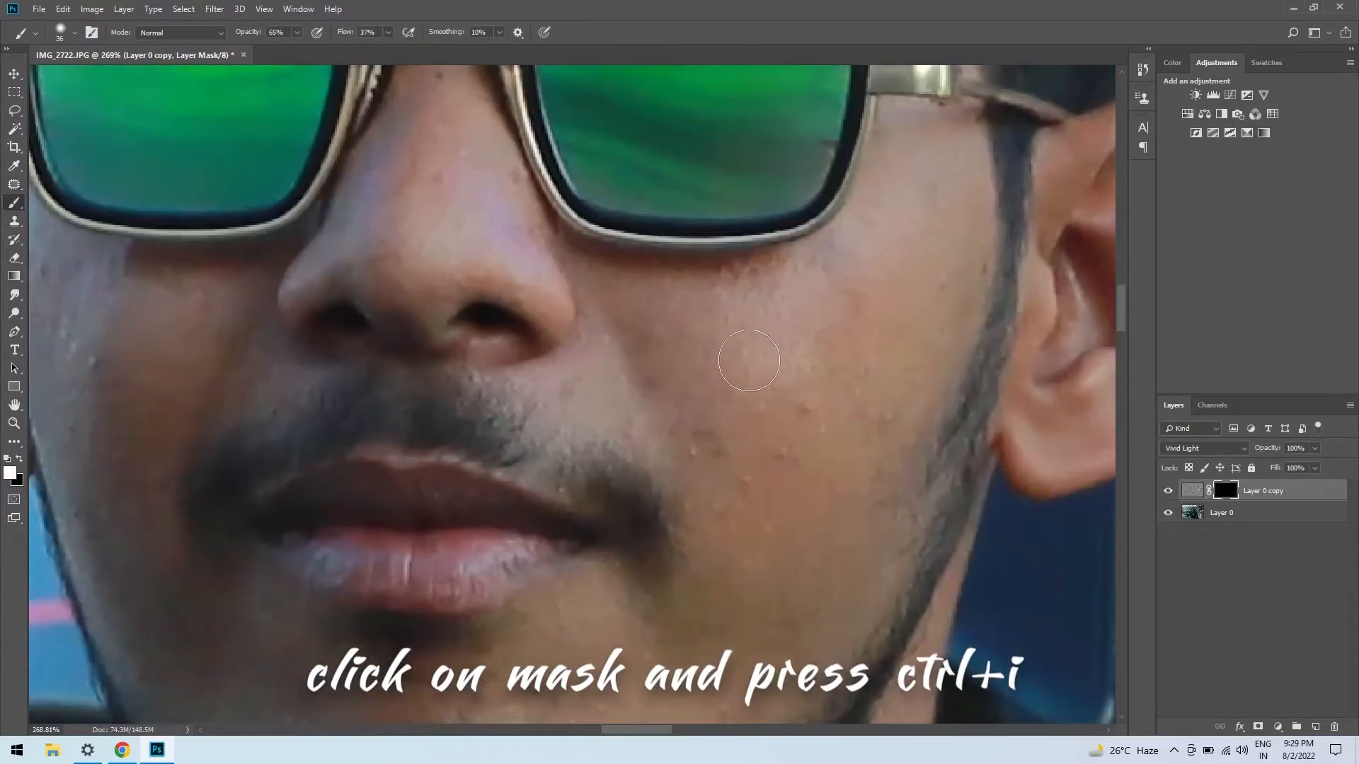
pyautogui.moveTo(351, 35); pyautogui.dragTo(395, 35)
pyautogui.keyDown('alt'); pyautogui.moveTo(632, 305); pyautogui.dragTo(665, 315); pyautogui.keyUp('alt')
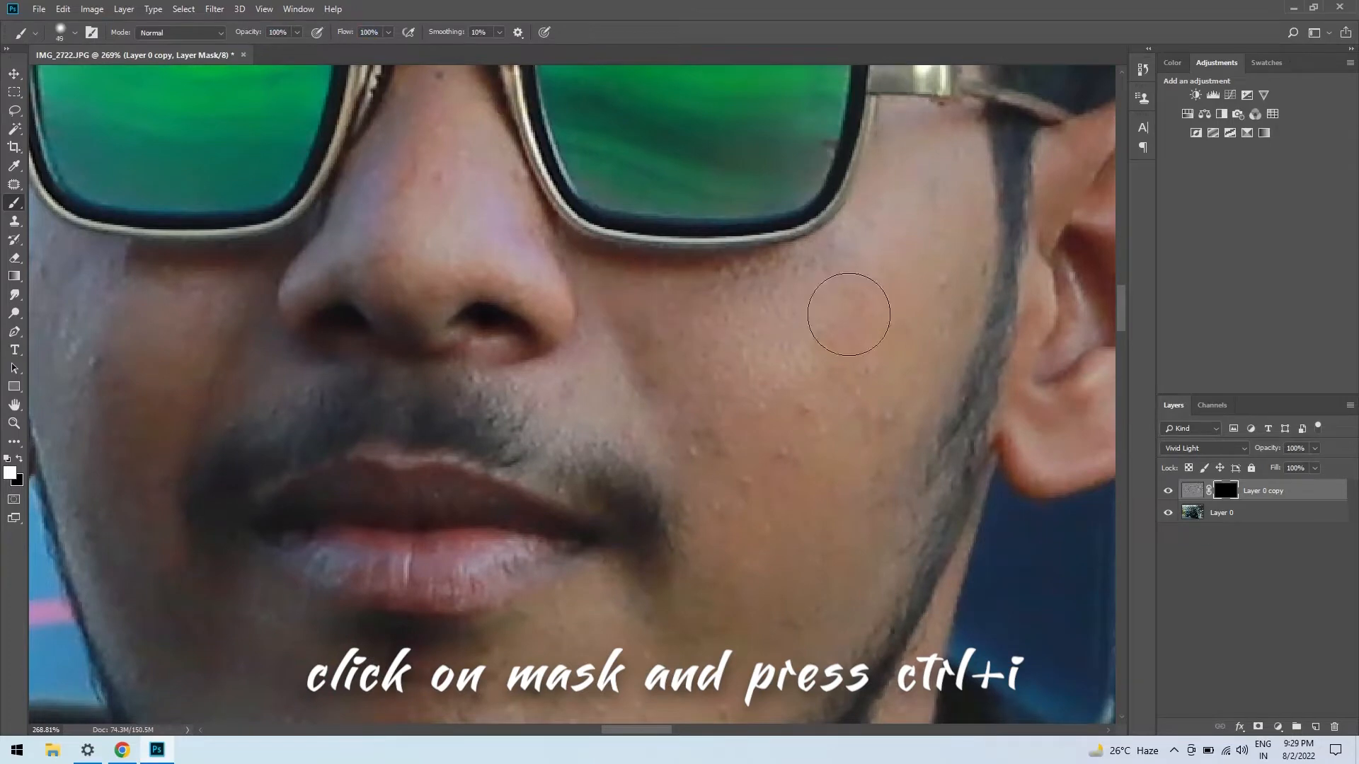
pyautogui.moveTo(865, 394); pyautogui.dragTo(840, 201)
pyautogui.moveTo(658, 137)
pyautogui.mouseDown()
pyautogui.moveTo(618, 485)
pyautogui.moveTo(473, 520)
pyautogui.mouseUp()
pyautogui.moveTo(390, 498); pyautogui.dragTo(712, 431)
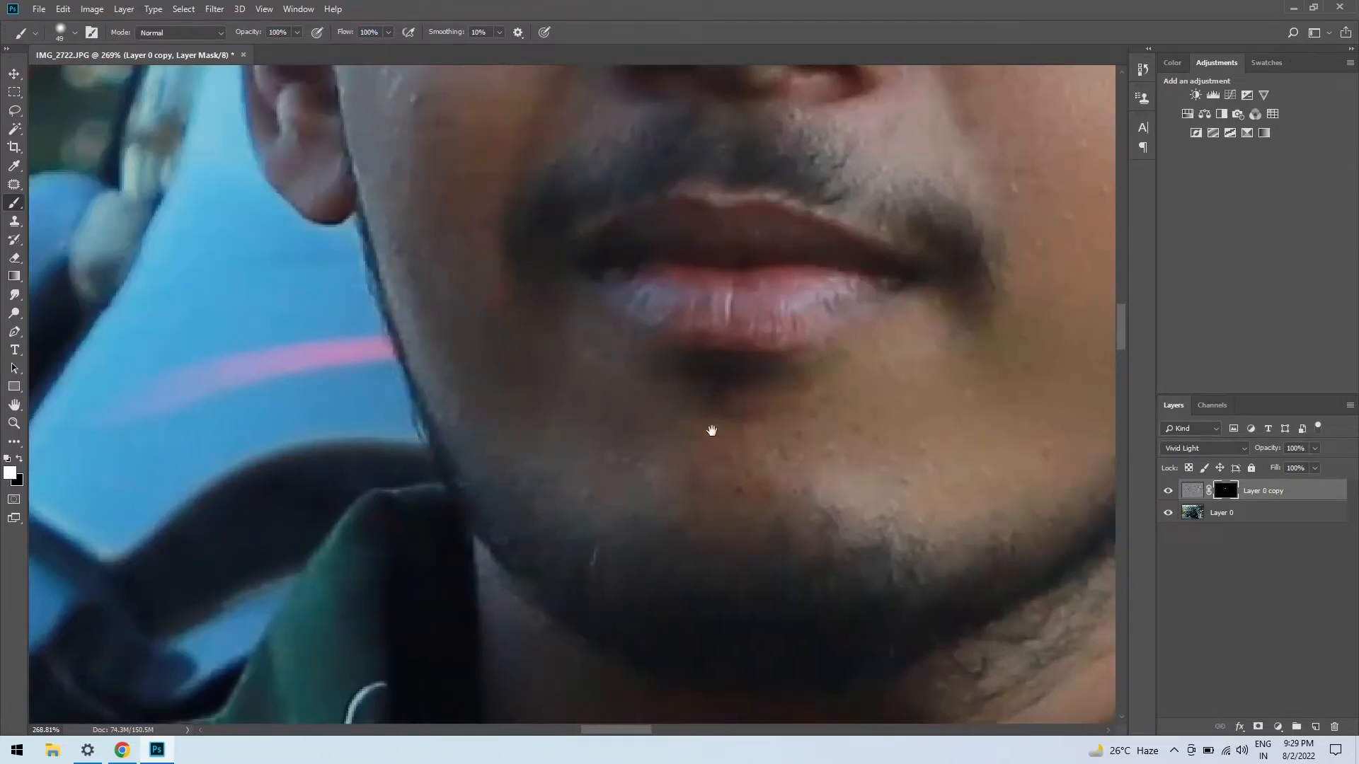
# Step: Smooth the skin on the nose and forehead by painting white on the Layer 0 copy mask, resizing the brush to fit
pyautogui.moveTo(425, 197); pyautogui.dragTo(514, 524)
pyautogui.scroll(-2, 594, 474)
pyautogui.keyDown('alt'); pyautogui.moveTo(745, 361); pyautogui.dragTo(774, 361); pyautogui.keyUp('alt')
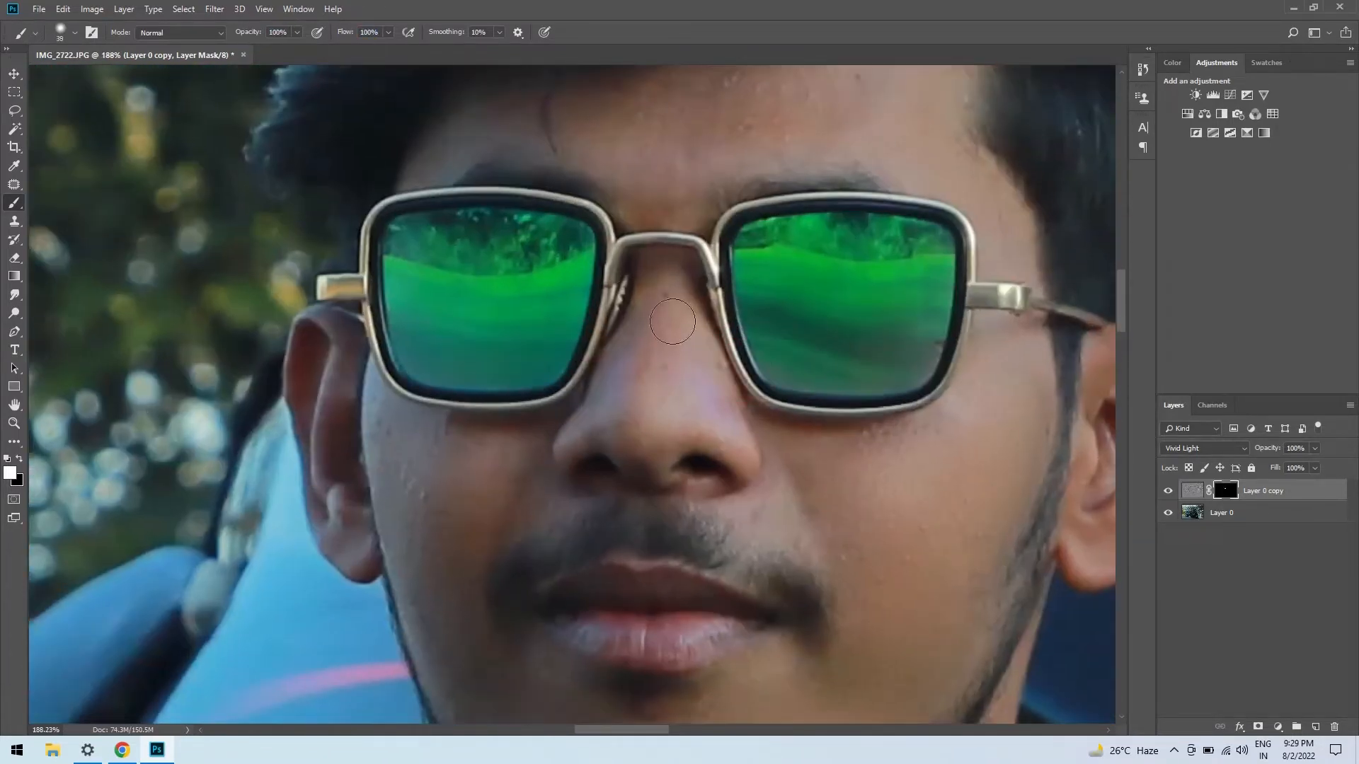
pyautogui.moveTo(720, 182); pyautogui.dragTo(719, 449)
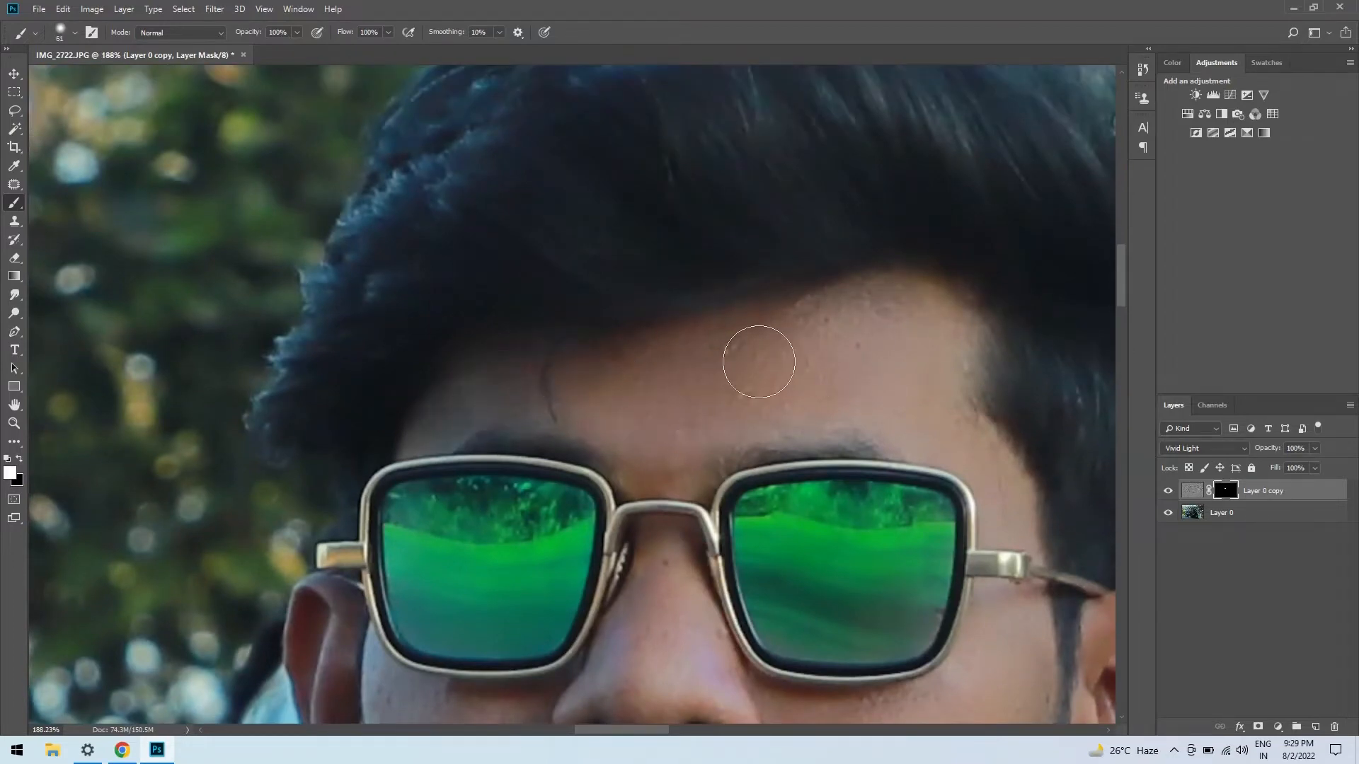
pyautogui.scroll(-2, 821, 388)
pyautogui.scroll(-5, 807, 399)
pyautogui.moveTo(800, 409); pyautogui.dragTo(627, 112)
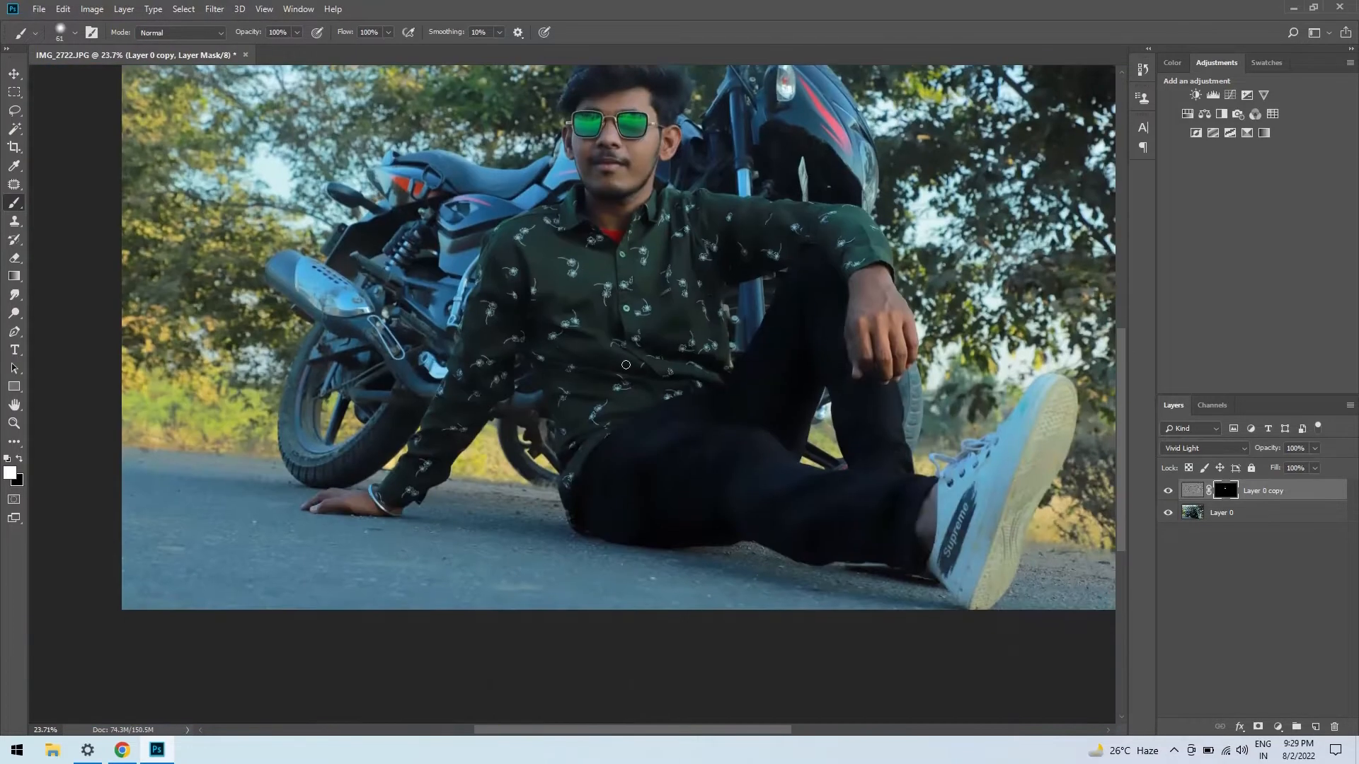
# Step: Add a new layer on top with the Soft Light blend mode and confirm a near-white foreground colour
pyautogui.scroll(5, 615, 114)
pyautogui.moveTo(606, 276); pyautogui.dragTo(671, 460)
pyautogui.click(1314, 727)
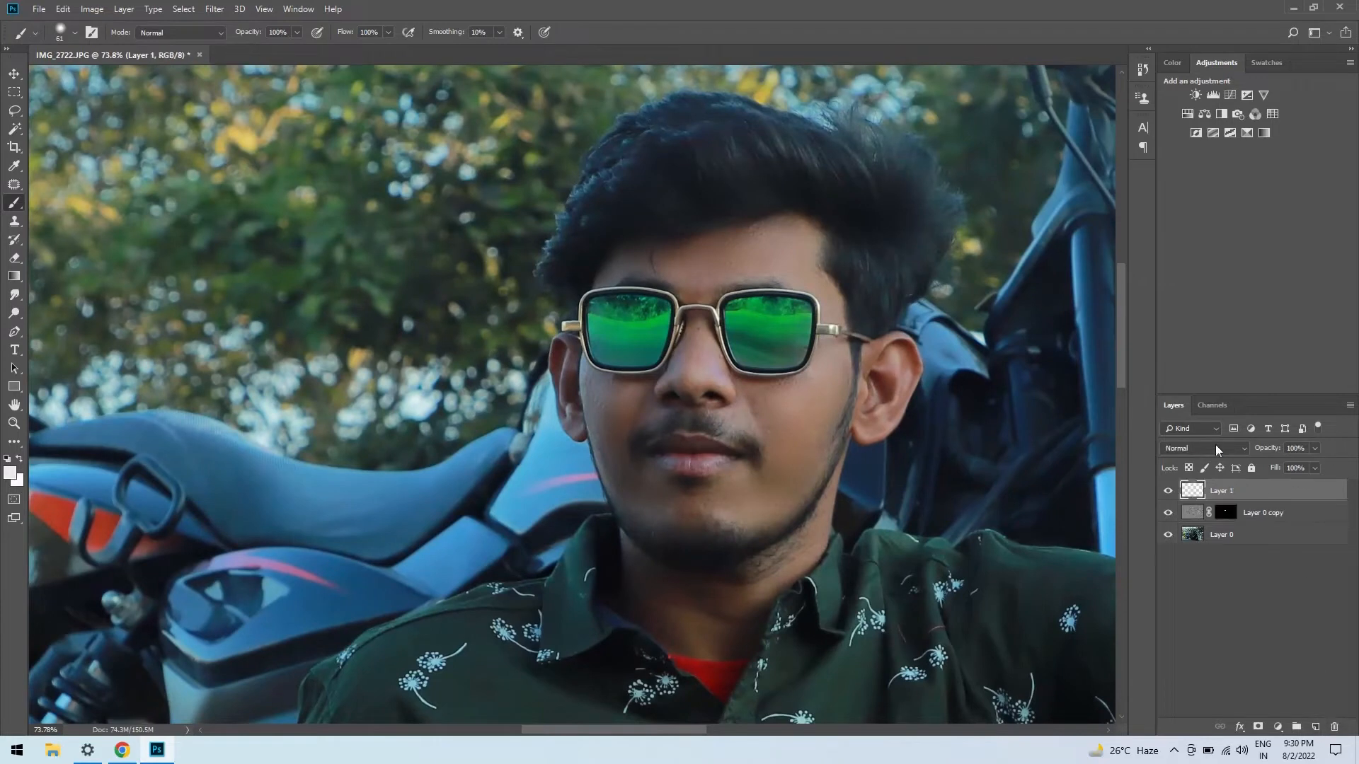
pyautogui.click(1216, 446)
pyautogui.click(1168, 285)
pyautogui.click(9, 473)
pyautogui.click(1043, 137)
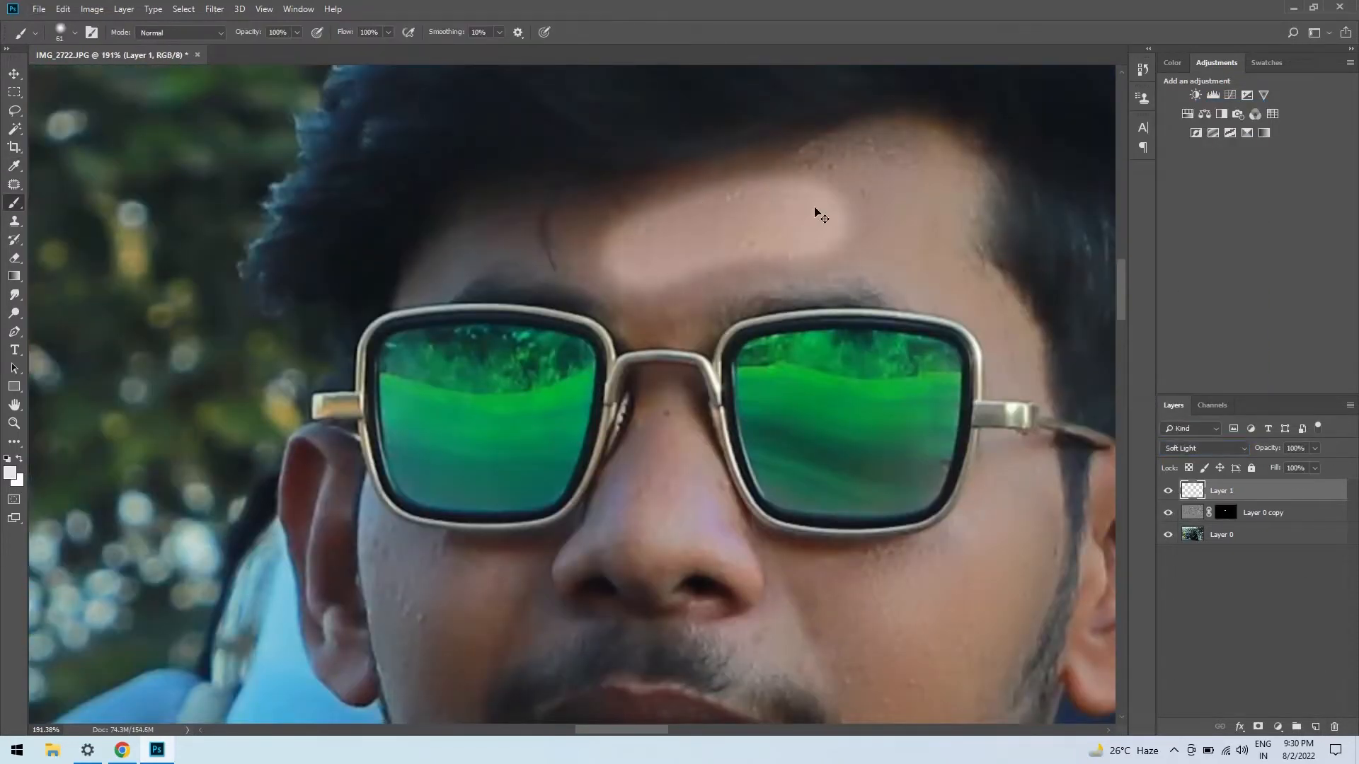
# Step: Paint soft highlights on the lower face and cheeks on Layer 1 with a brush at 29% opacity and 48% flow
pyautogui.moveTo(233, 36); pyautogui.dragTo(230, 35)
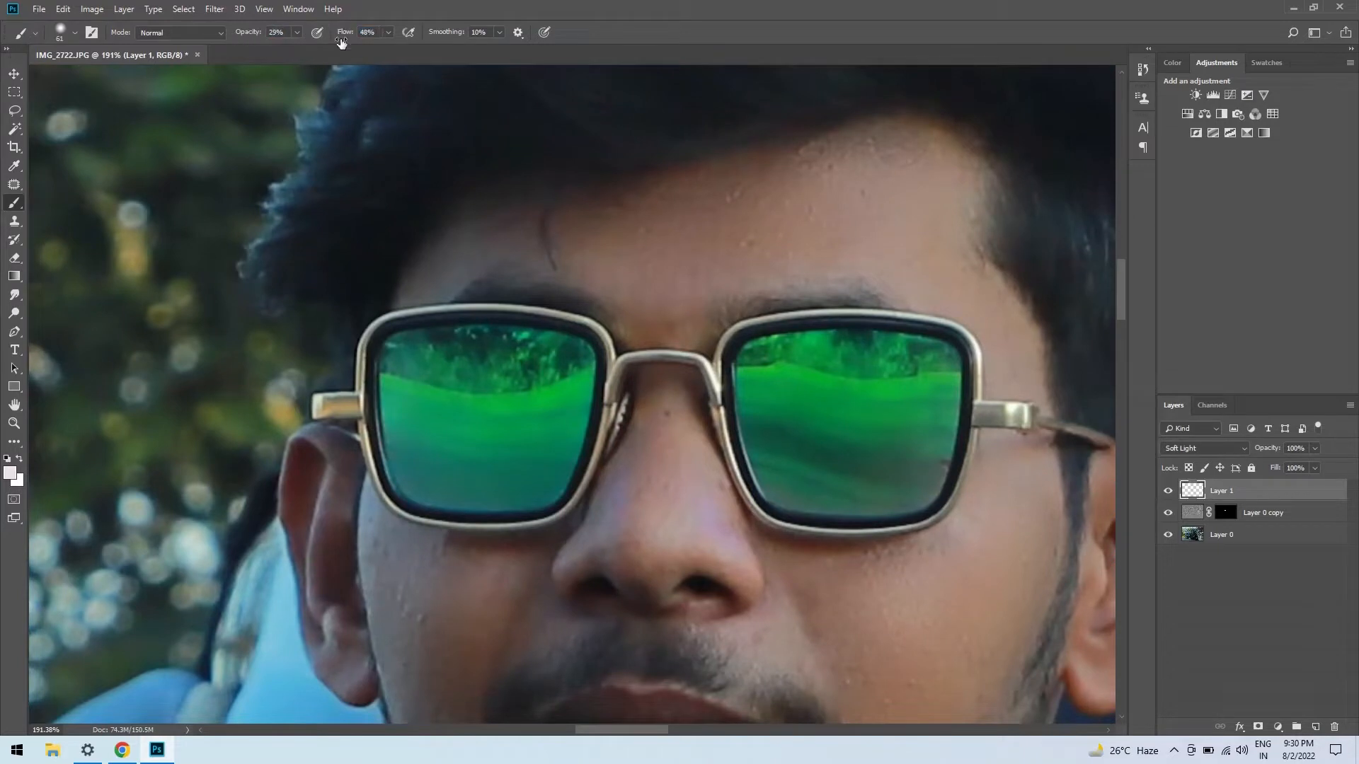
pyautogui.scroll(-4, 460, 267)
pyautogui.scroll(-1, 541, 389)
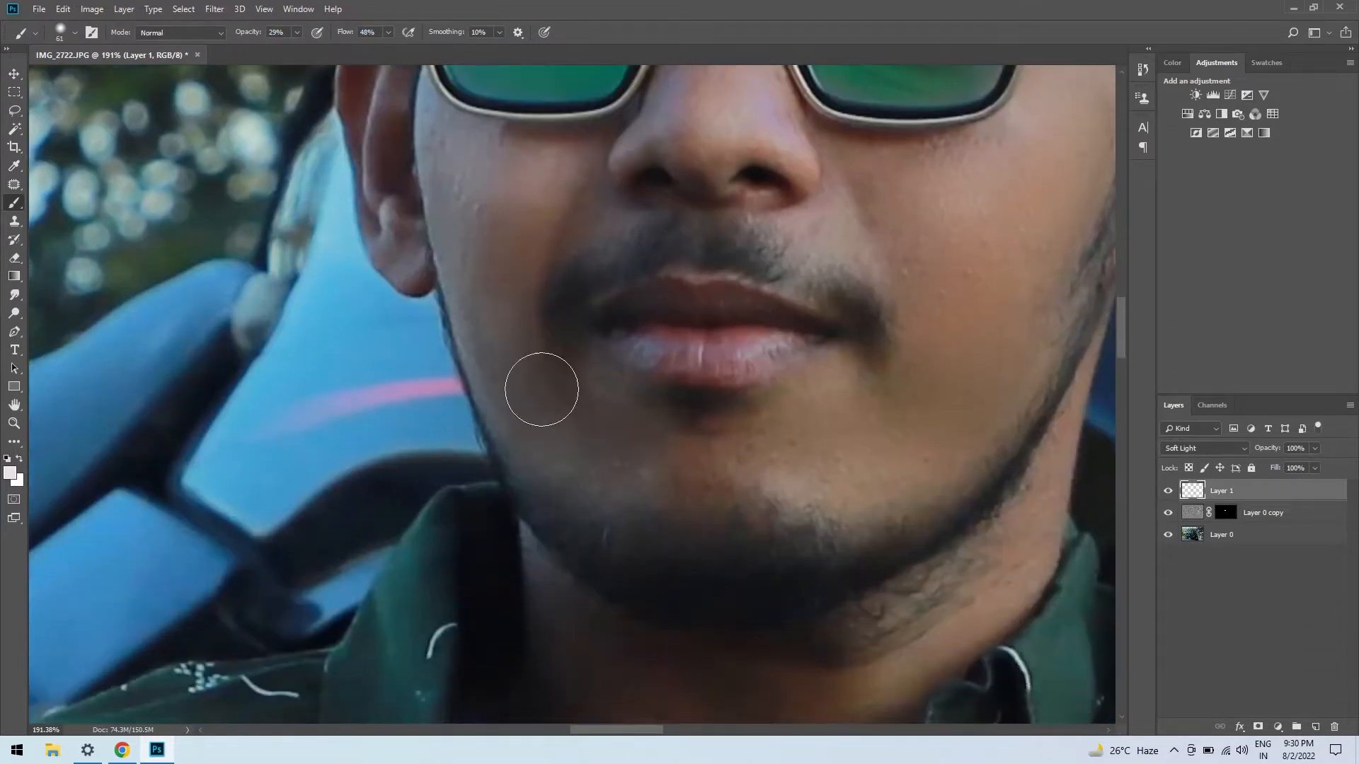
pyautogui.moveTo(542, 390)
pyautogui.mouseDown()
pyautogui.moveTo(592, 479)
pyautogui.moveTo(715, 427)
pyautogui.mouseUp()
pyautogui.press(']')
pyautogui.press(']')
pyautogui.moveTo(524, 356); pyautogui.dragTo(576, 406)
pyautogui.moveTo(570, 216); pyautogui.dragTo(589, 251)
# Step: Touch up the face highlights on Layer 1 with further strokes, lowering the brush flow to 29%
pyautogui.scroll(-6, 674, 282)
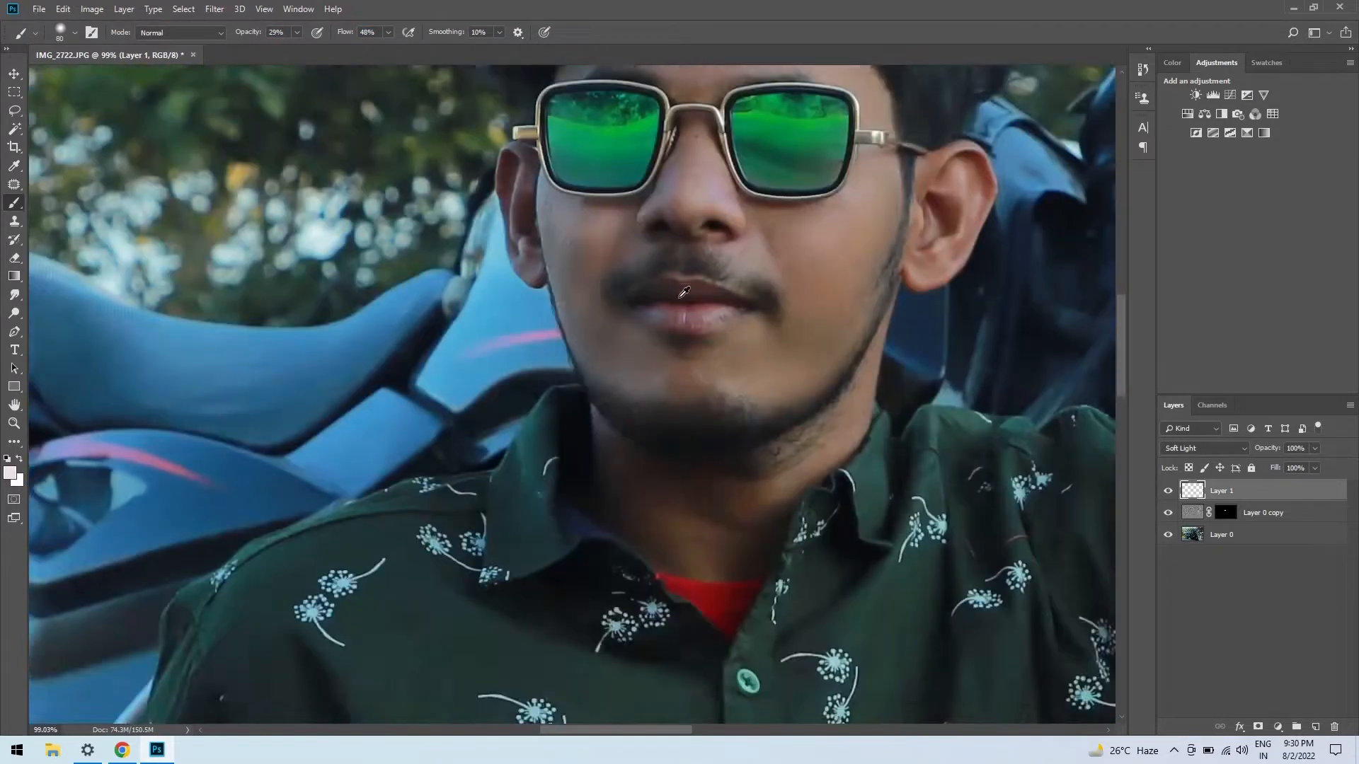
pyautogui.scroll(-1, 684, 292)
pyautogui.scroll(2, 684, 292)
pyautogui.moveTo(584, 167); pyautogui.dragTo(630, 155)
pyautogui.scroll(-4, 672, 322)
pyautogui.scroll(3, 676, 325)
pyautogui.moveTo(341, 32); pyautogui.dragTo(327, 33)
pyautogui.moveTo(570, 321)
pyautogui.mouseDown()
pyautogui.moveTo(667, 385)
pyautogui.moveTo(547, 370)
pyautogui.moveTo(623, 364)
pyautogui.moveTo(682, 407)
pyautogui.mouseUp()
pyautogui.scroll(-9, 706, 299)
pyautogui.scroll(2, 531, 261)
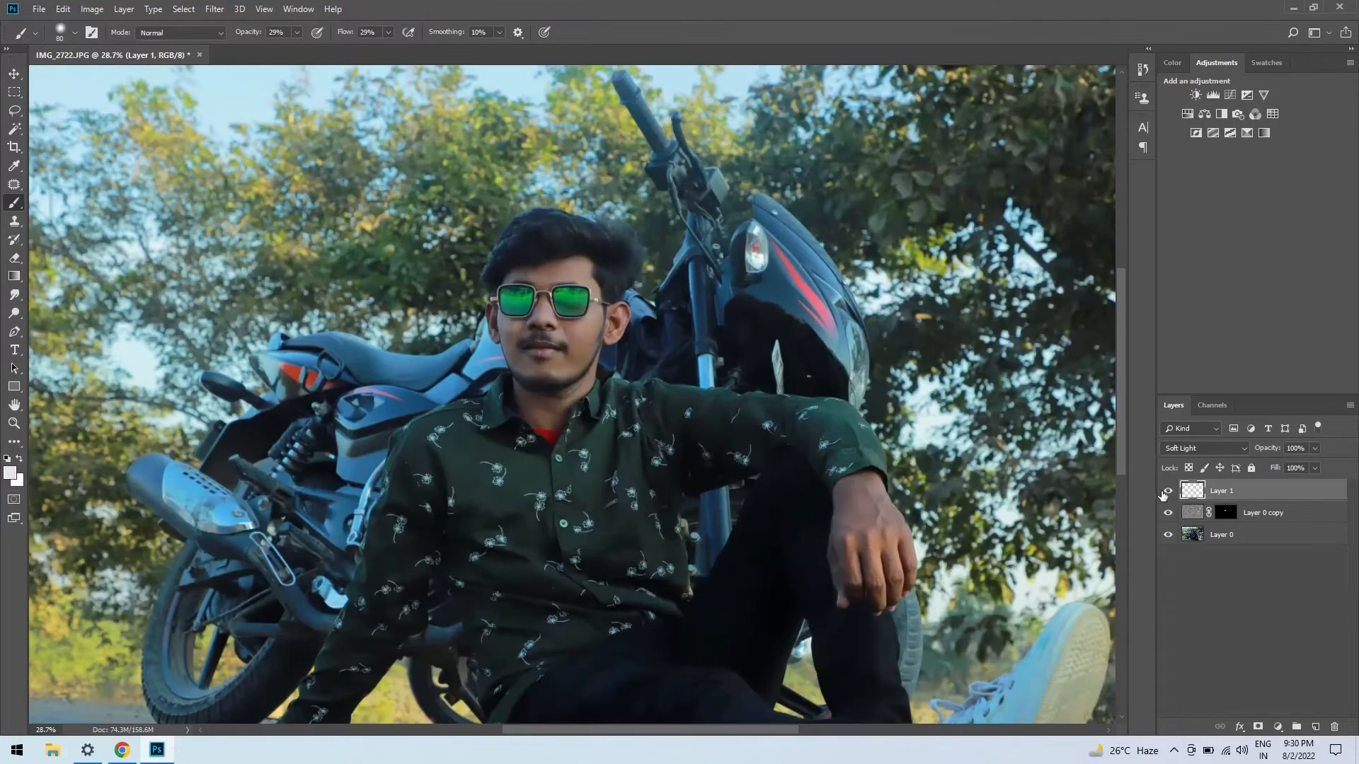
# Step: Compare the face with and without the highlight layer and set Layer 1's opacity to 71%
pyautogui.click(1167, 490)
pyautogui.click(1168, 491)
pyautogui.scroll(4, 457, 301)
pyautogui.moveTo(1253, 451); pyautogui.dragTo(1250, 452)
pyautogui.scroll(-3, 804, 364)
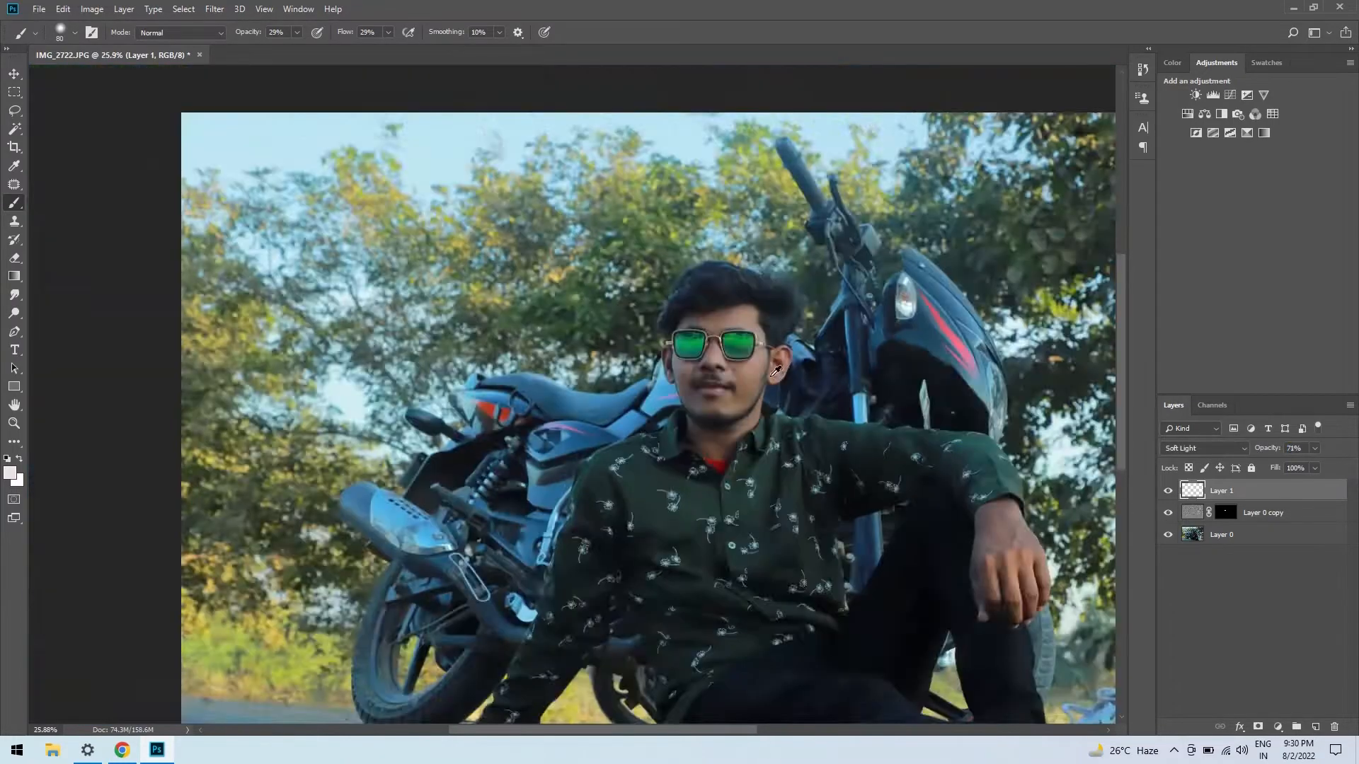
# Step: Stamp all visible layers into a merged layer and isolate the front hair on its own layer with a lasso selection
pyautogui.scroll(6, 804, 364)
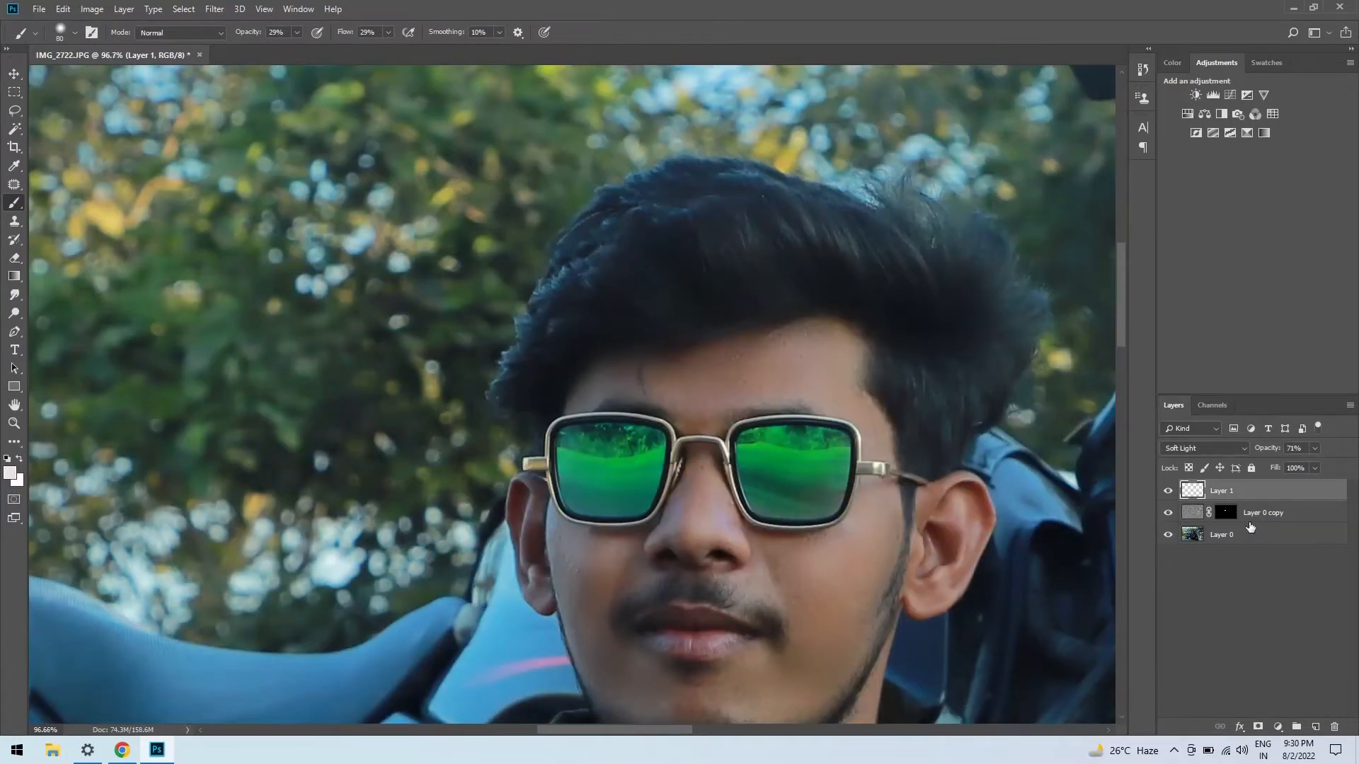
pyautogui.hotkey('ctrl', 'shift', 'alt', 'e')
pyautogui.click(14, 110)
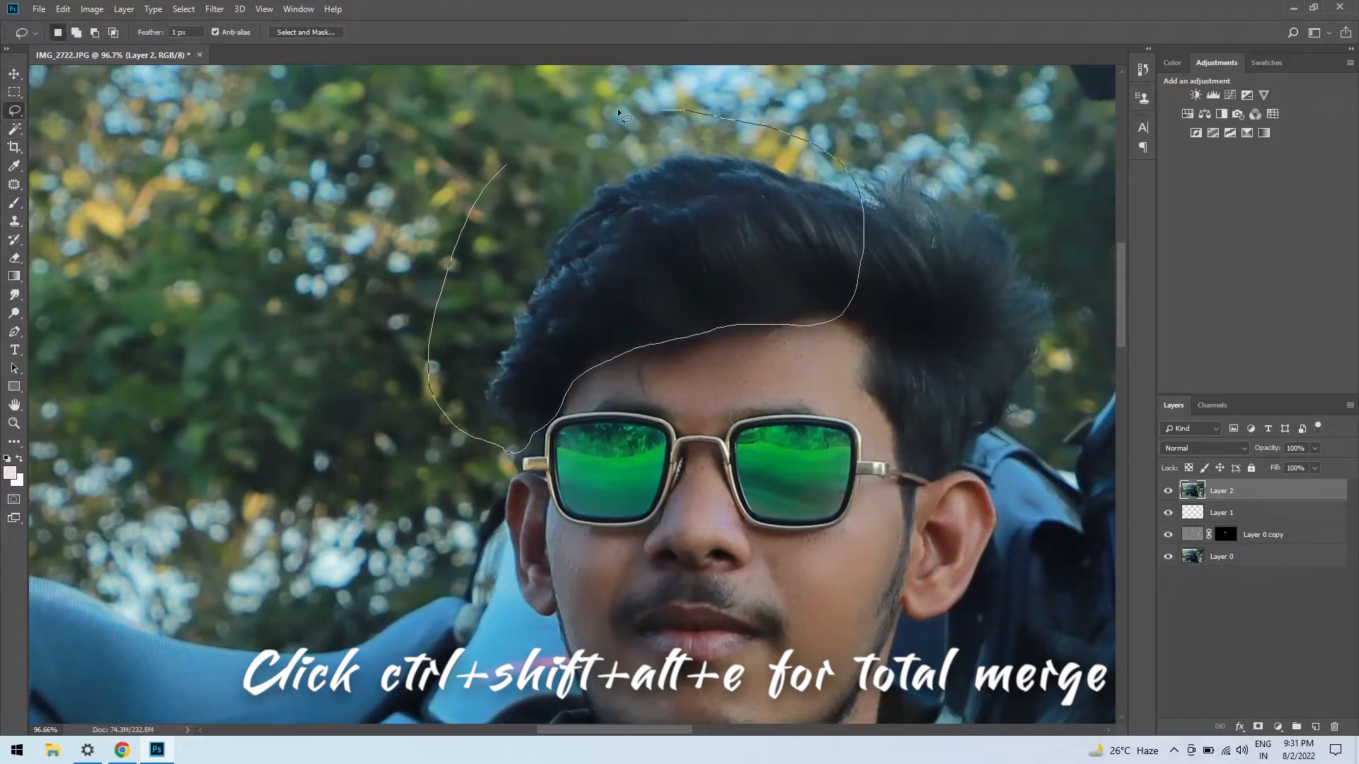
pyautogui.moveTo(617, 109); pyautogui.dragTo(509, 167)
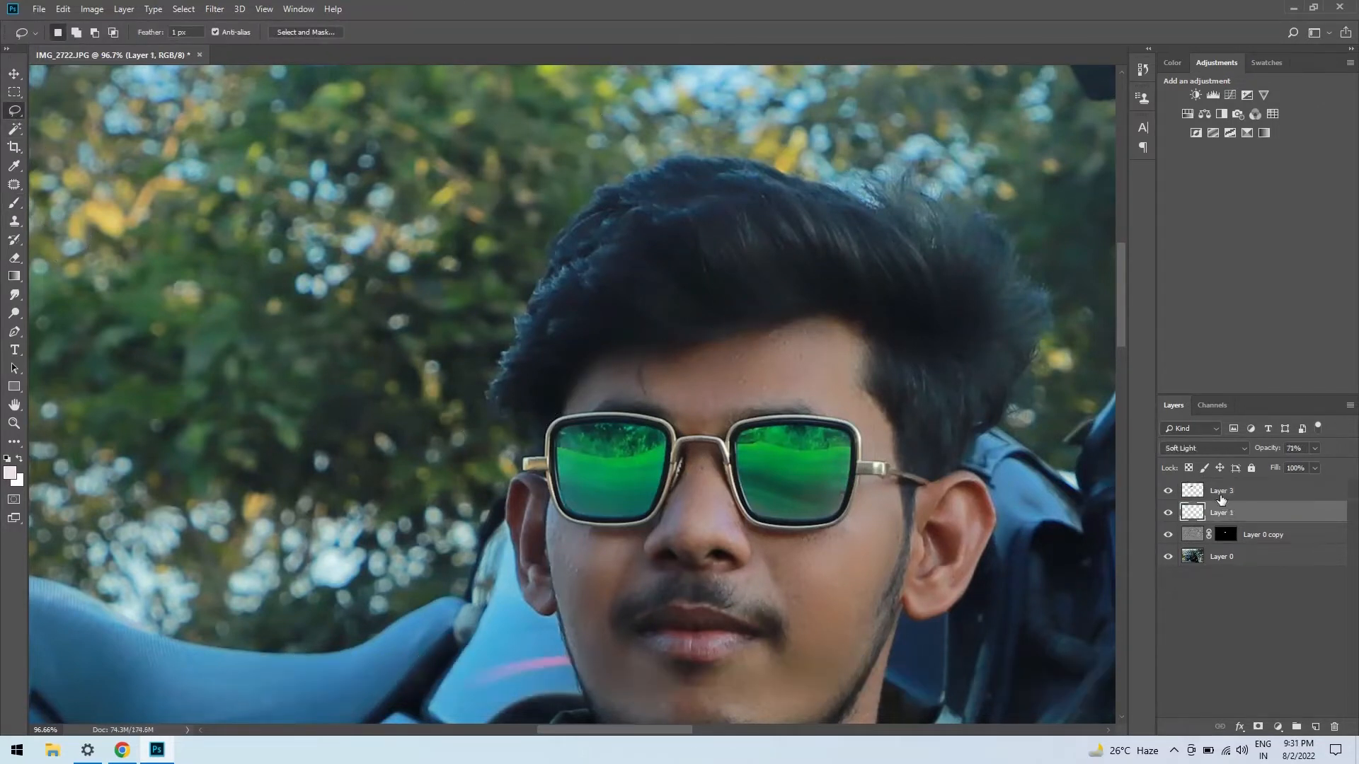
pyautogui.click(1221, 497)
# Step: Distort the copied hair layer by raising its upper-left corner and nudging its lower-left corner slightly inward
pyautogui.hotkey('ctrl', 't')
pyautogui.rightClick(724, 417)
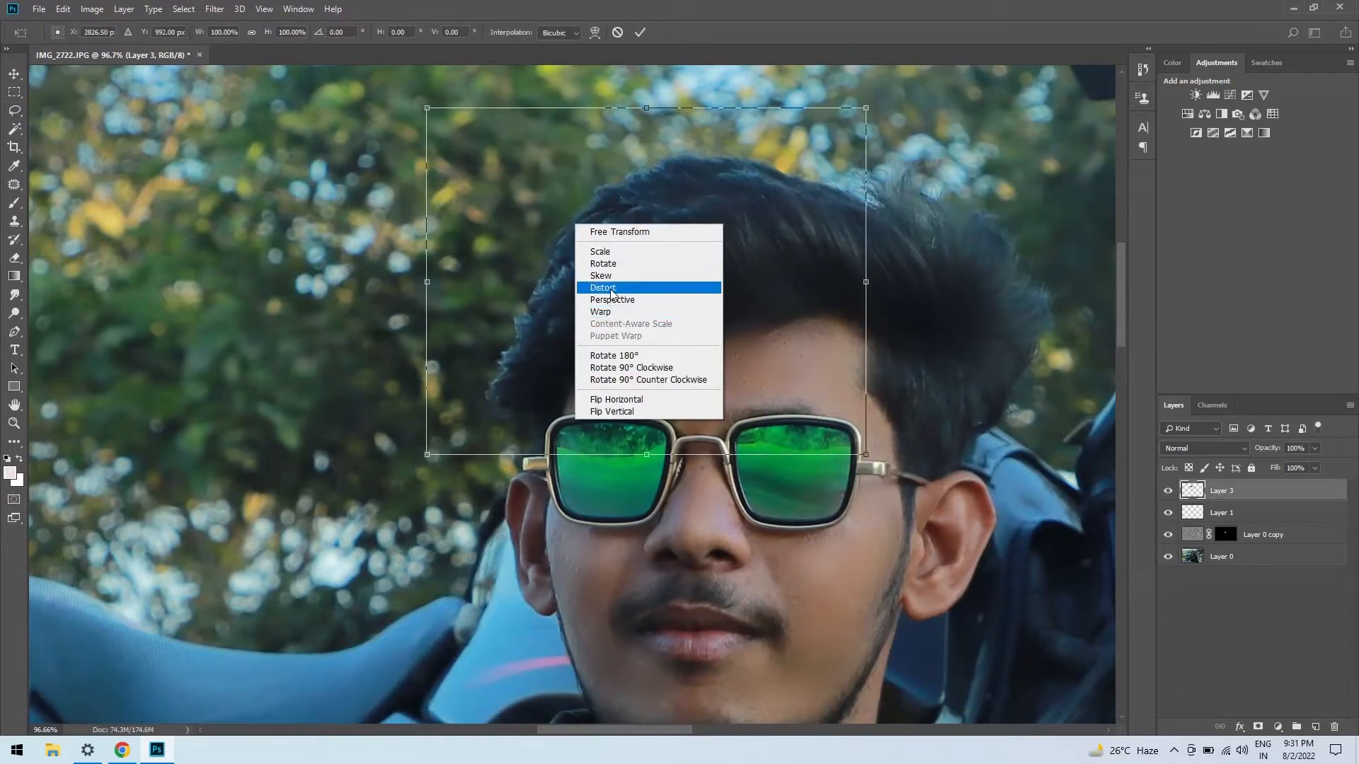
pyautogui.click(613, 292)
pyautogui.moveTo(426, 108); pyautogui.dragTo(432, 90)
pyautogui.moveTo(427, 454); pyautogui.dragTo(433, 455)
# Step: Warp the copied hair upward and outward to add volume above the forehead, and commit the transformation
pyautogui.rightClick(628, 334)
pyautogui.click(660, 424)
pyautogui.moveTo(550, 242); pyautogui.dragTo(503, 230)
pyautogui.moveTo(678, 327); pyautogui.dragTo(672, 353)
pyautogui.moveTo(585, 344); pyautogui.dragTo(595, 316)
pyautogui.moveTo(662, 354); pyautogui.dragTo(673, 328)
pyautogui.moveTo(761, 289); pyautogui.dragTo(747, 262)
pyautogui.moveTo(589, 284); pyautogui.dragTo(582, 267)
pyautogui.moveTo(442, 283); pyautogui.dragTo(428, 210)
pyautogui.moveTo(585, 263); pyautogui.dragTo(618, 259)
pyautogui.moveTo(531, 219); pyautogui.dragTo(542, 218)
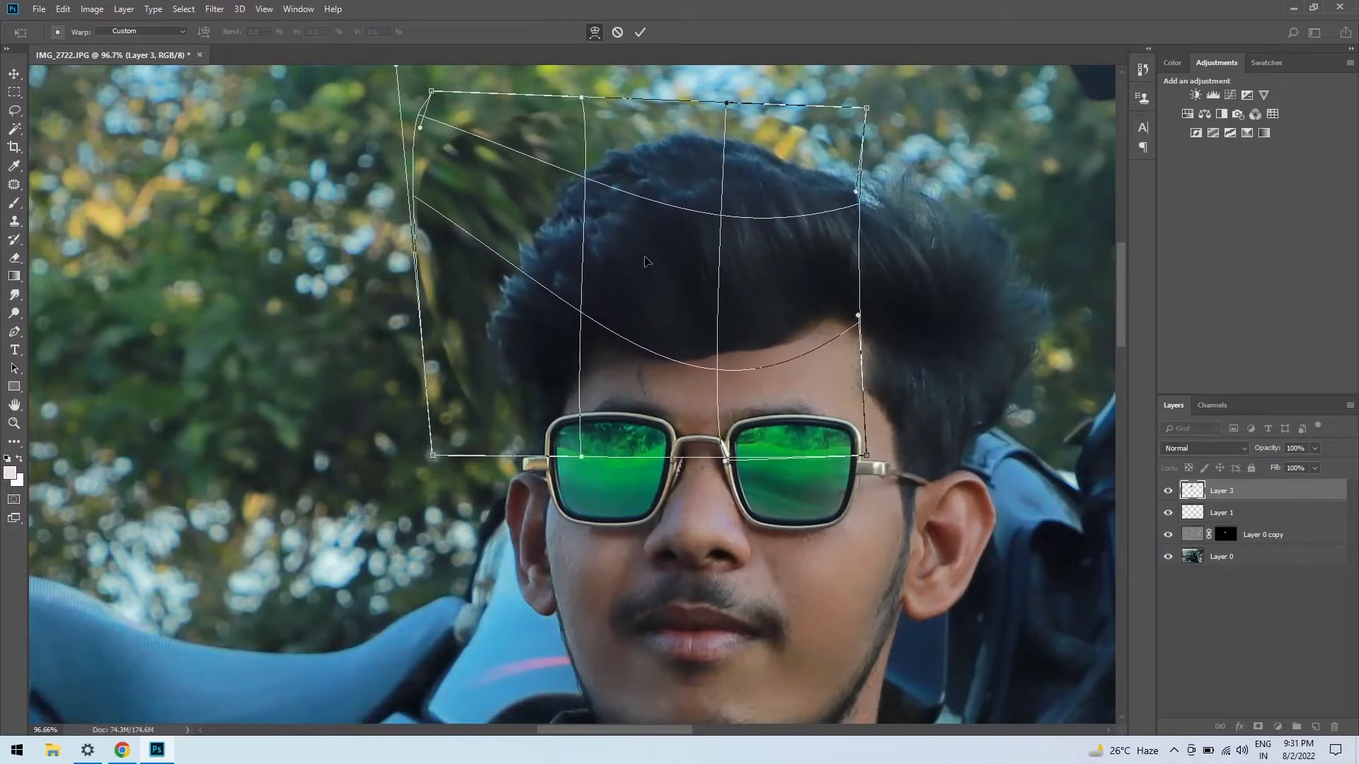
pyautogui.moveTo(706, 276); pyautogui.dragTo(710, 261)
pyautogui.moveTo(677, 132); pyautogui.dragTo(697, 152)
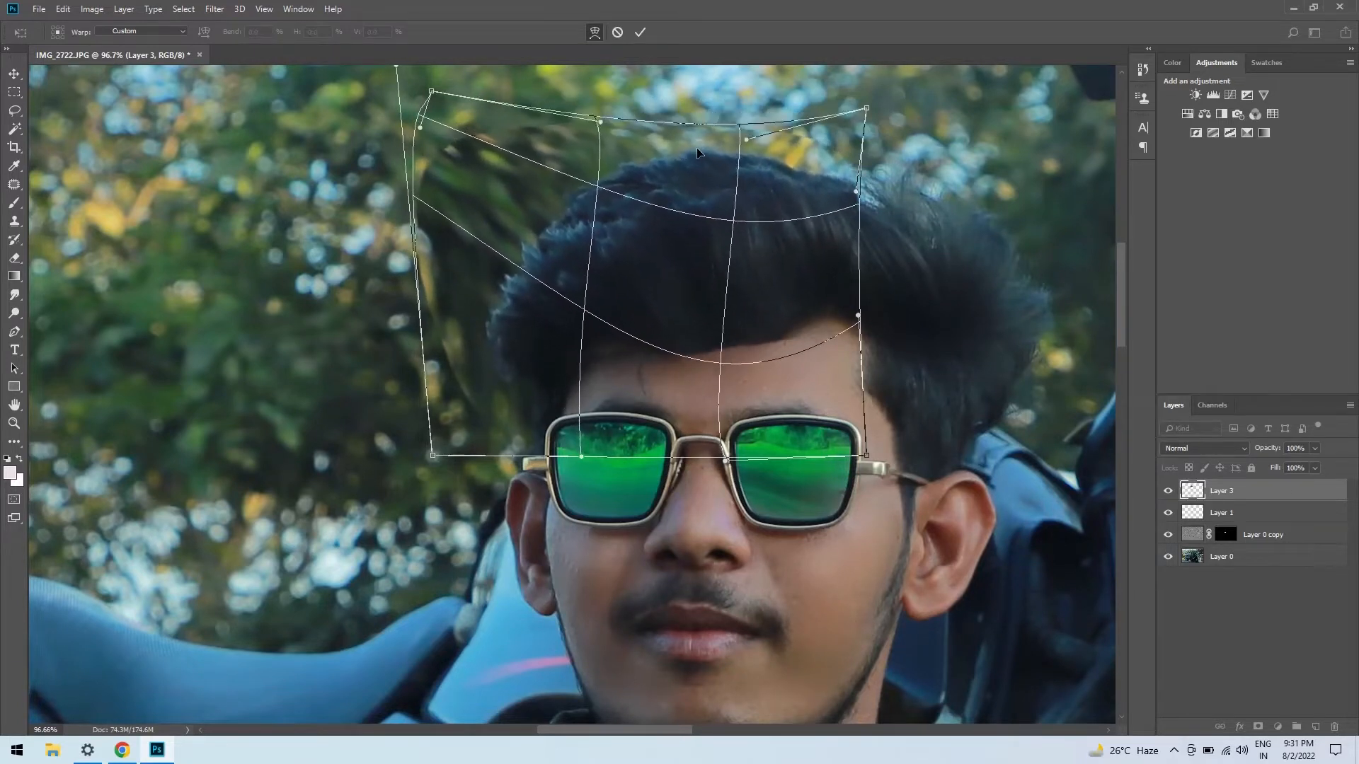
pyautogui.press('Return')
# Step: Erase the leftover background edges around the warped hair on Layer 3 with an enlarged soft eraser
pyautogui.press('l')
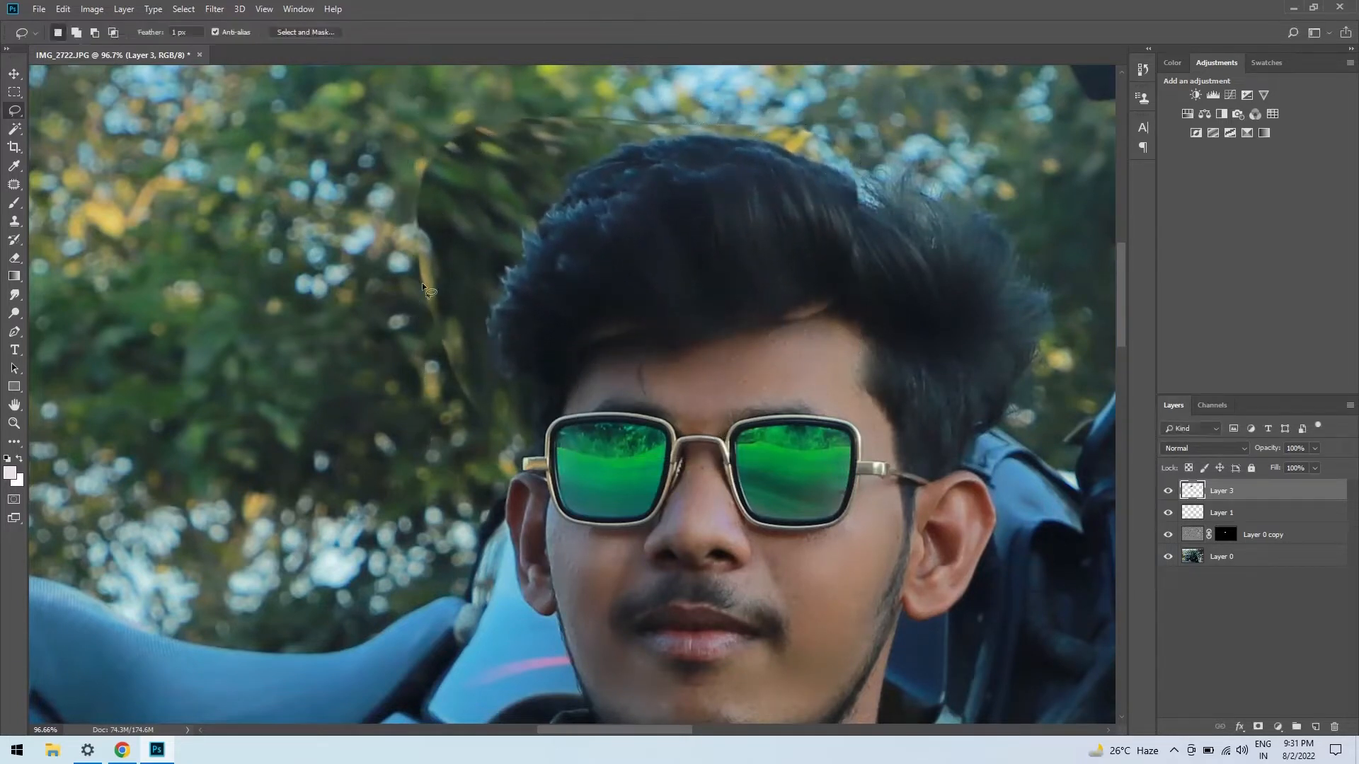
pyautogui.click(14, 259)
pyautogui.press(']')
pyautogui.press(']')
pyautogui.press(']')
pyautogui.press(']')
pyautogui.press(']')
pyautogui.press(']')
pyautogui.press(']')
pyautogui.press(']')
pyautogui.press(']')
pyautogui.moveTo(502, 134); pyautogui.dragTo(637, 78)
# Step: Clean up the remaining seams of the warped hair along the forehead and crown with a smaller 115-pixel eraser
pyautogui.press('[')
pyautogui.press('[')
pyautogui.press('[')
pyautogui.press('[')
pyautogui.press('[')
pyautogui.press('[')
pyautogui.press('[')
pyautogui.press('[')
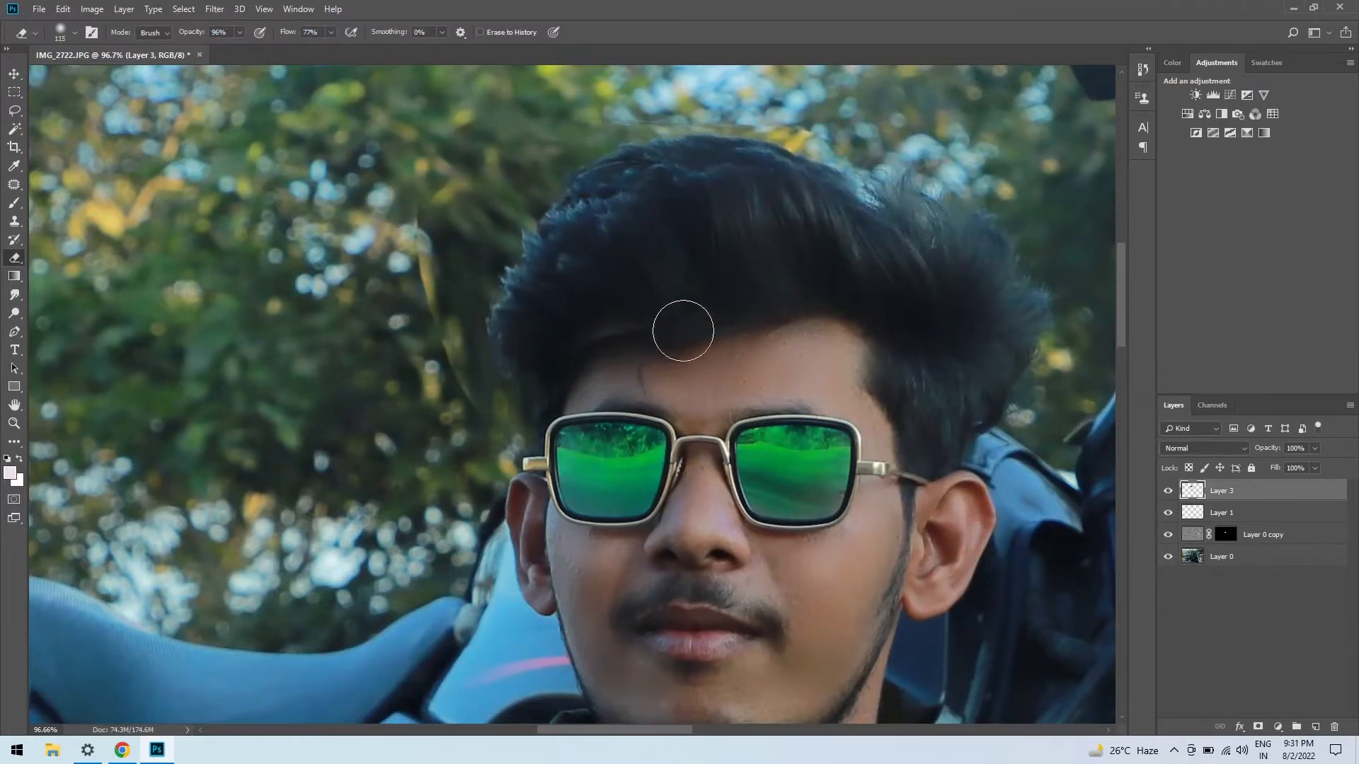
pyautogui.moveTo(826, 176); pyautogui.dragTo(631, 102)
pyautogui.scroll(-3, 646, 167)
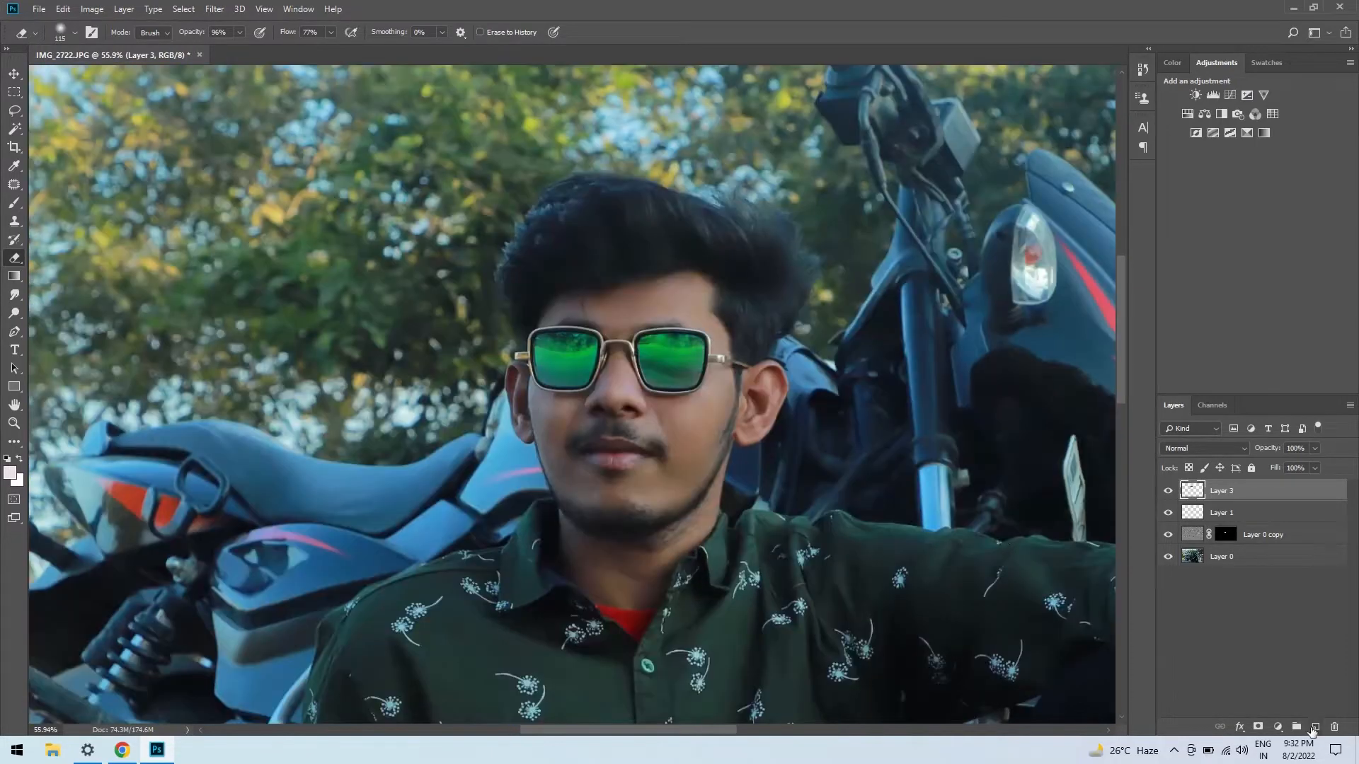
# Step: Add a new layer and clone nearby background over the stray hairs at the back of the head
pyautogui.click(1313, 727)
pyautogui.press('s')
pyautogui.scroll(2, 309, 168)
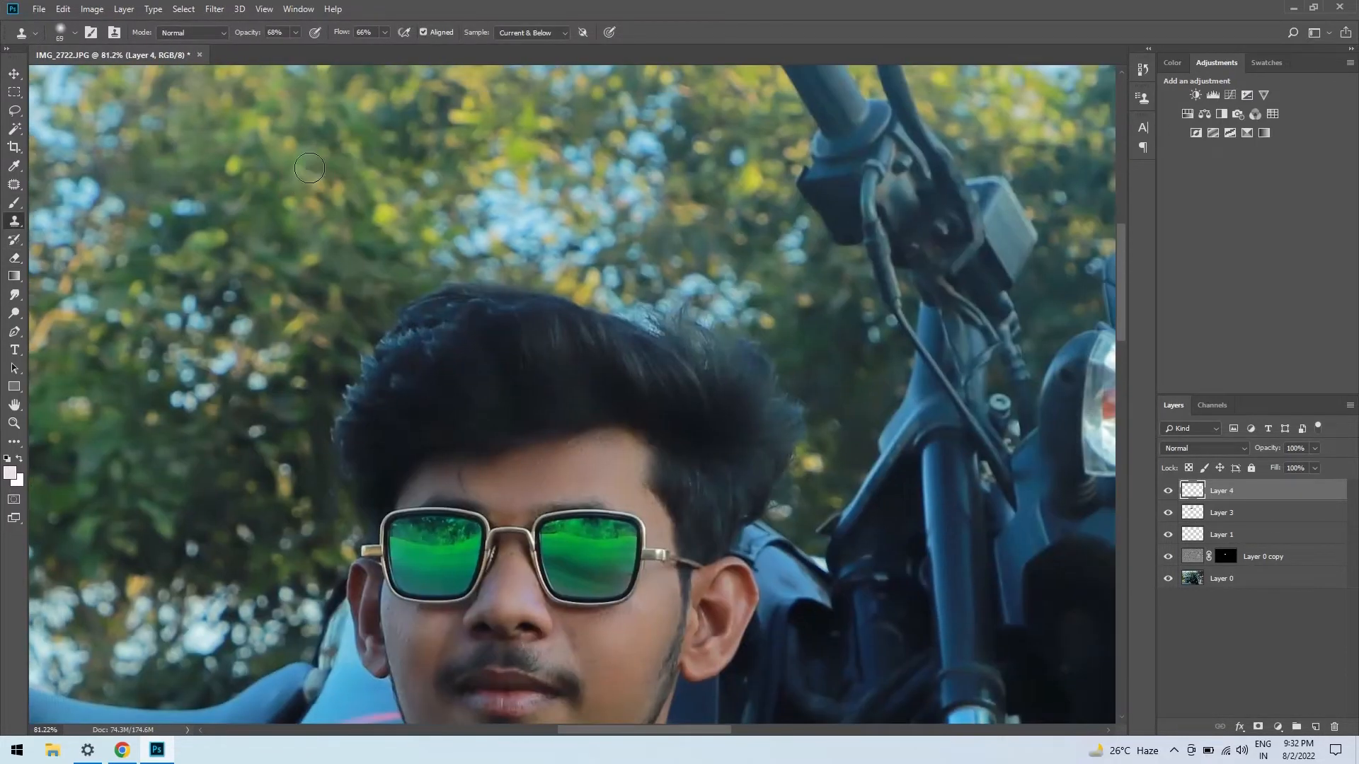
pyautogui.keyDown('alt'); pyautogui.click(842, 311); pyautogui.keyUp('alt')
pyautogui.scroll(3, 833, 374)
pyautogui.moveTo(731, 367)
pyautogui.mouseDown()
pyautogui.moveTo(722, 406)
pyautogui.moveTo(661, 373)
pyautogui.moveTo(668, 432)
pyautogui.moveTo(704, 428)
pyautogui.mouseUp()
pyautogui.click(669, 286)
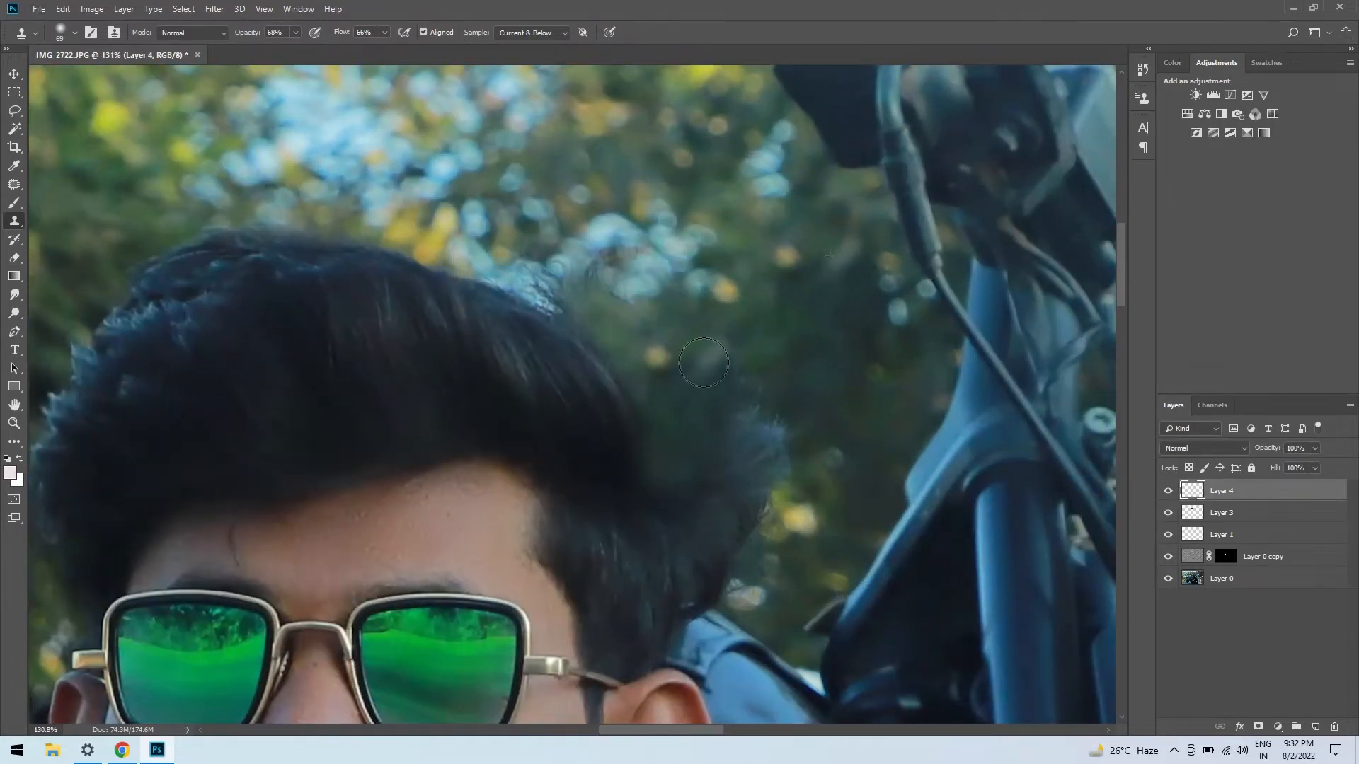
pyautogui.moveTo(616, 302)
pyautogui.mouseDown()
pyautogui.moveTo(567, 277)
pyautogui.moveTo(526, 307)
pyautogui.mouseUp()
# Step: Refine the hair outline down to the ear by cloning dark background beside it with a smaller brush
pyautogui.scroll(-3, 639, 316)
pyautogui.scroll(2, 805, 398)
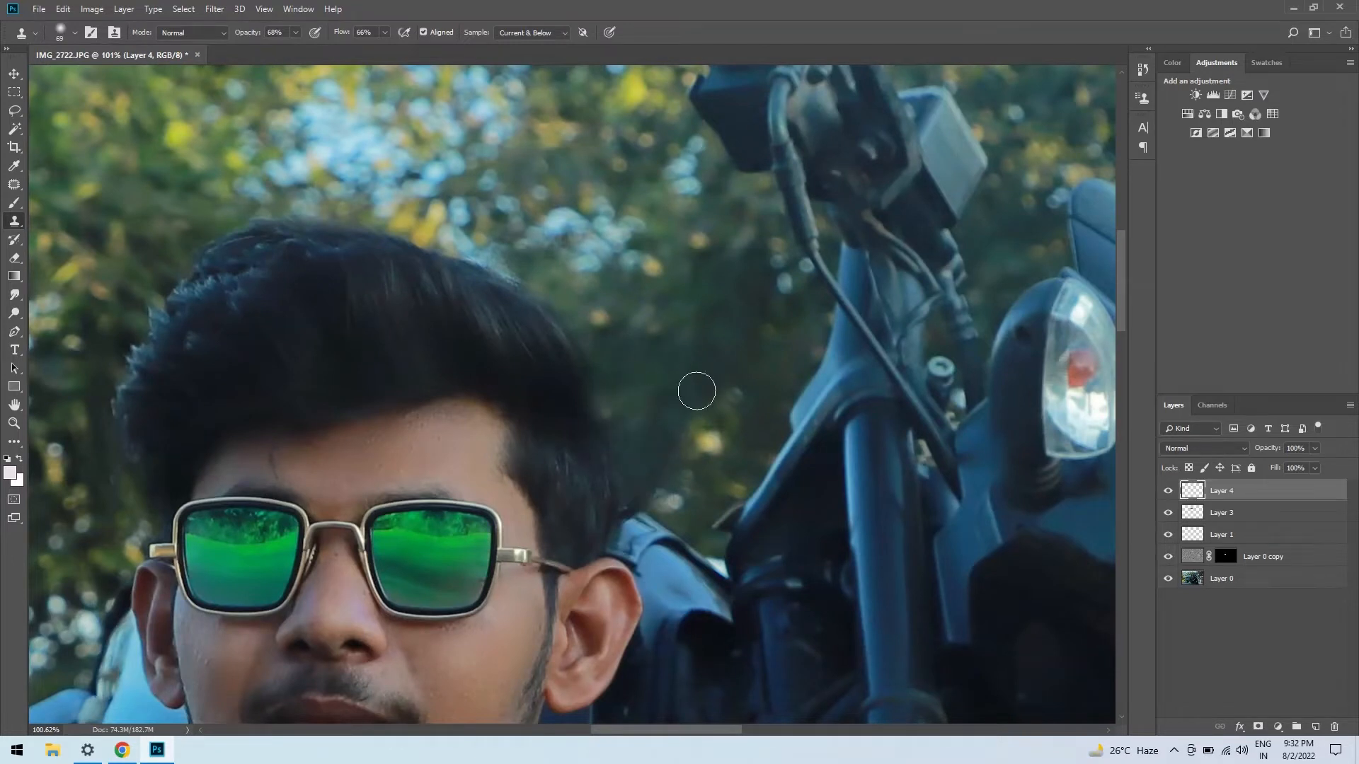
pyautogui.scroll(2, 714, 464)
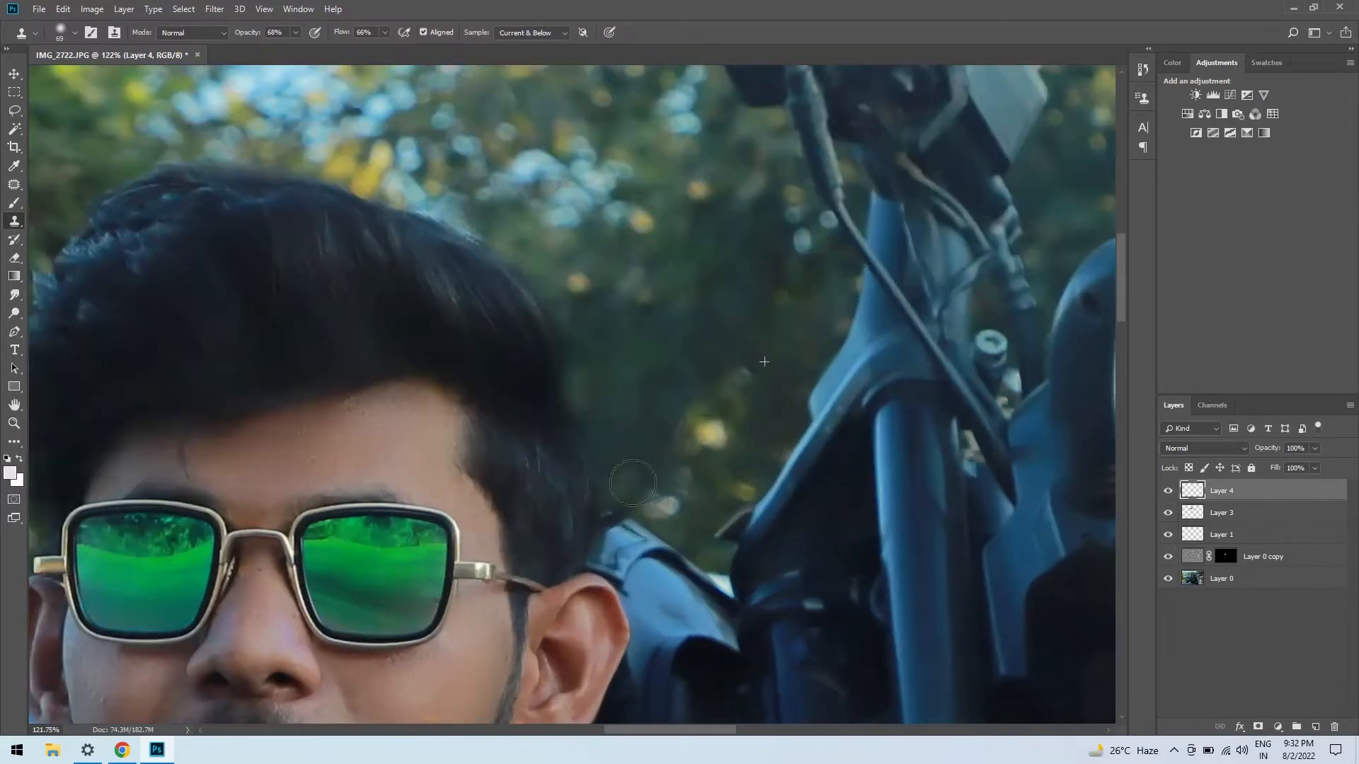
pyautogui.scroll(3, 705, 434)
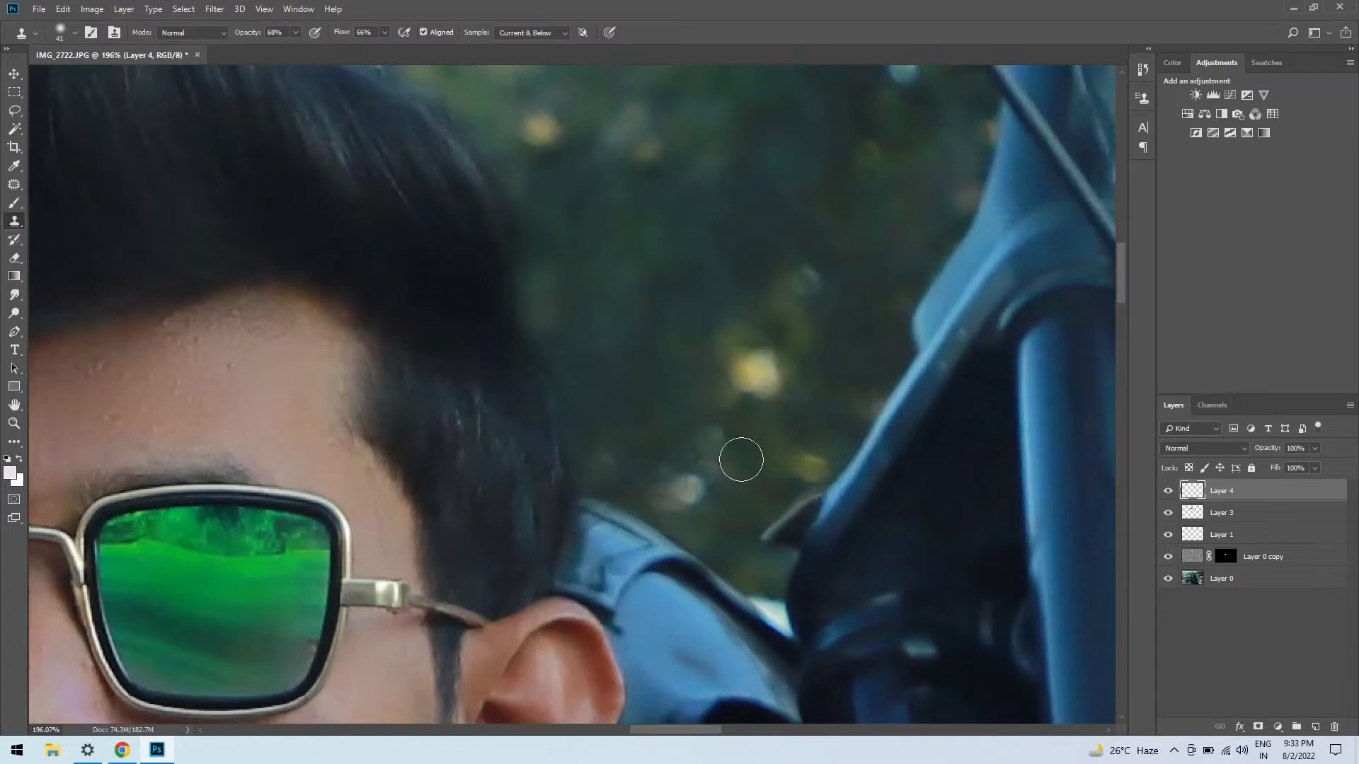
# Step: Review the retouched hair in the whole photo and compare it with the reshaped hair layer hidden and shown
pyautogui.scroll(-8, 602, 423)
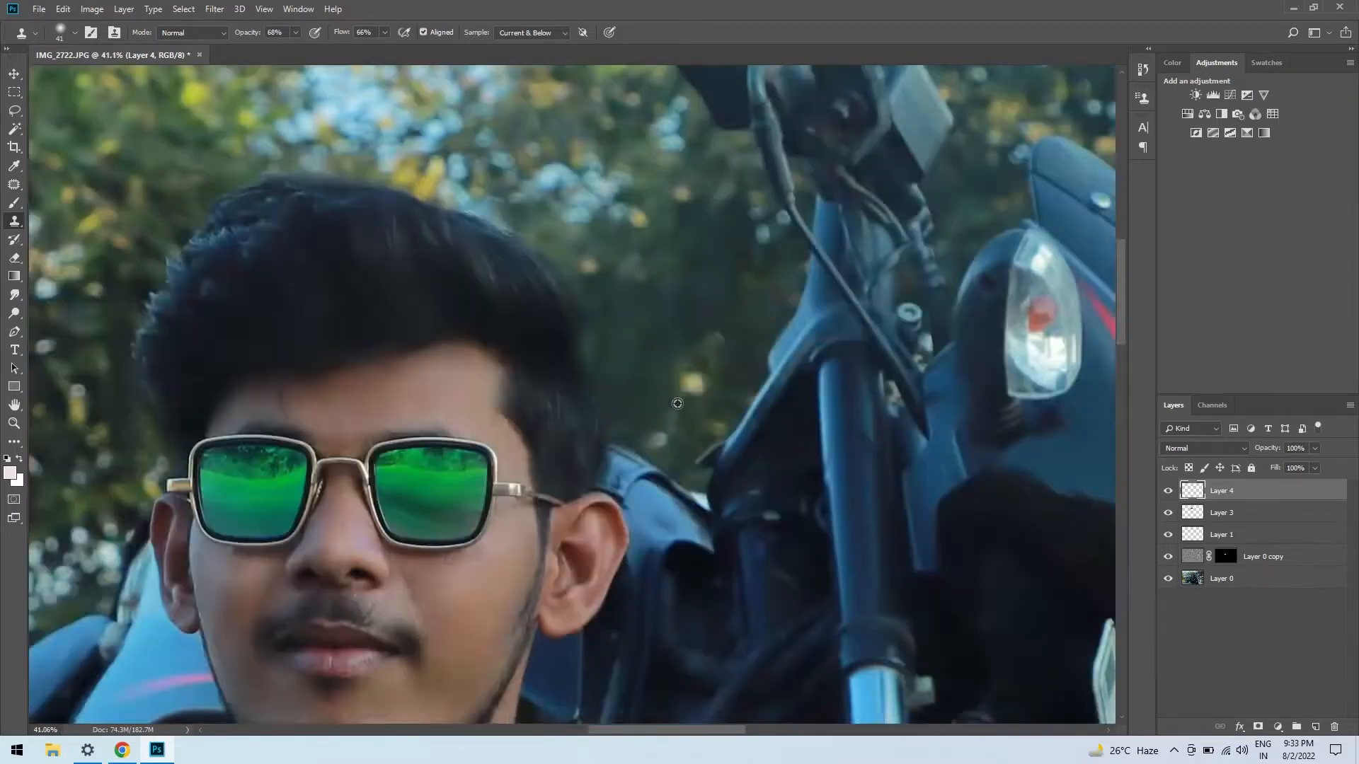
pyautogui.scroll(5, 508, 329)
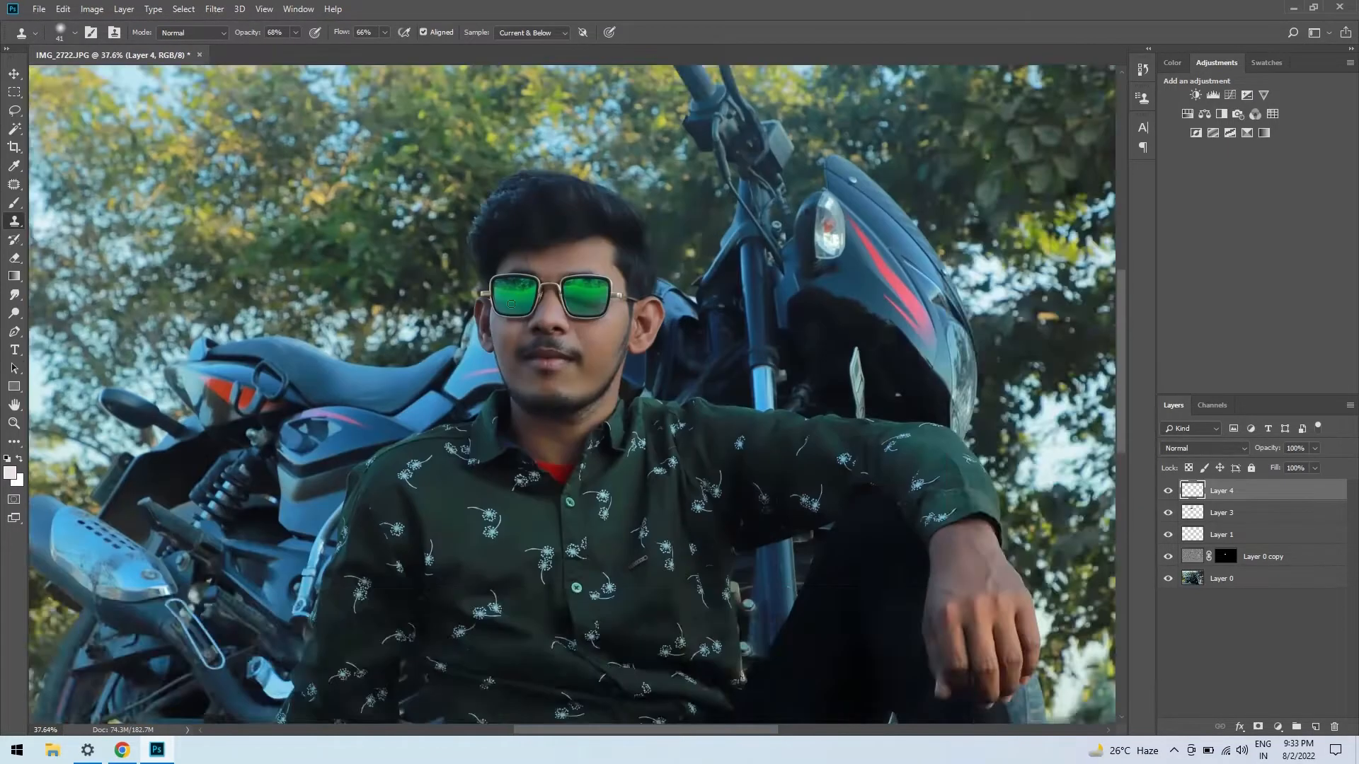
pyautogui.click(1168, 513)
pyautogui.click(1167, 512)
pyautogui.scroll(-4, 574, 256)
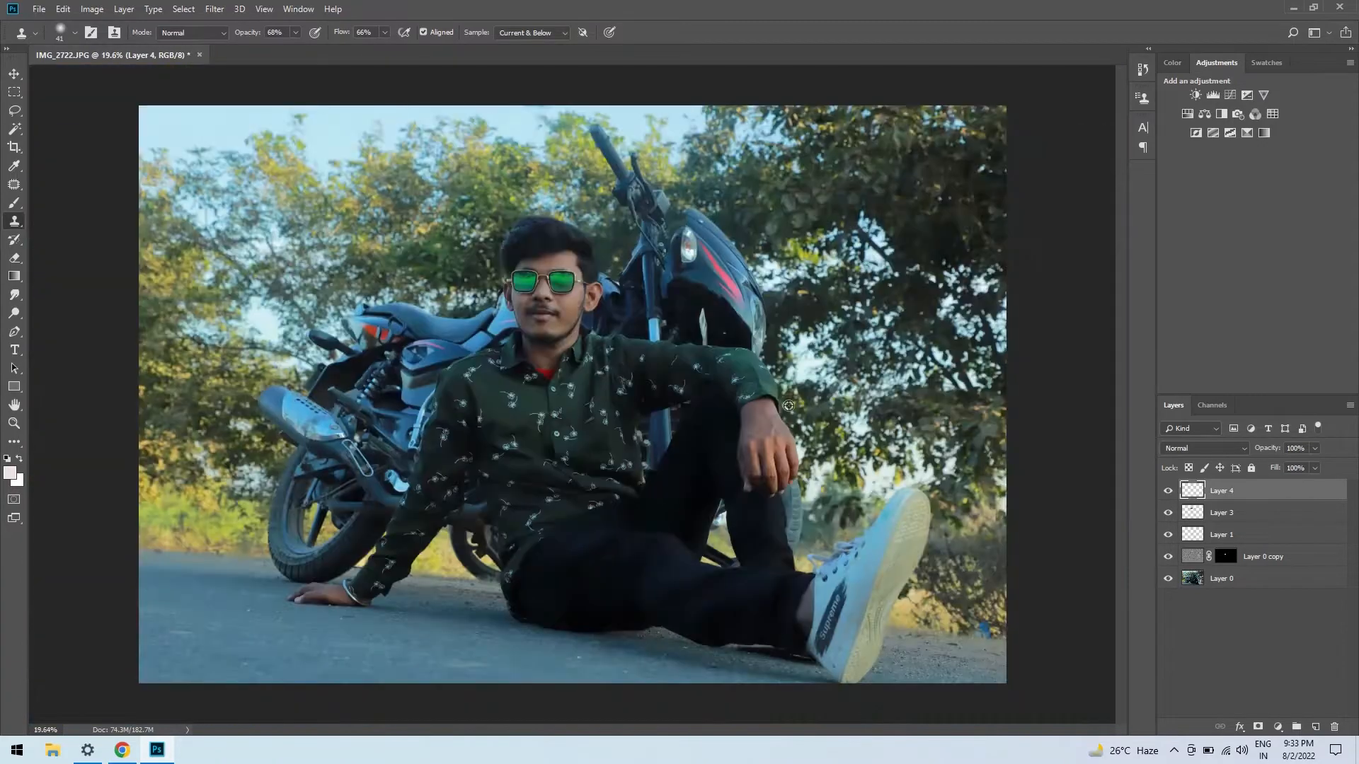
pyautogui.scroll(4, 574, 256)
pyautogui.scroll(-2, 574, 256)
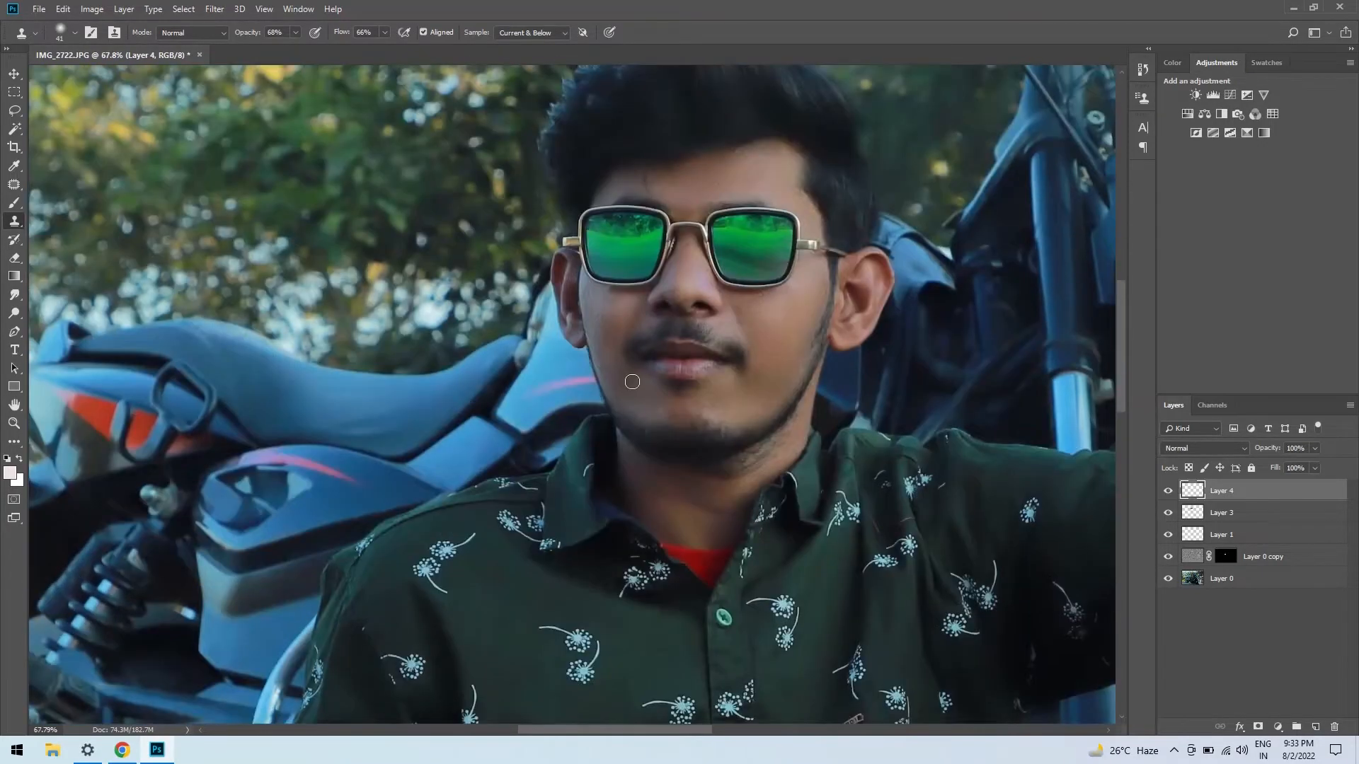
# Step: Add a Color Balance adjustment with the midtones at +27 towards red and -20 towards yellow
pyautogui.click(1204, 114)
pyautogui.moveTo(945, 177); pyautogui.dragTo(961, 177)
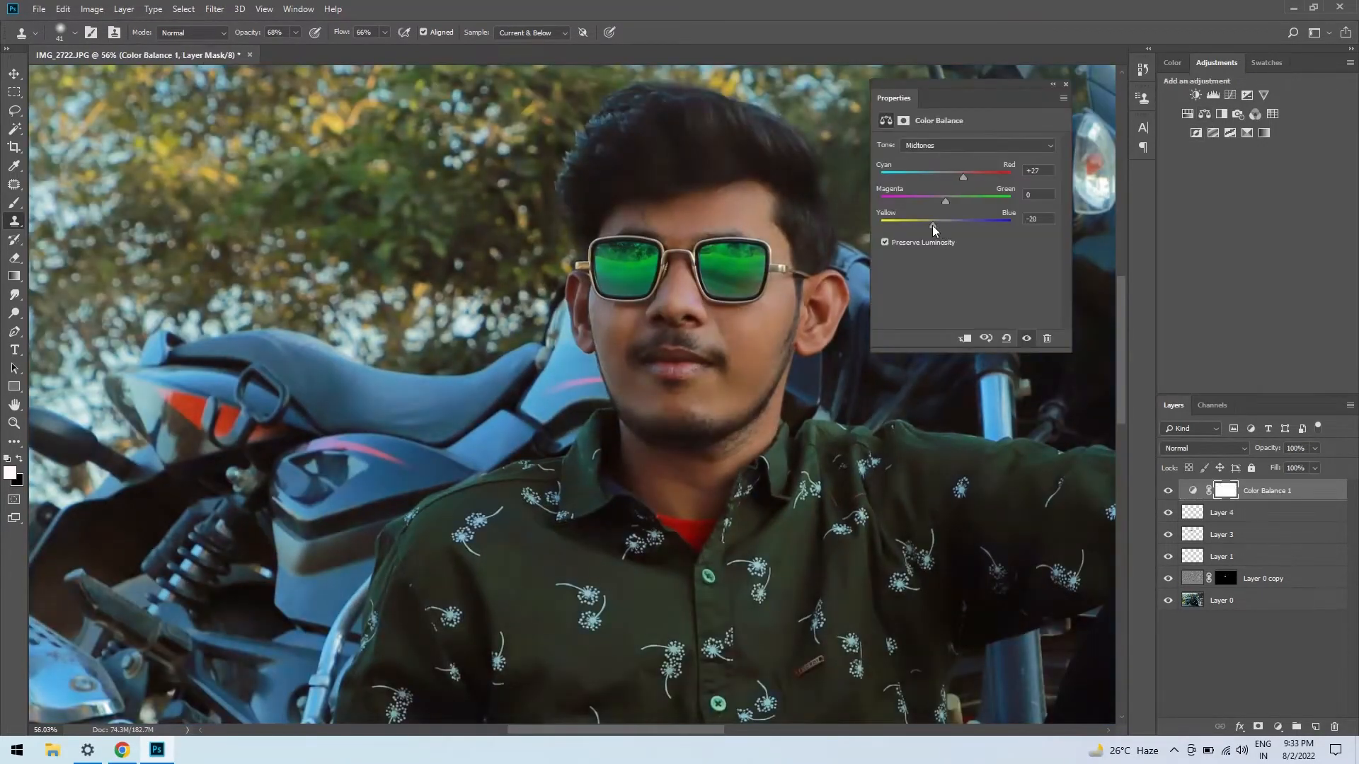
pyautogui.click(1065, 84)
# Step: Invert the Color Balance mask to black and paint white over the face, ears and neck to warm only the skin
pyautogui.press('b')
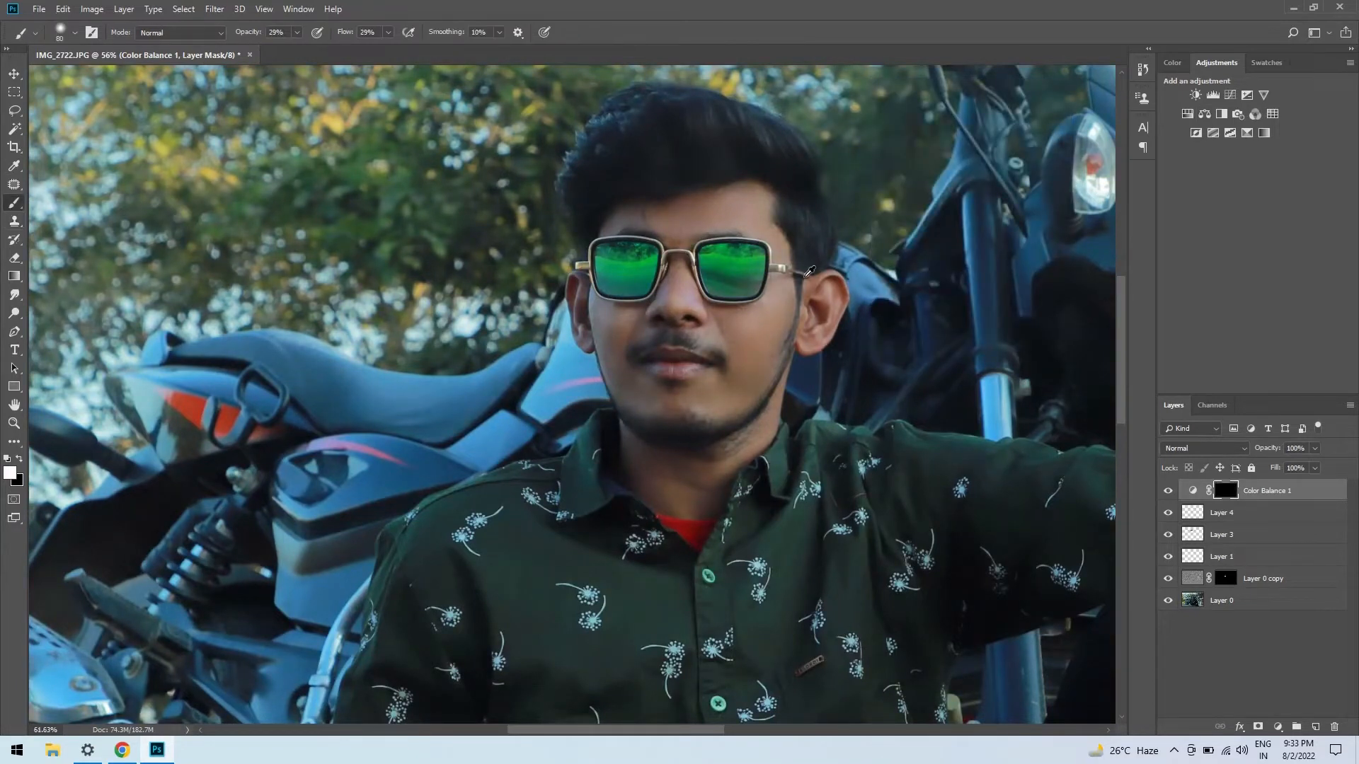
pyautogui.scroll(5, 816, 253)
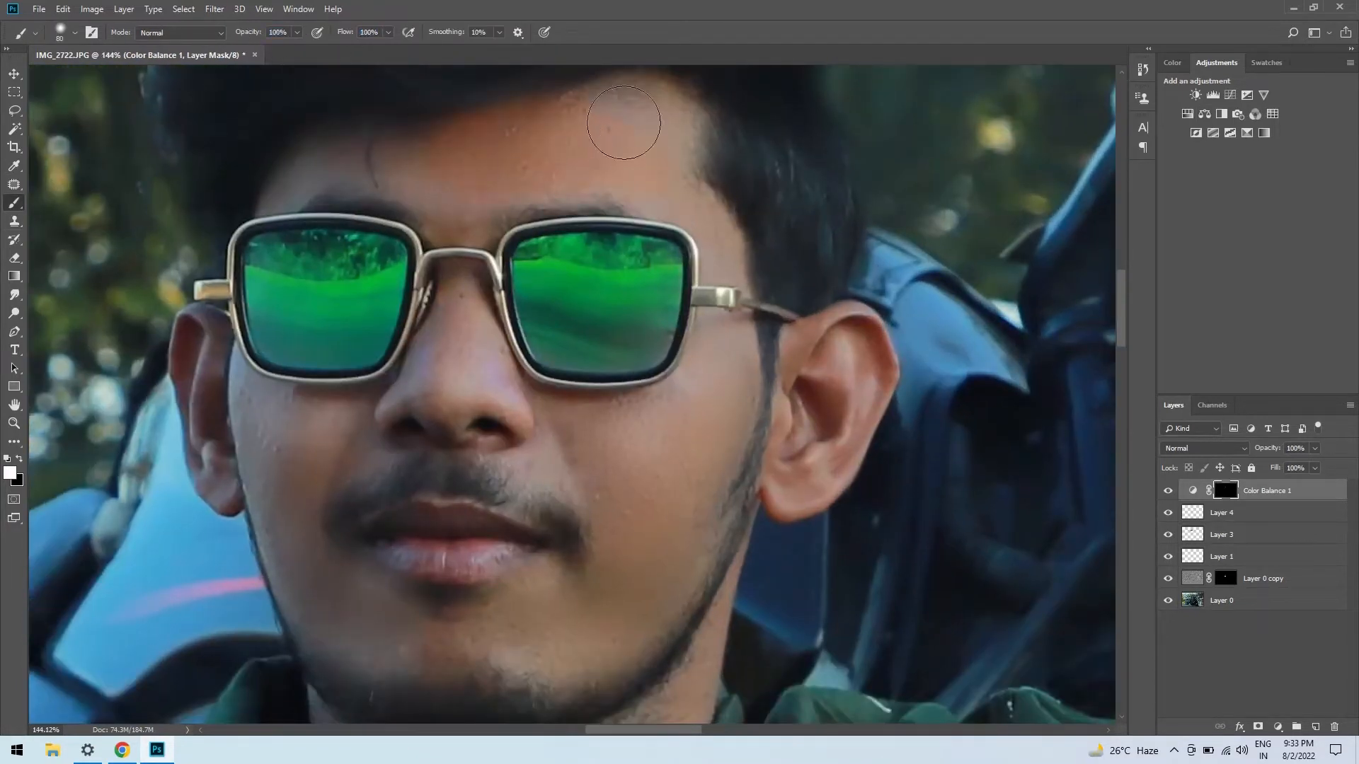
pyautogui.moveTo(461, 199); pyautogui.dragTo(335, 164)
pyautogui.moveTo(357, 335); pyautogui.dragTo(477, 178)
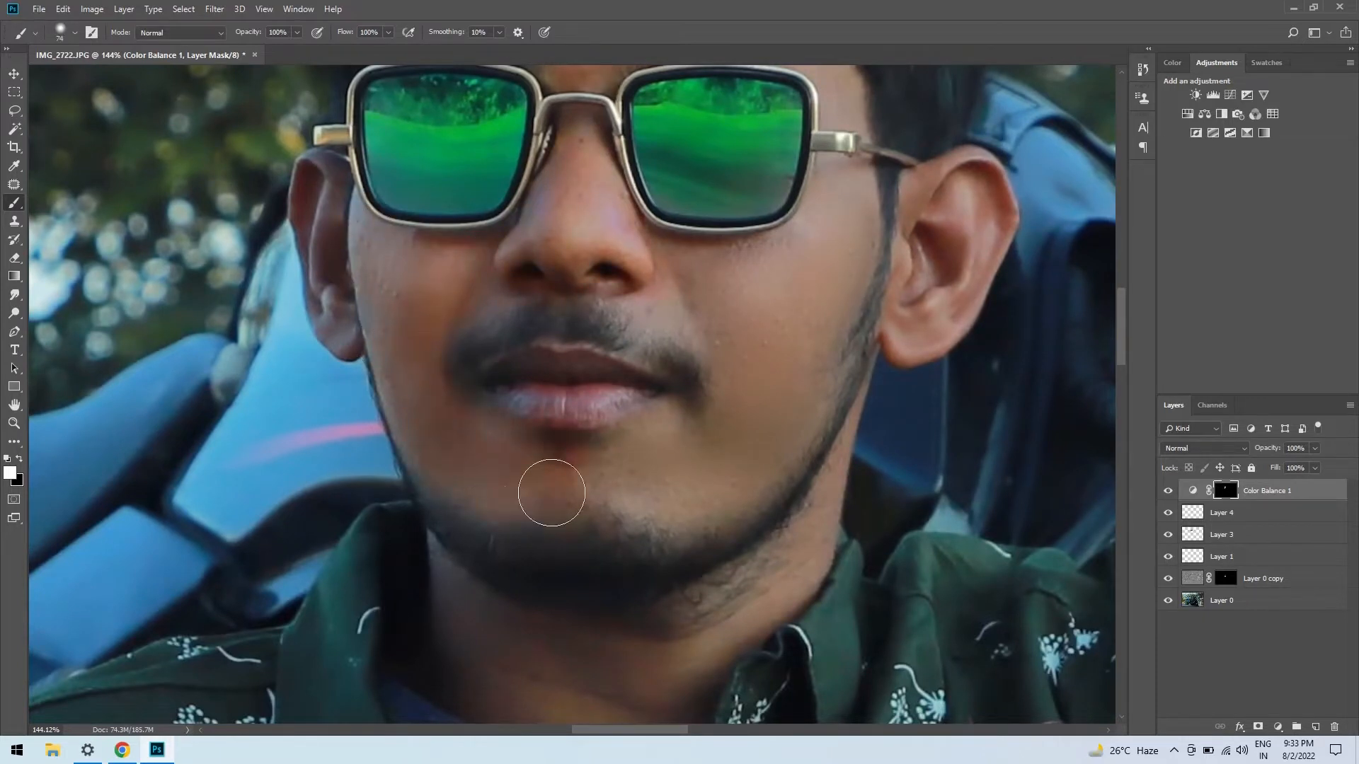
pyautogui.moveTo(551, 493)
pyautogui.mouseDown()
pyautogui.moveTo(740, 434)
pyautogui.moveTo(794, 261)
pyautogui.moveTo(807, 272)
pyautogui.mouseUp()
pyautogui.moveTo(875, 316); pyautogui.dragTo(786, 460)
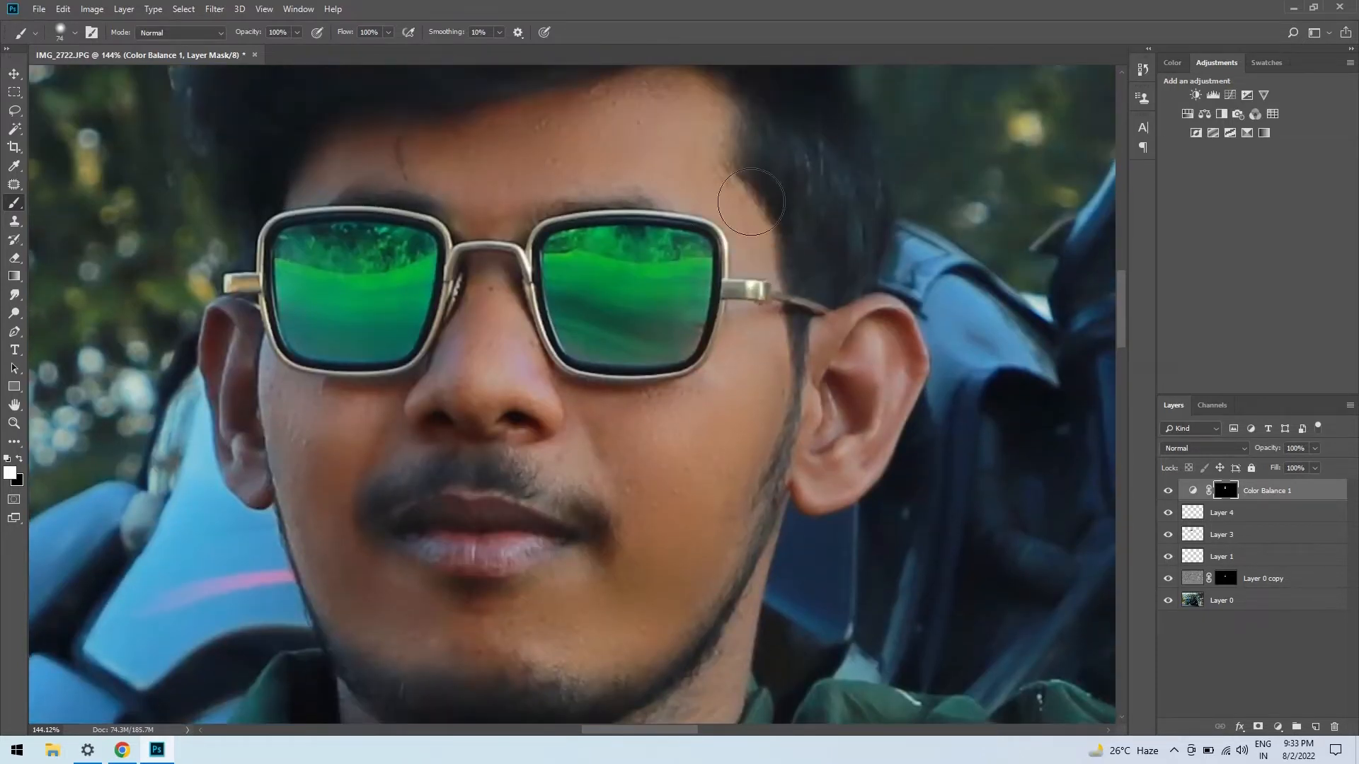
pyautogui.scroll(-3, 746, 507)
pyautogui.moveTo(494, 671); pyautogui.dragTo(613, 482)
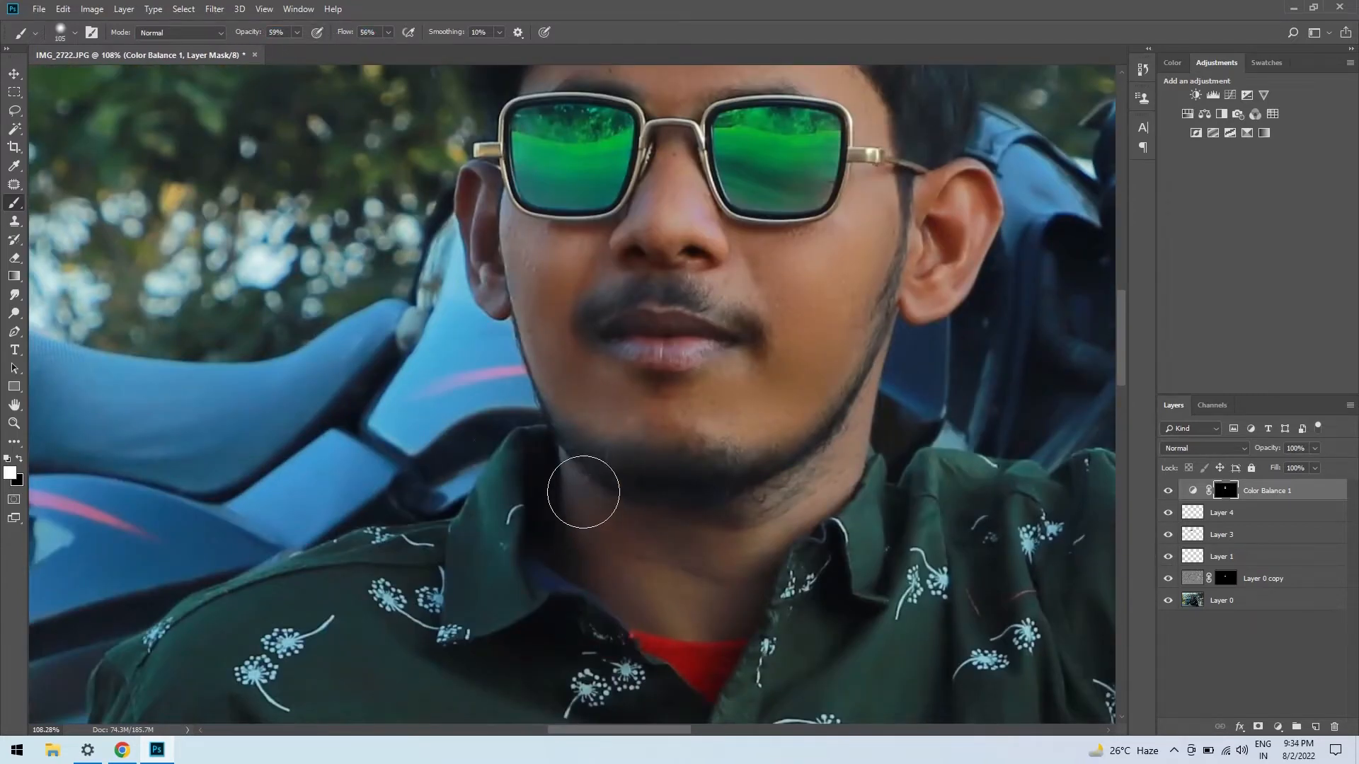
# Step: Compare the skin with the Color Balance adjustment hidden and shown, and set its opacity to 54%
pyautogui.scroll(-3, 795, 434)
pyautogui.click(1169, 490)
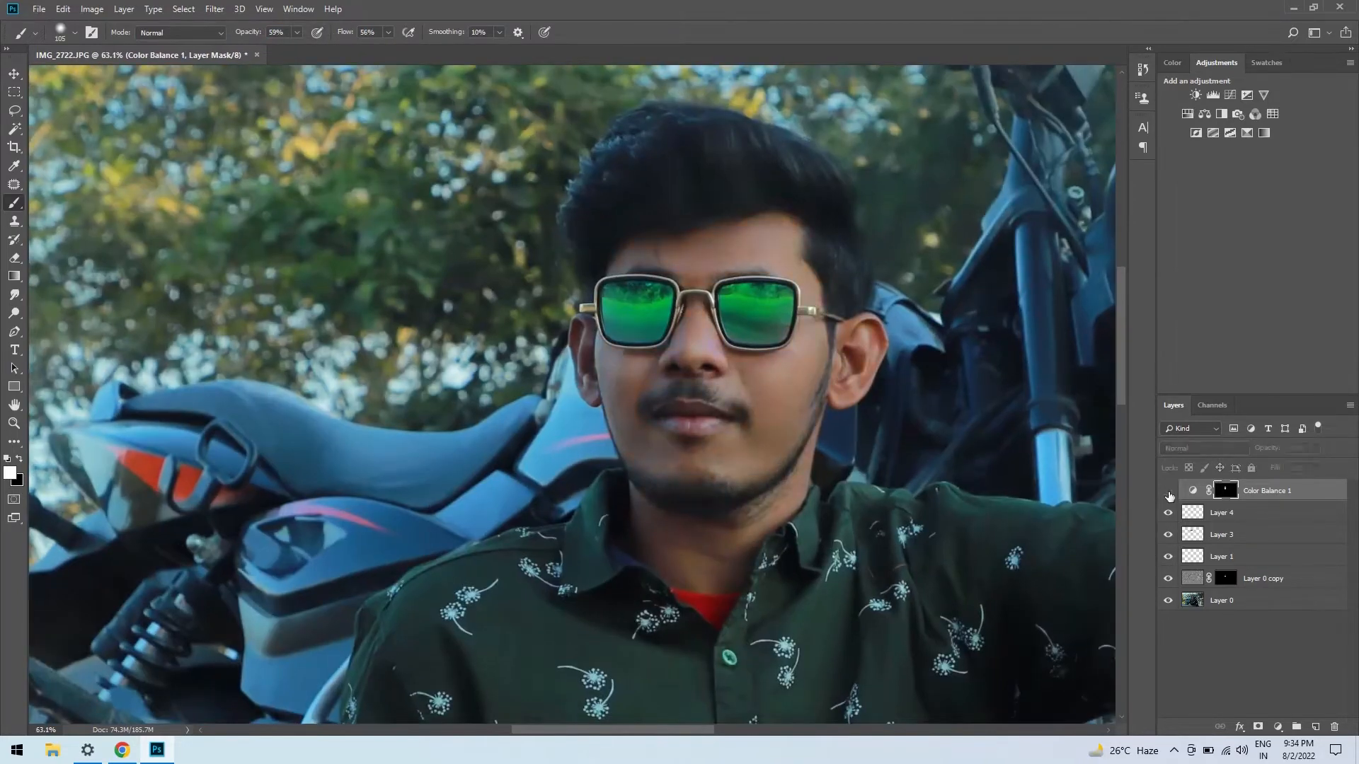
pyautogui.click(1169, 492)
pyautogui.scroll(-7, 694, 382)
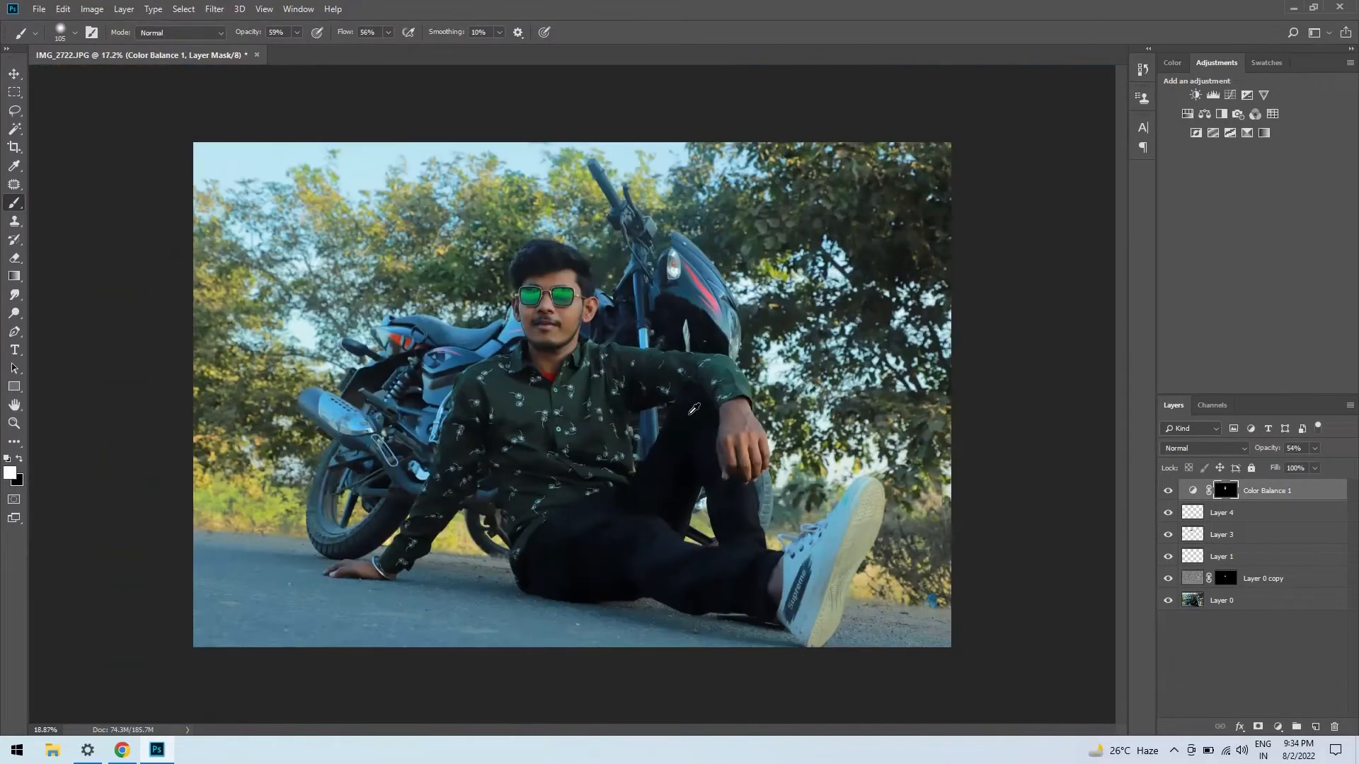
pyautogui.scroll(4, 623, 337)
pyautogui.scroll(3, 623, 337)
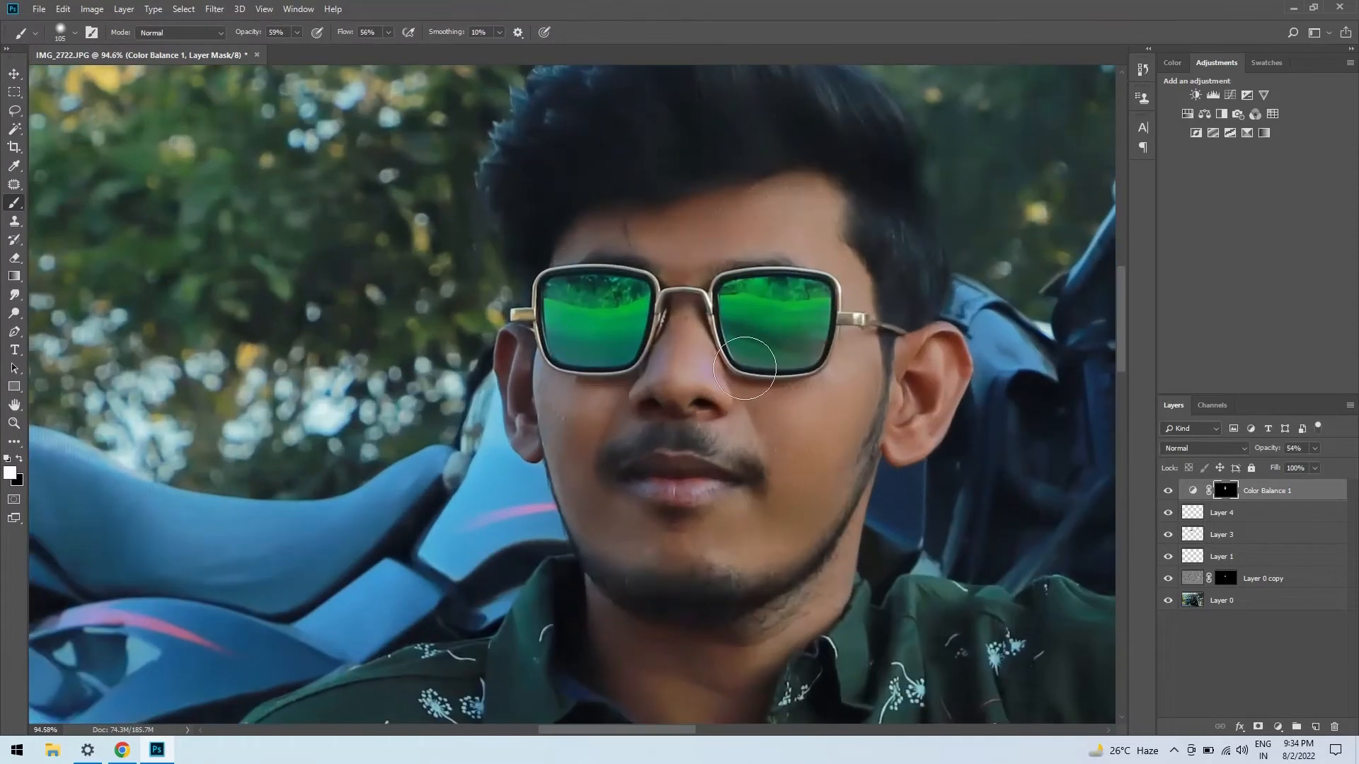
pyautogui.scroll(-6, 763, 383)
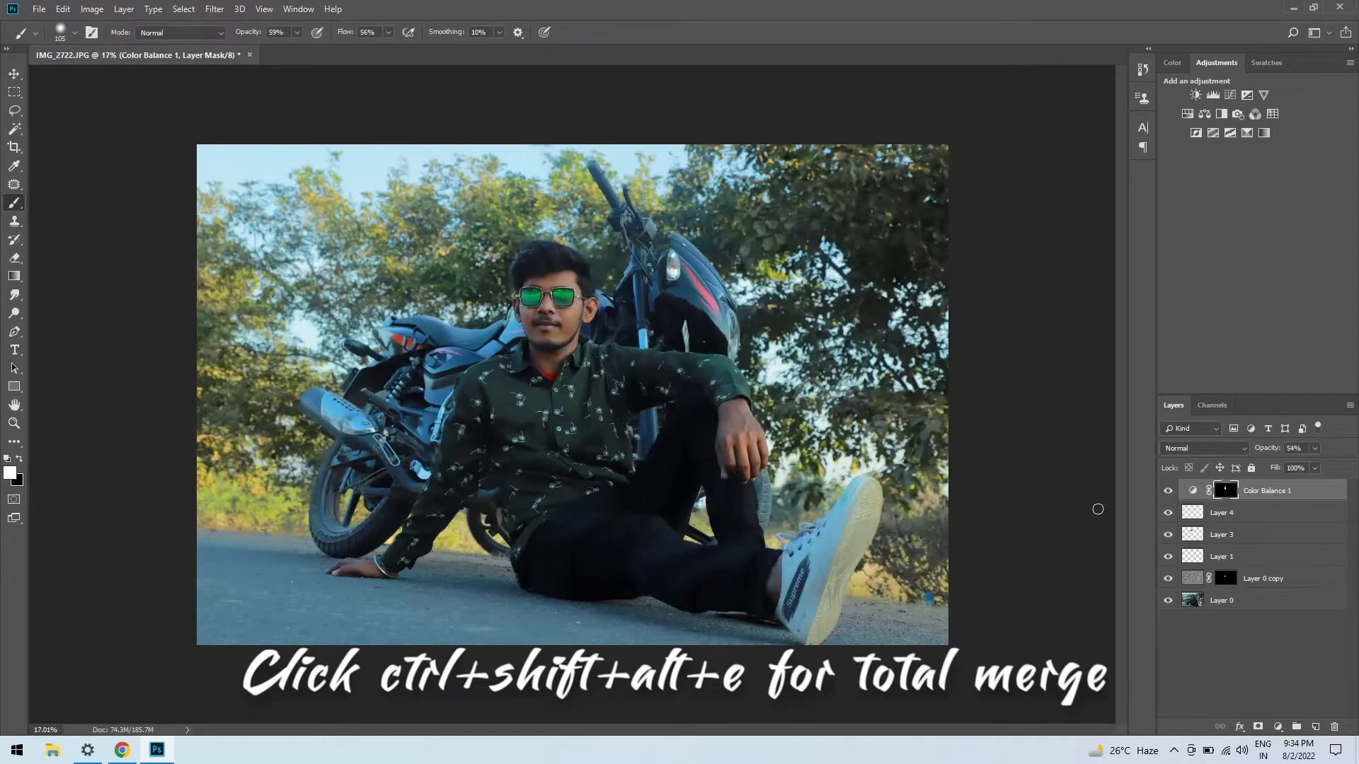
# Step: Stamp all visible layers into a new layer and use the Camera Raw Filter to set Blacks to +17 and raise Shadows
pyautogui.hotkey('ctrl', 'shift', 'alt', 'e')
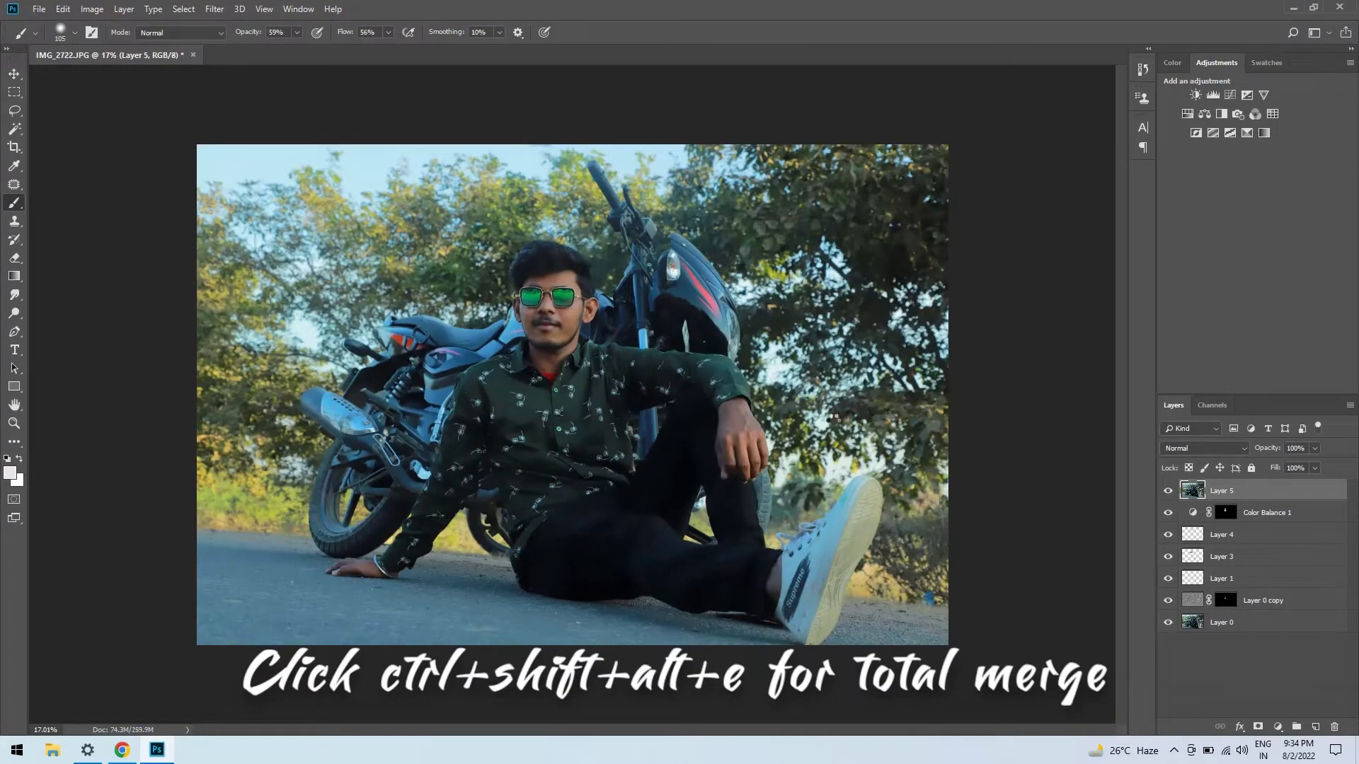
pyautogui.hotkey('ctrl', 'shift', 'a')
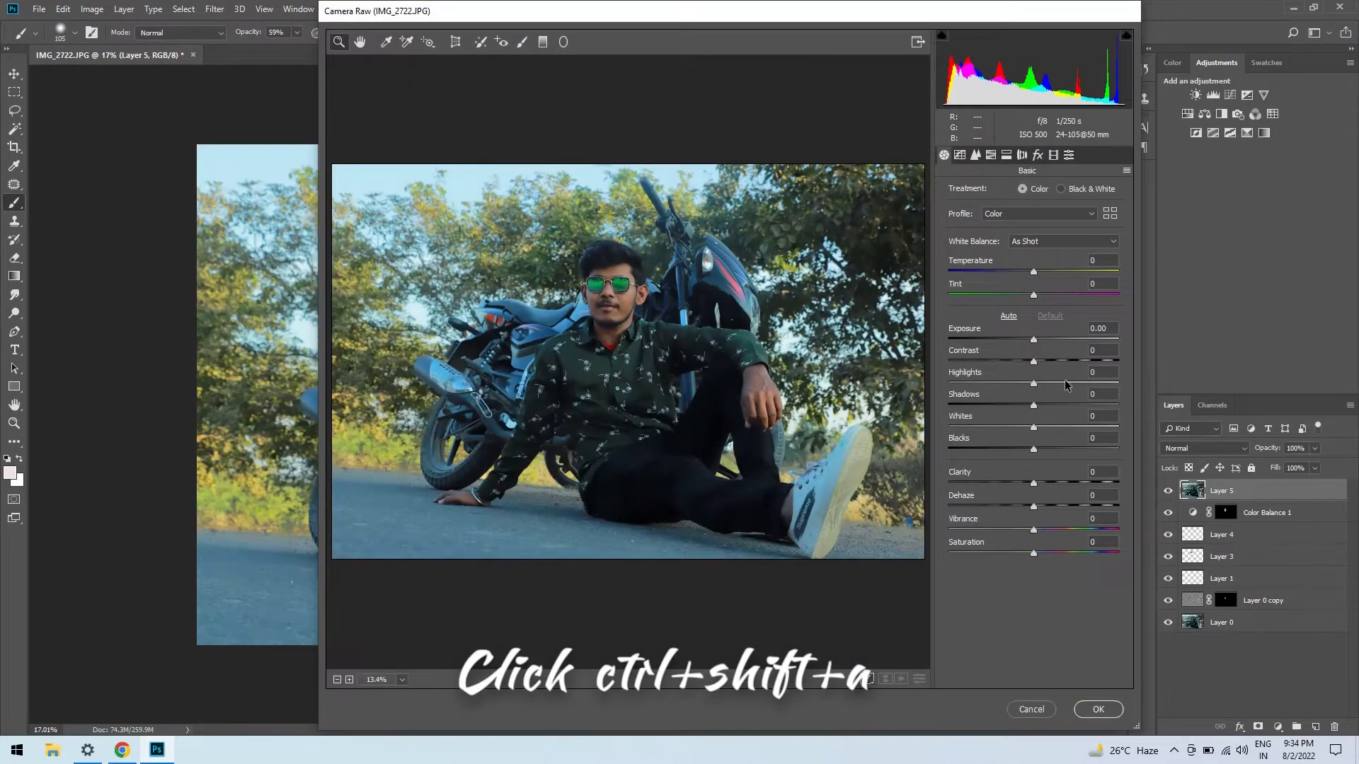
pyautogui.moveTo(1041, 452)
pyautogui.mouseDown()
pyautogui.moveTo(991, 453)
pyautogui.moveTo(1060, 462)
pyautogui.mouseUp()
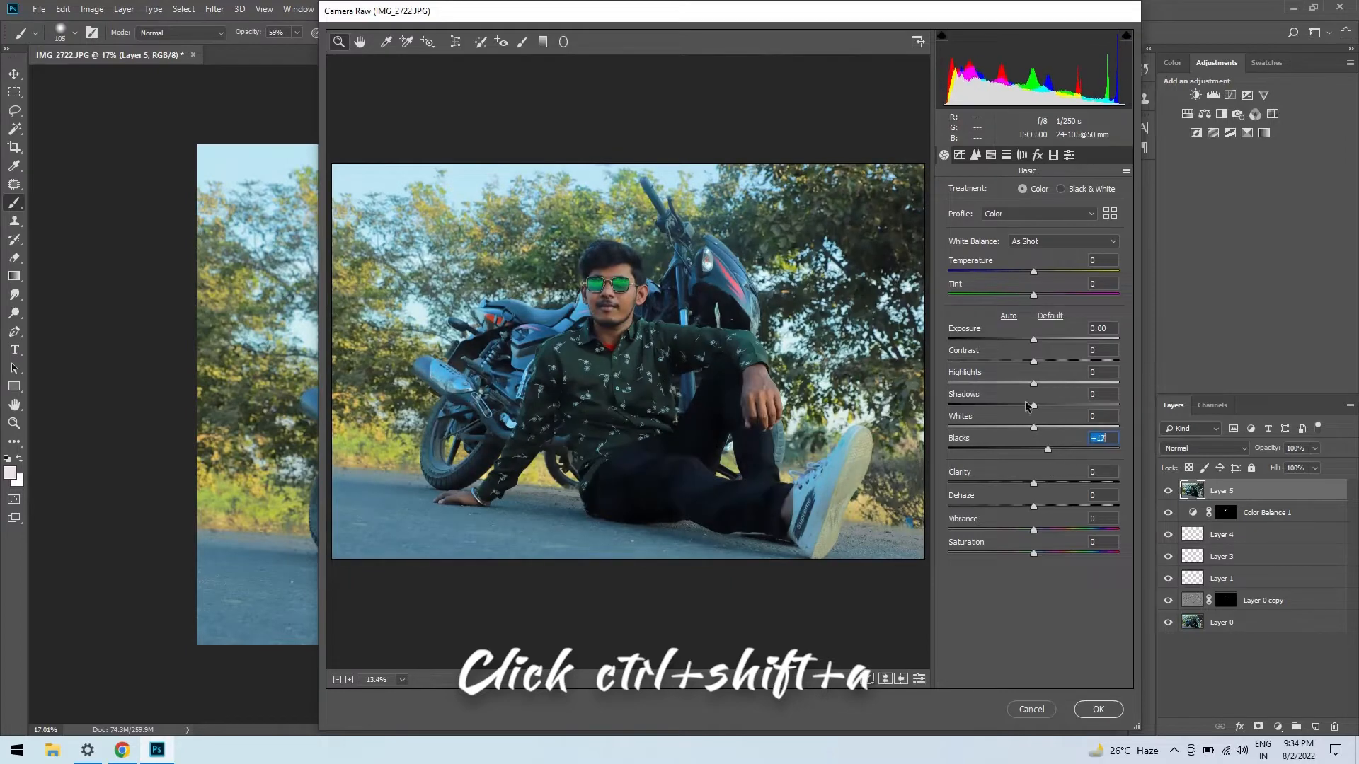
pyautogui.moveTo(1034, 405); pyautogui.dragTo(1082, 418)
# Step: Set the HSL hues to Reds -6, Oranges +12, Yellows -53, Aquas +32, Blues +5 and Purples -3
pyautogui.click(991, 155)
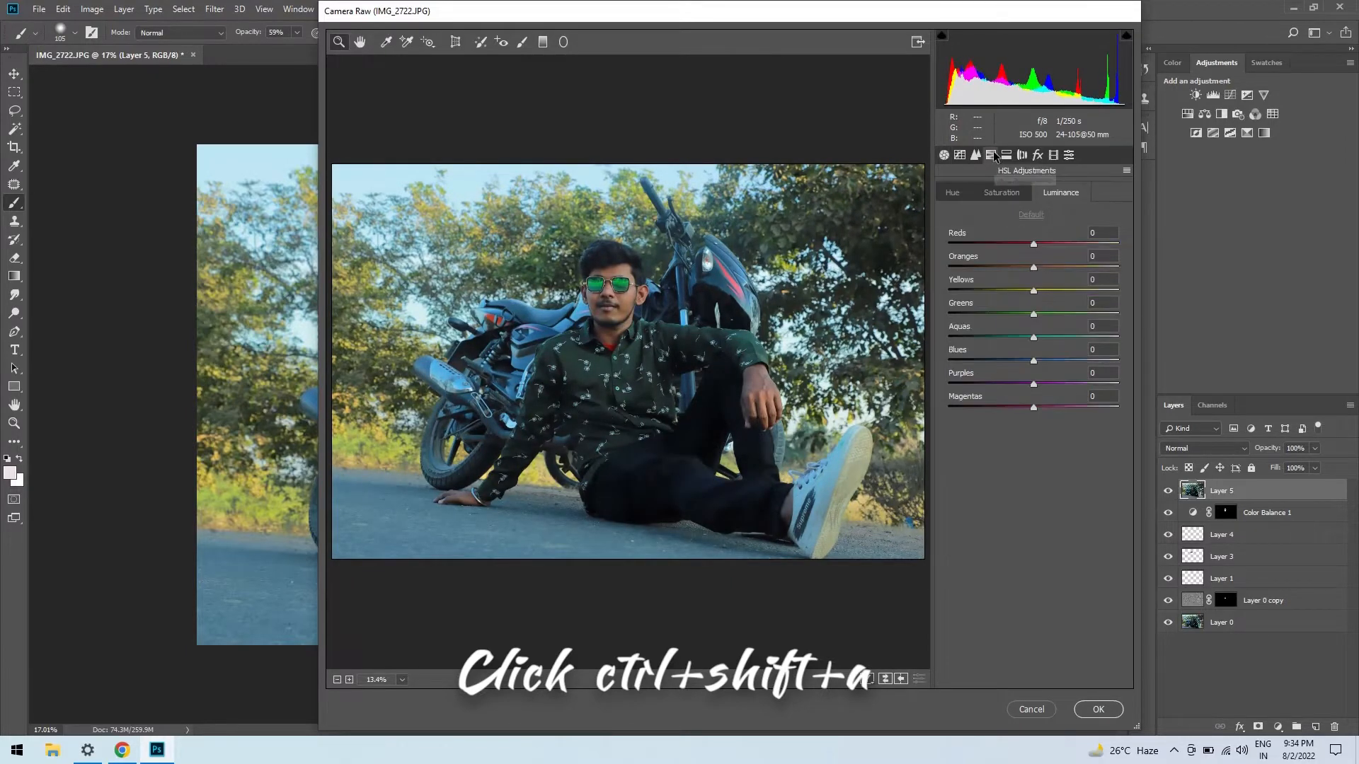
pyautogui.moveTo(1024, 270); pyautogui.dragTo(1117, 266)
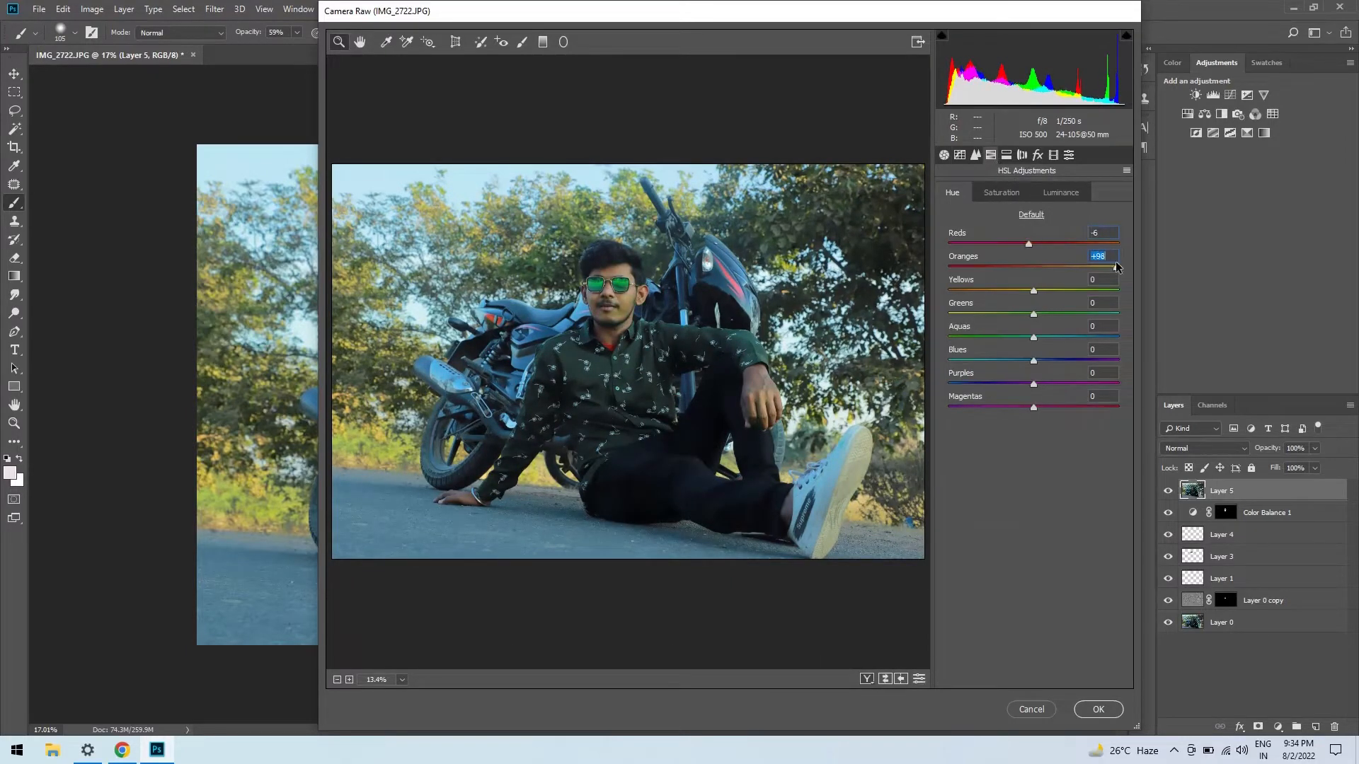
pyautogui.moveTo(1013, 288); pyautogui.dragTo(988, 300)
pyautogui.moveTo(1036, 313); pyautogui.dragTo(1038, 363)
pyautogui.moveTo(1034, 385); pyautogui.dragTo(1120, 386)
# Step: Set HSL saturation to Reds +33, Oranges +4, Yellows +22 and Greens -100, and lower the Greens and Yellows hues further
pyautogui.click(1002, 192)
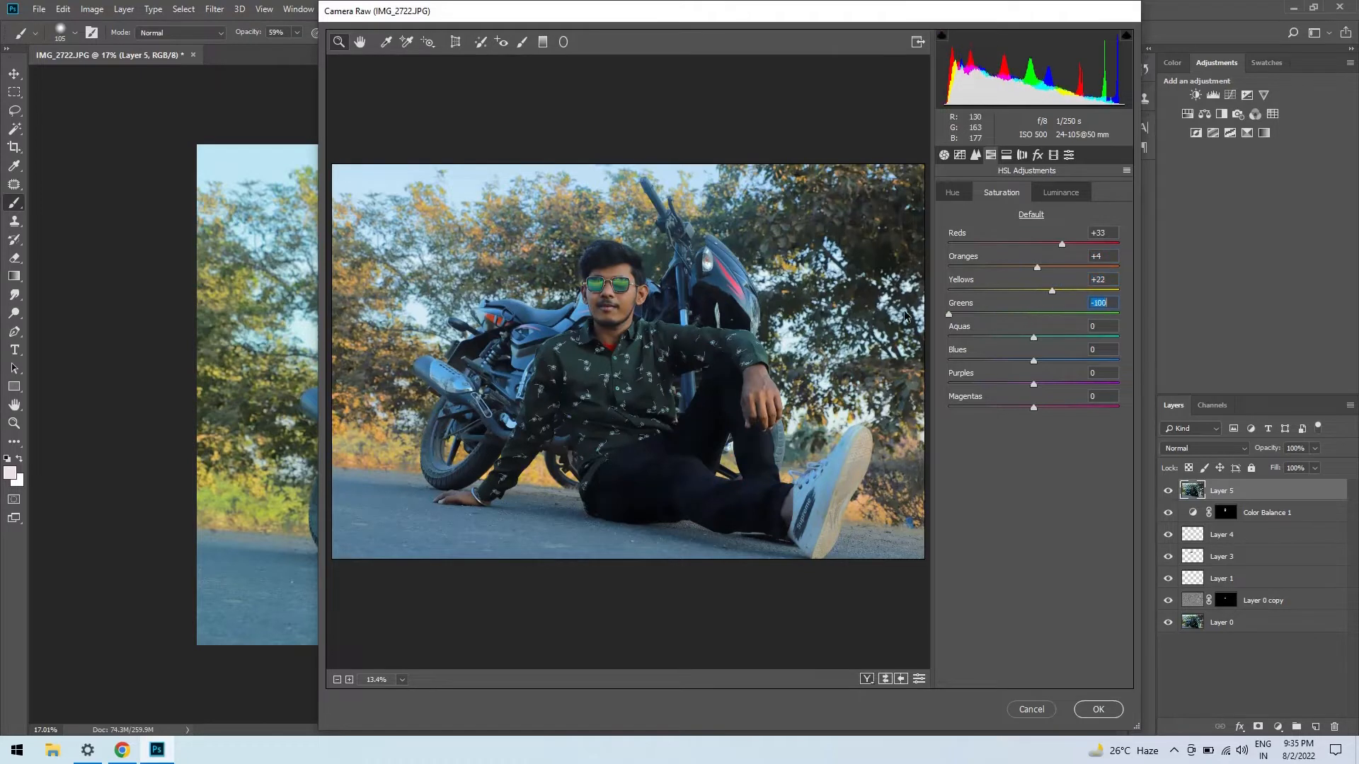
pyautogui.click(957, 195)
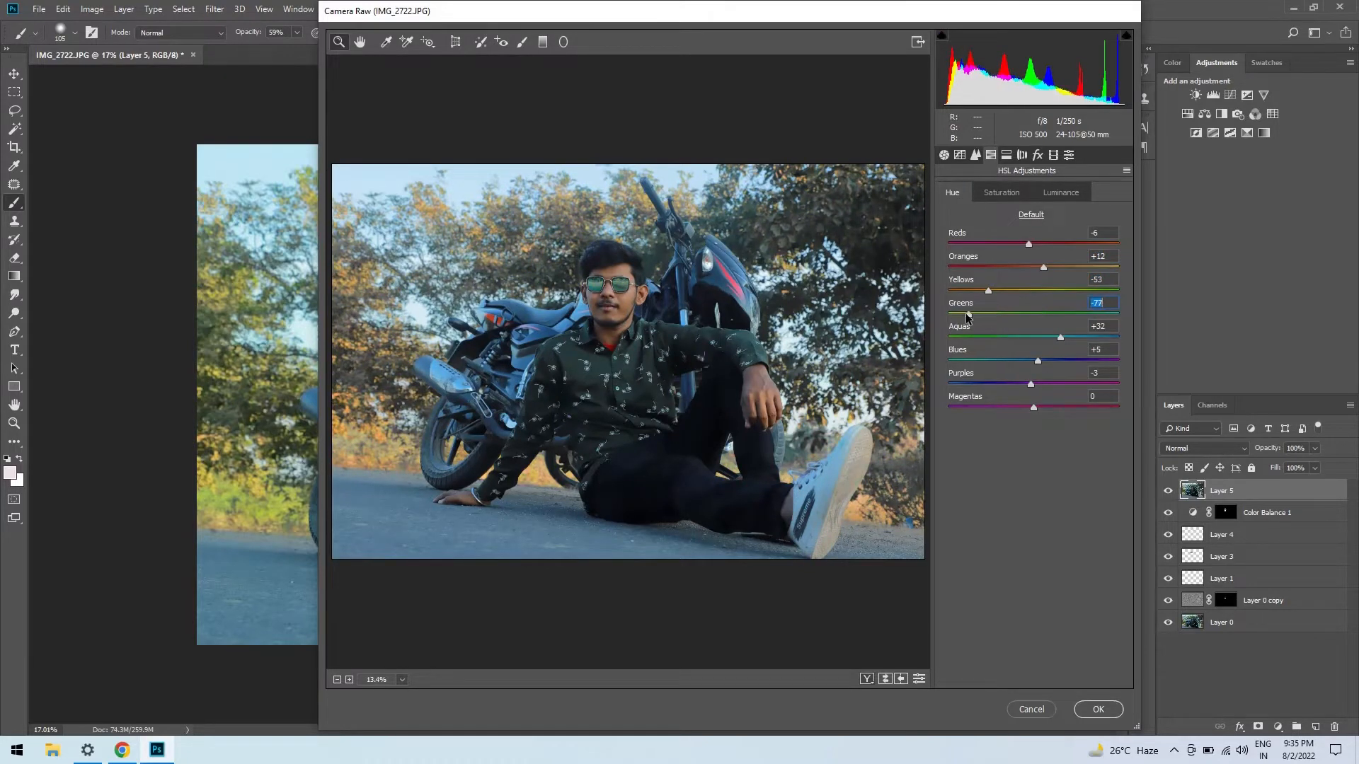
pyautogui.moveTo(1026, 292); pyautogui.dragTo(948, 299)
# Step: Set the Yellows luminance to +28, raise the Oranges luminance, and darken the Greens, Aquas and Blues
pyautogui.click(1061, 193)
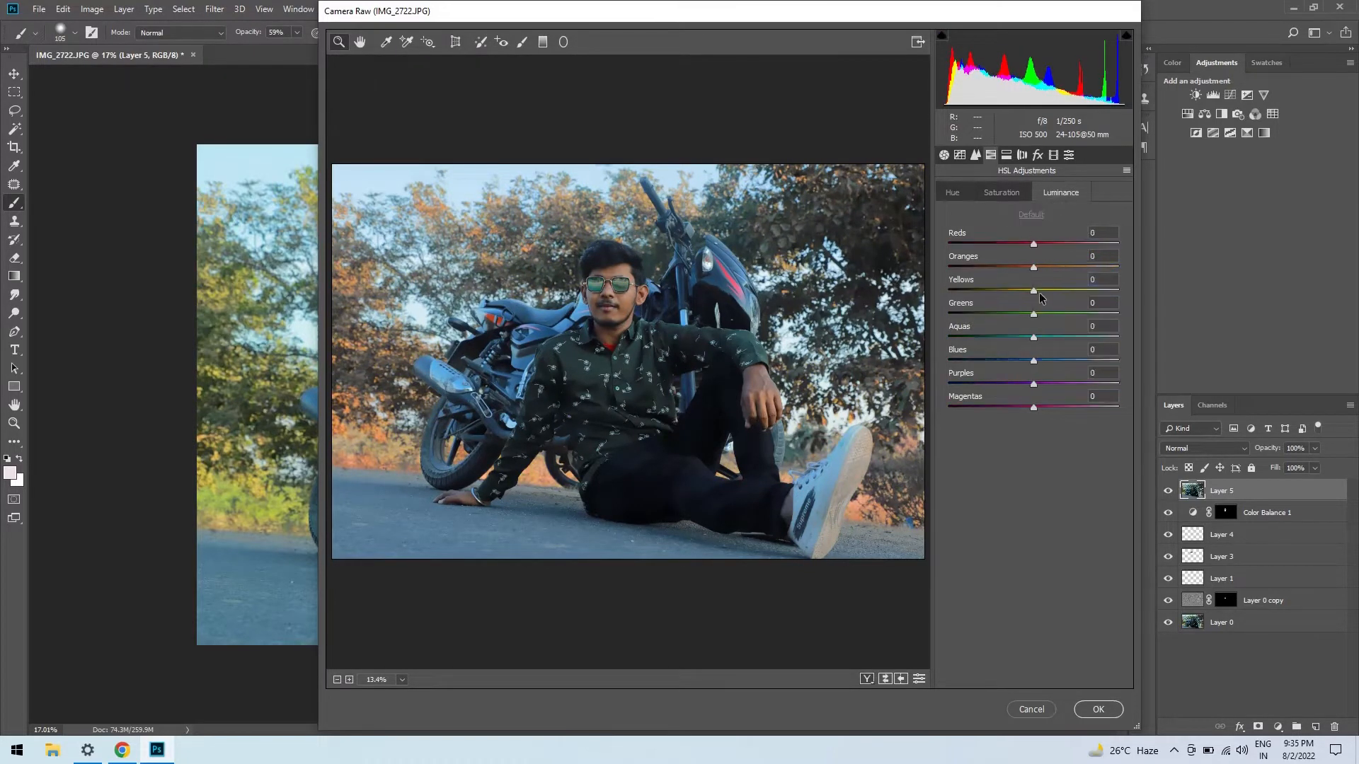
pyautogui.moveTo(1034, 292); pyautogui.dragTo(1091, 270)
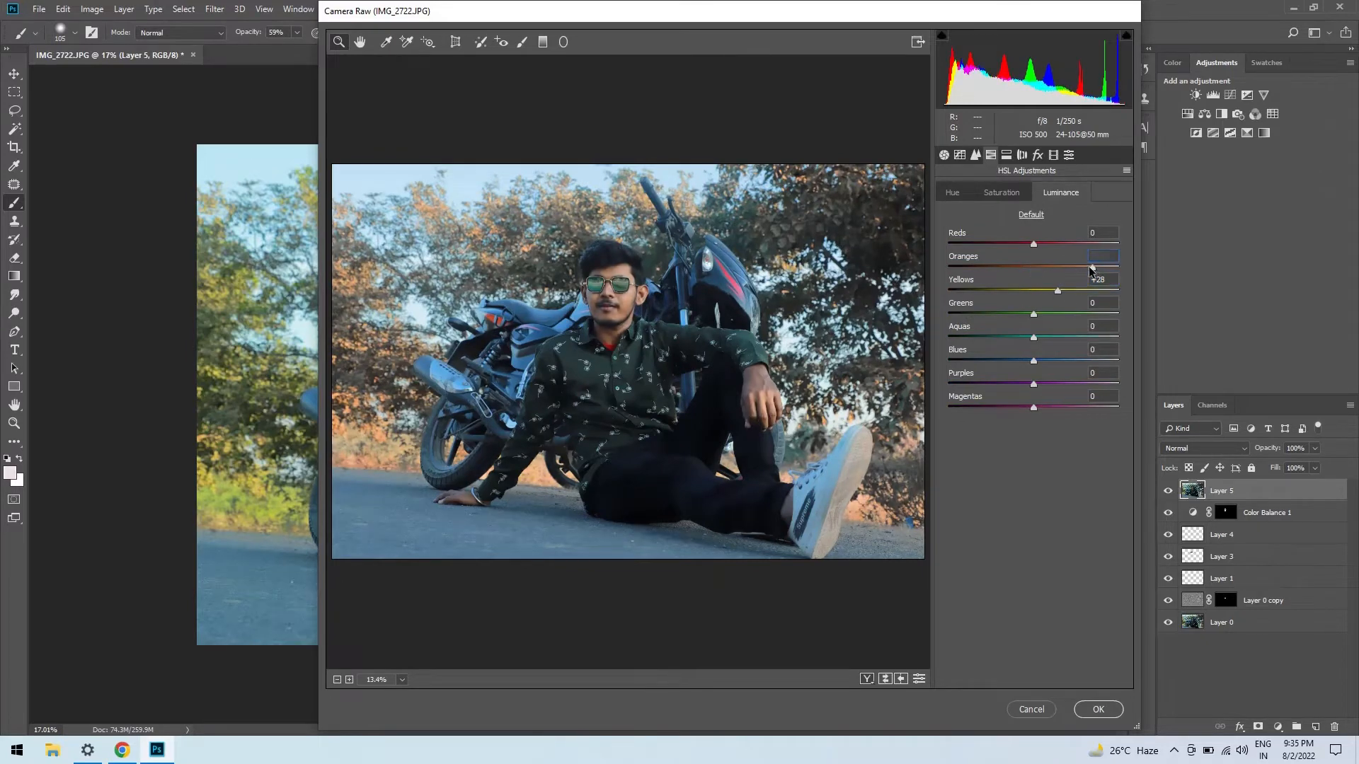
pyautogui.moveTo(1034, 315); pyautogui.dragTo(1009, 344)
pyautogui.moveTo(1034, 361); pyautogui.dragTo(1002, 340)
# Step: Add a -43 vignette, adjust the Calibration primaries with Blue Primary hue -13 and saturation +8, and apply the filter
pyautogui.click(1038, 155)
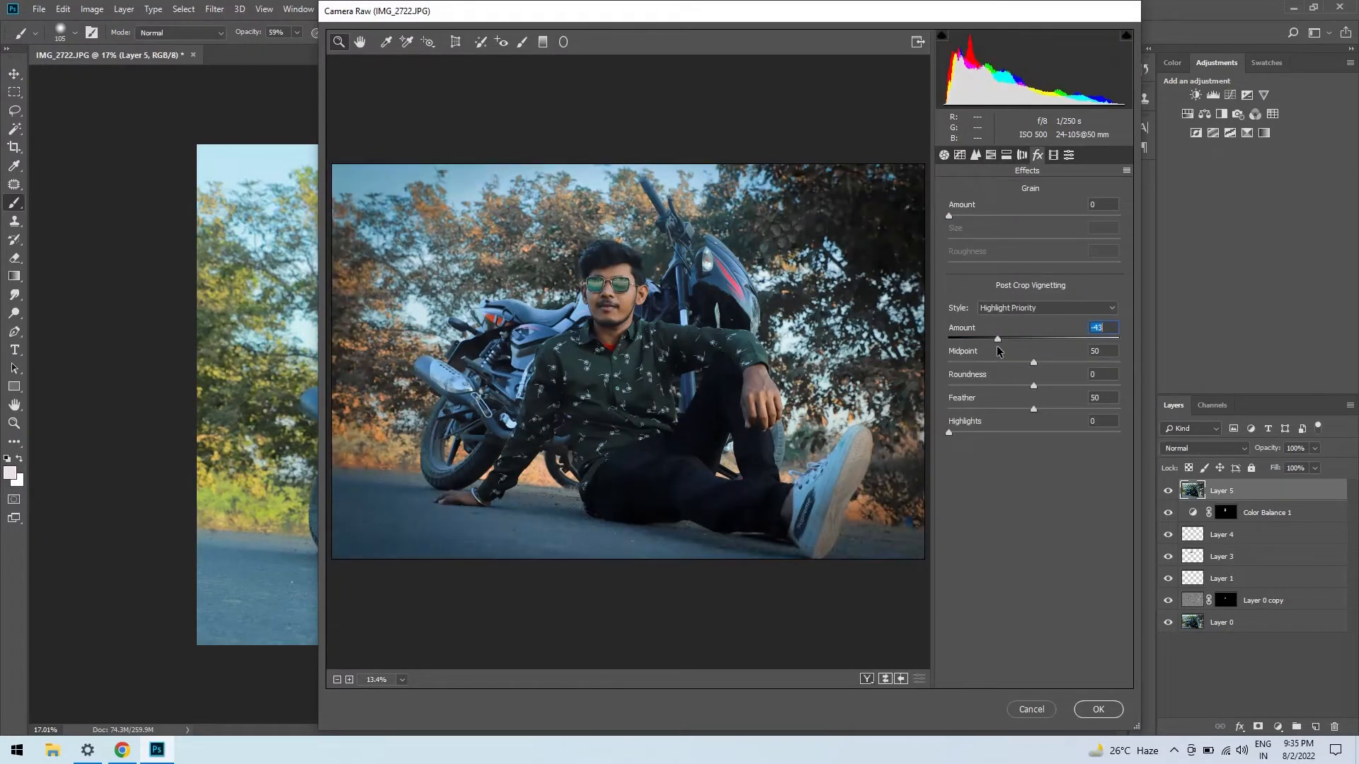
pyautogui.click(1054, 156)
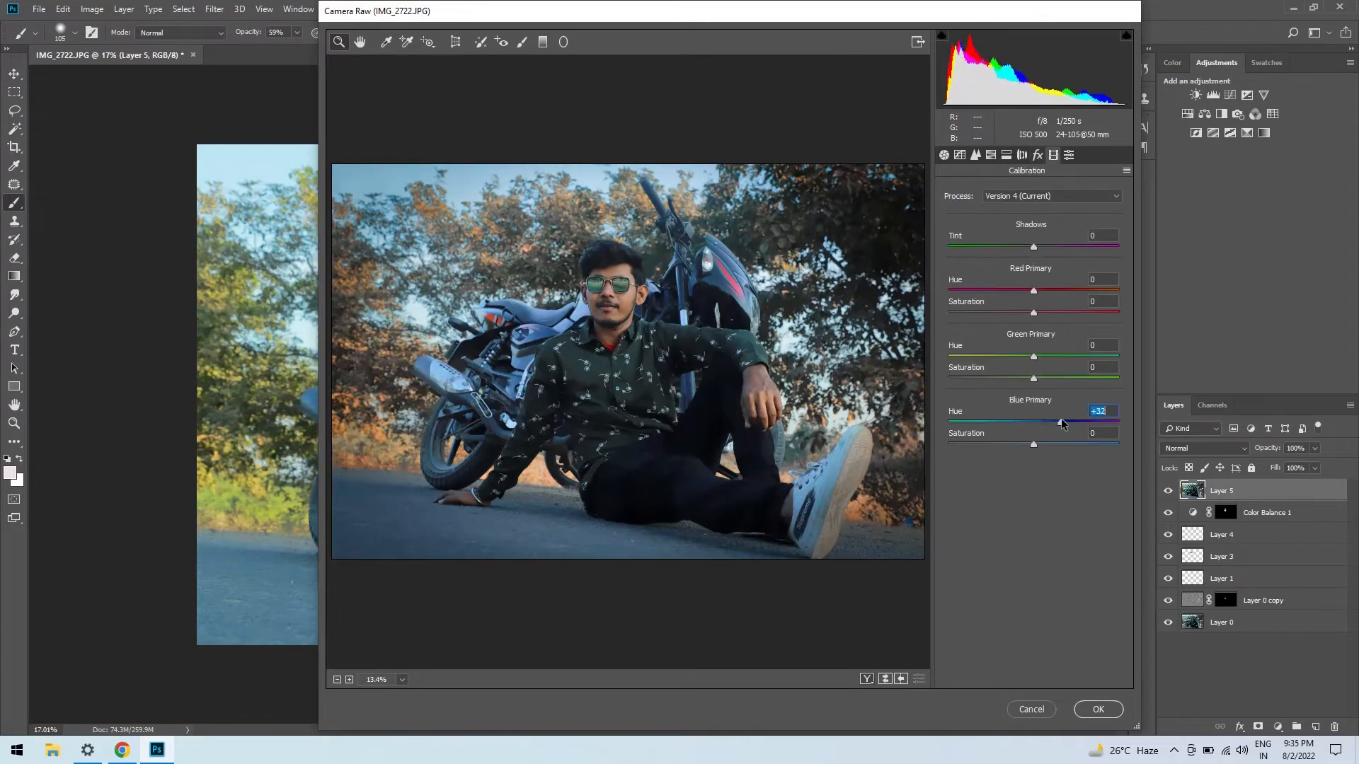
pyautogui.moveTo(1062, 424); pyautogui.dragTo(1041, 444)
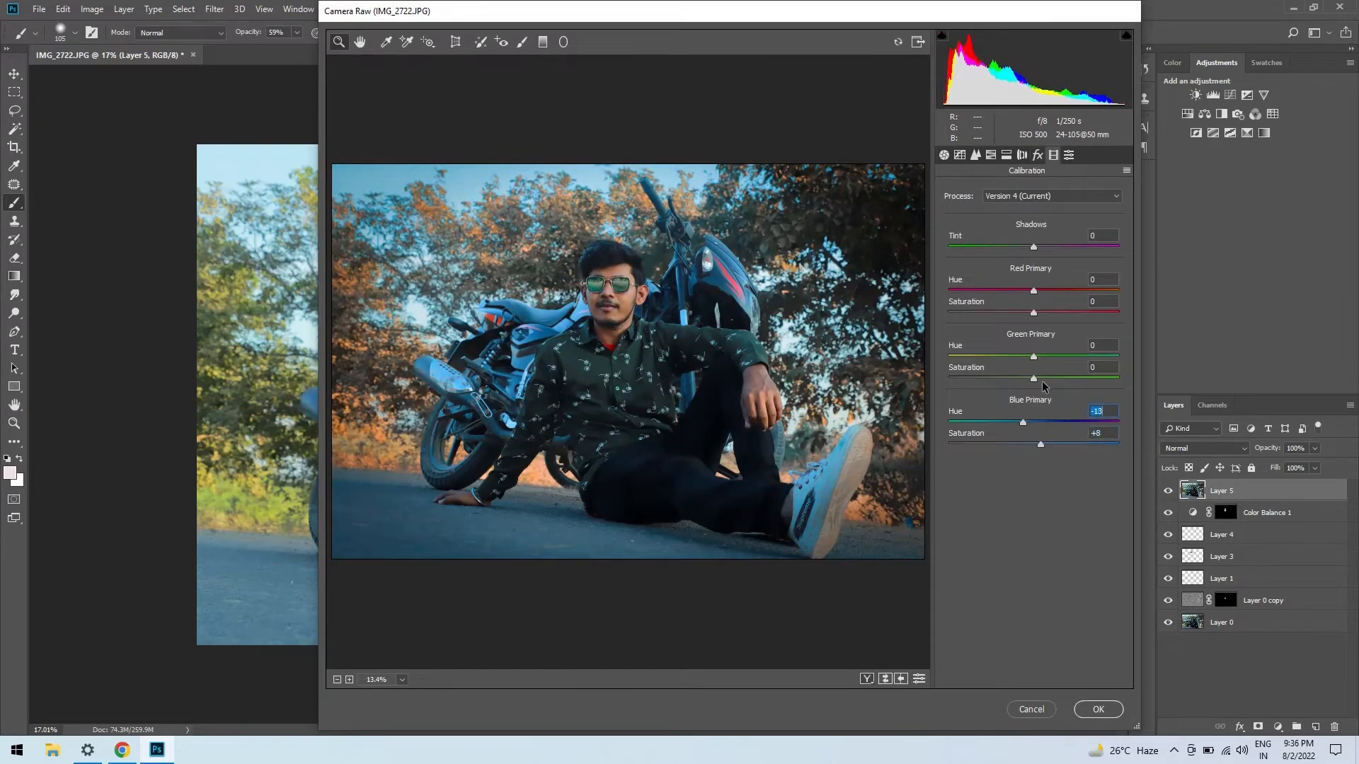
pyautogui.moveTo(1033, 356)
pyautogui.mouseDown()
pyautogui.moveTo(997, 347)
pyautogui.moveTo(1036, 379)
pyautogui.mouseUp()
pyautogui.moveTo(1033, 291)
pyautogui.mouseDown()
pyautogui.moveTo(1010, 288)
pyautogui.moveTo(1028, 291)
pyautogui.moveTo(1035, 317)
pyautogui.mouseUp()
pyautogui.press('Return')
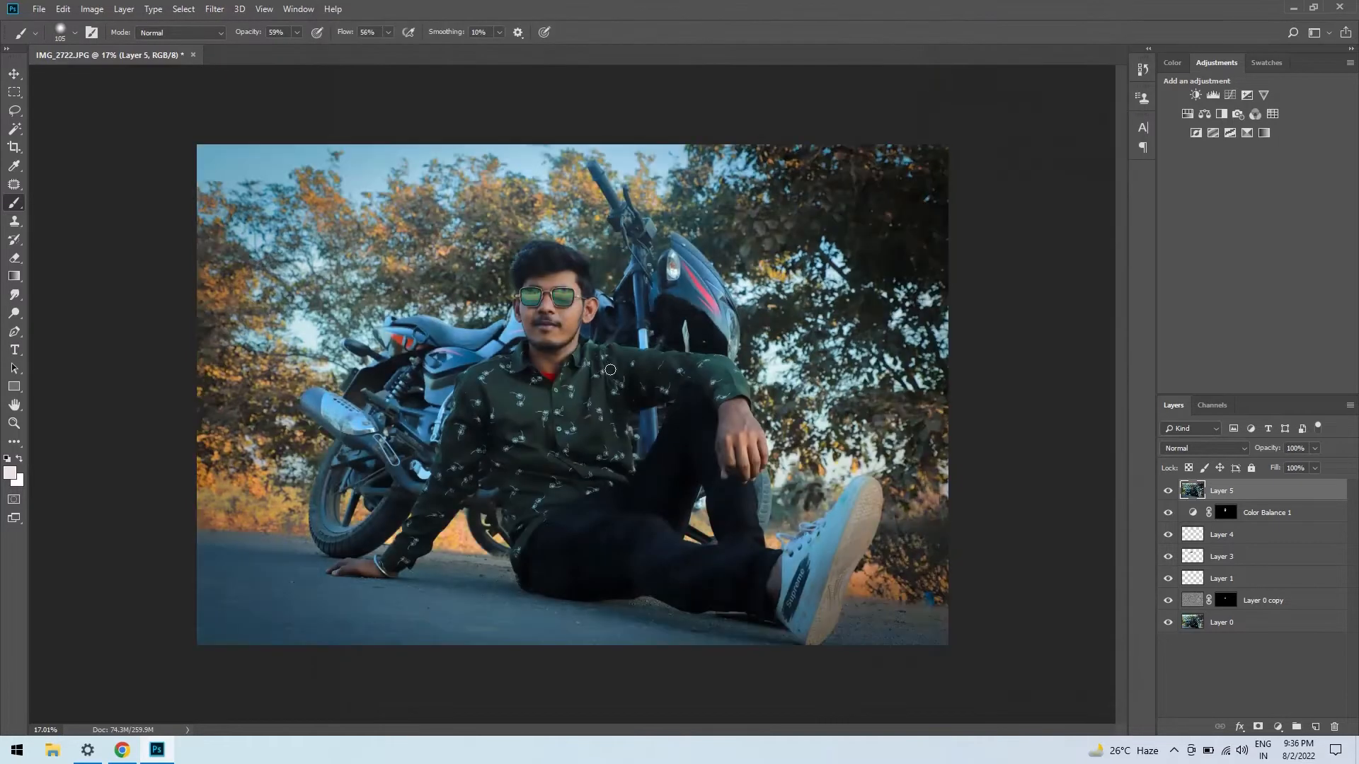
# Step: Compare the photo with the color-graded layer hidden and shown, and inspect the grade up close and in full
pyautogui.click(1163, 491)
pyautogui.click(1164, 492)
pyautogui.click(1164, 492)
pyautogui.click(1164, 492)
pyautogui.click(1163, 493)
pyautogui.click(1164, 493)
pyautogui.scroll(9, 541, 297)
pyautogui.scroll(-8, 652, 330)
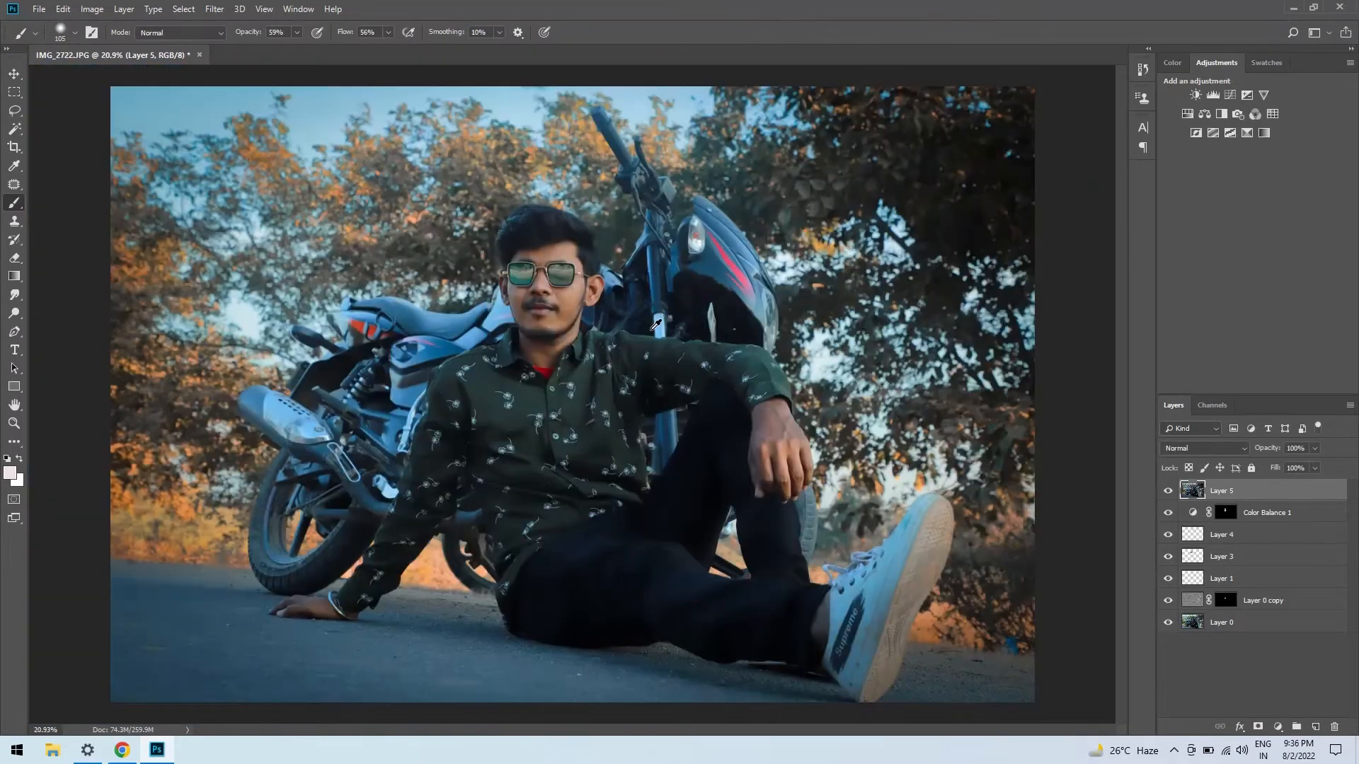
pyautogui.scroll(6, 542, 313)
pyautogui.scroll(-8, 632, 335)
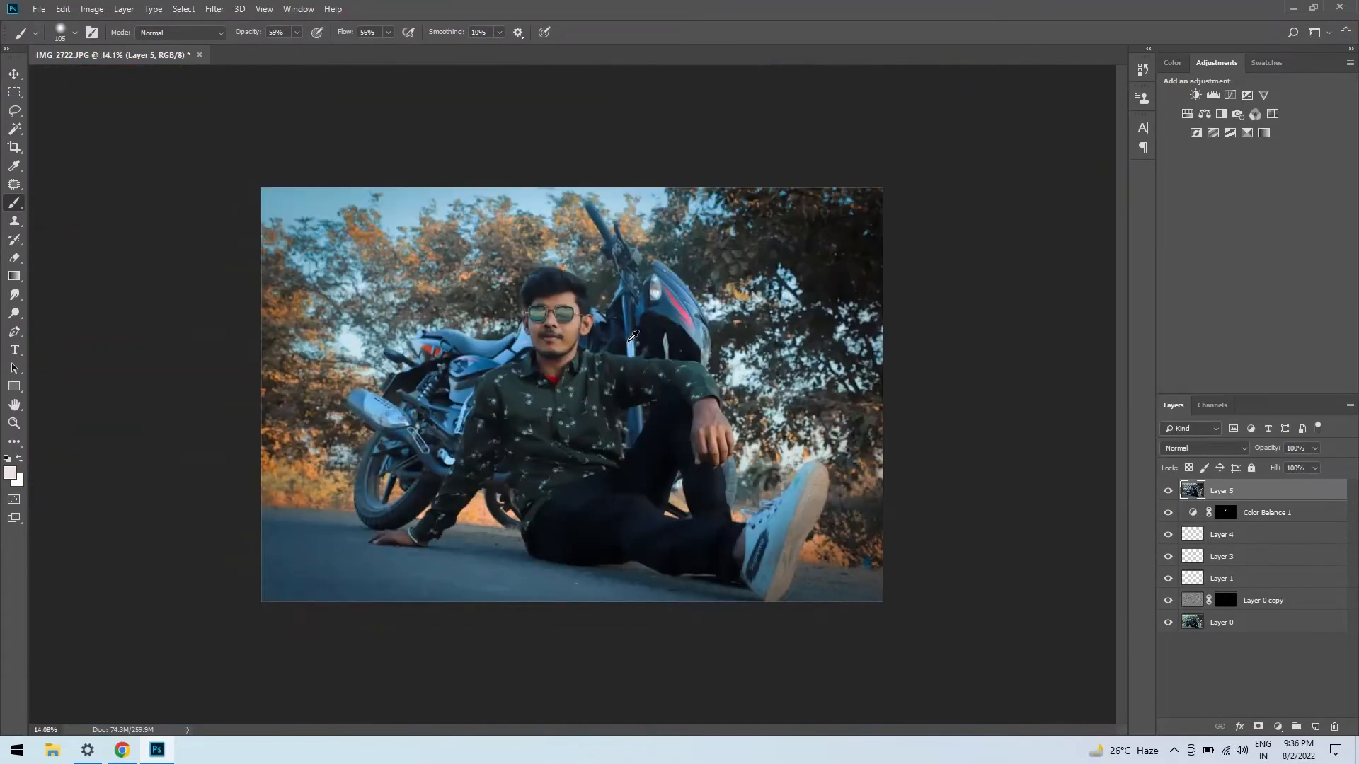
# Step: Stamp the visible layers into another new layer and raise its Oranges luminance to +66 with the Camera Raw Filter
pyautogui.hotkey('ctrl', 'shift', 'alt', 'e')
pyautogui.click(215, 8)
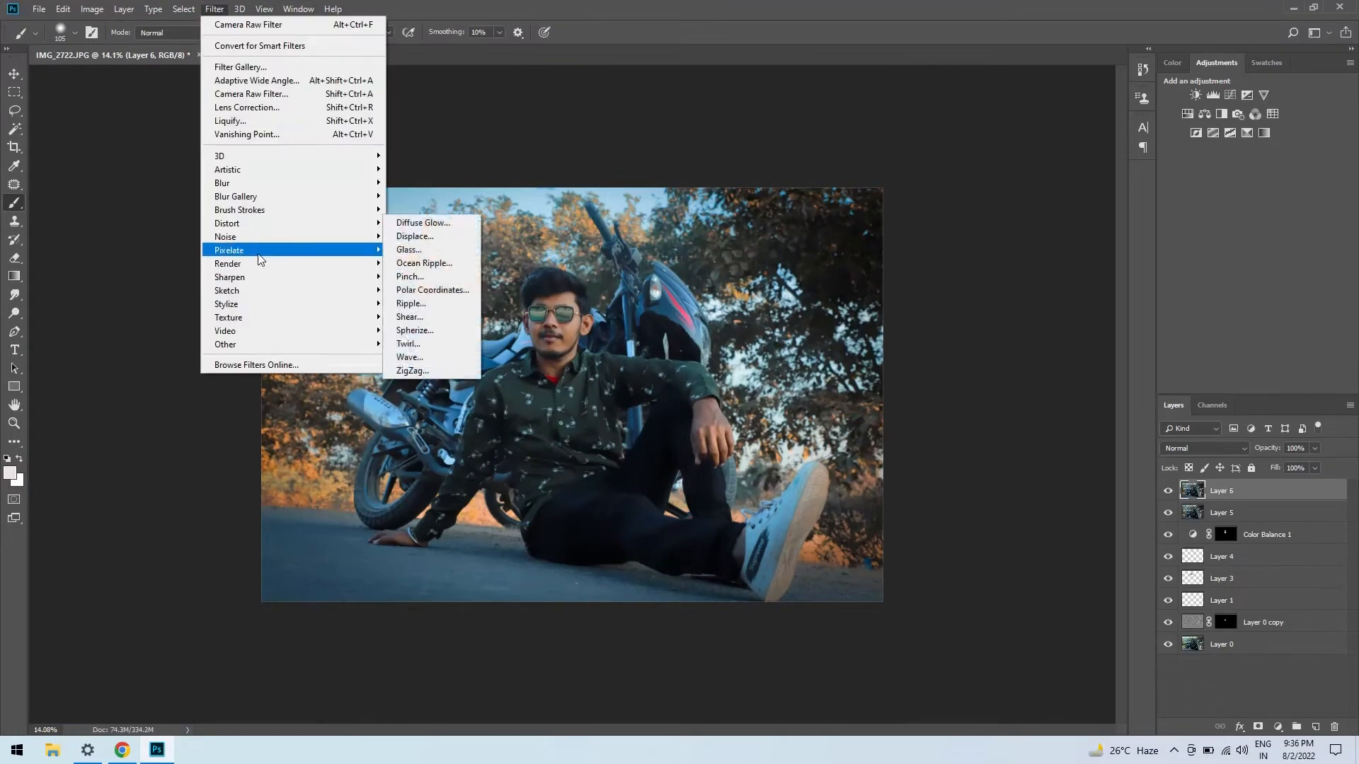
pyautogui.click(311, 93)
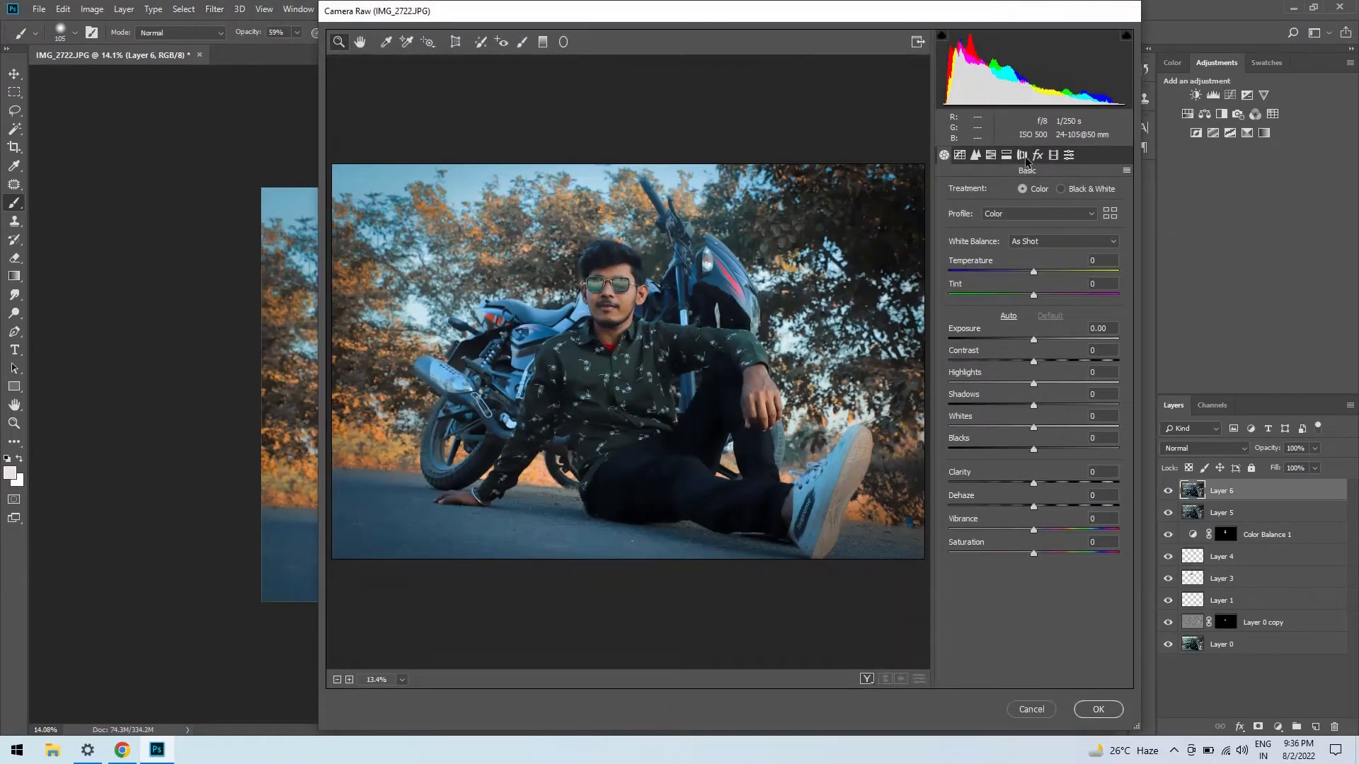
pyautogui.click(1007, 155)
pyautogui.click(991, 155)
pyautogui.click(1001, 192)
pyautogui.moveTo(1034, 267); pyautogui.dragTo(1083, 269)
pyautogui.click(1060, 192)
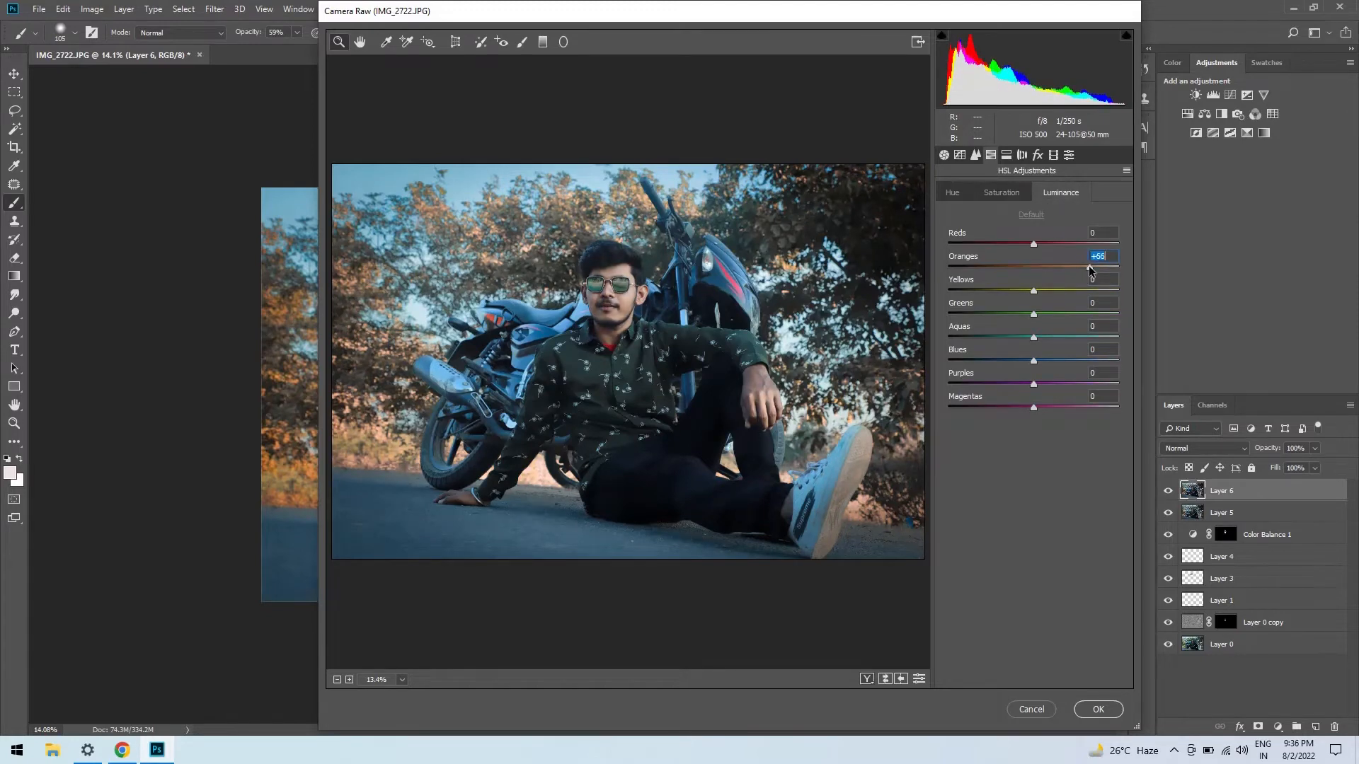
pyautogui.click(1104, 712)
# Step: Add a black mask to the brightened layer and paint white over the face and neck to reveal the lighter skin
pyautogui.keyDown('alt'); pyautogui.click(1258, 726); pyautogui.keyUp('alt')
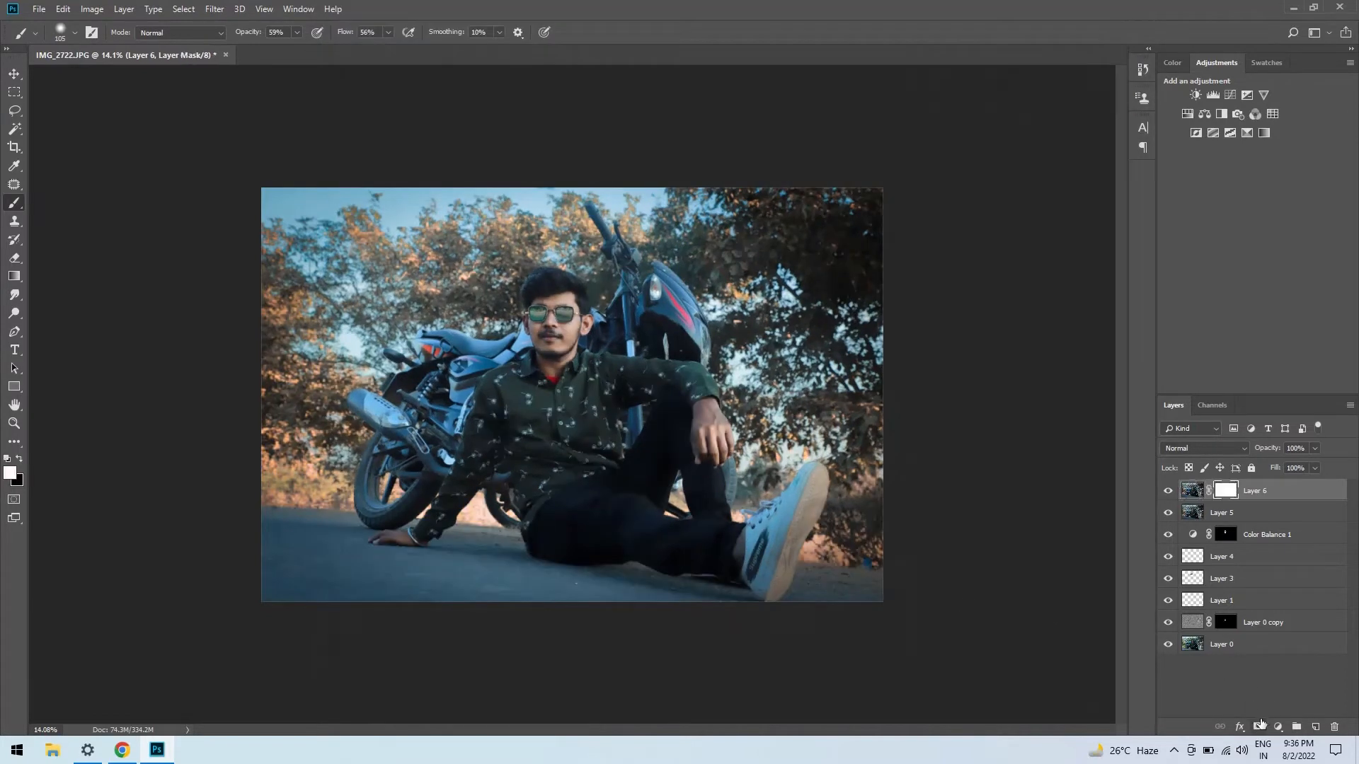
pyautogui.scroll(10, 538, 308)
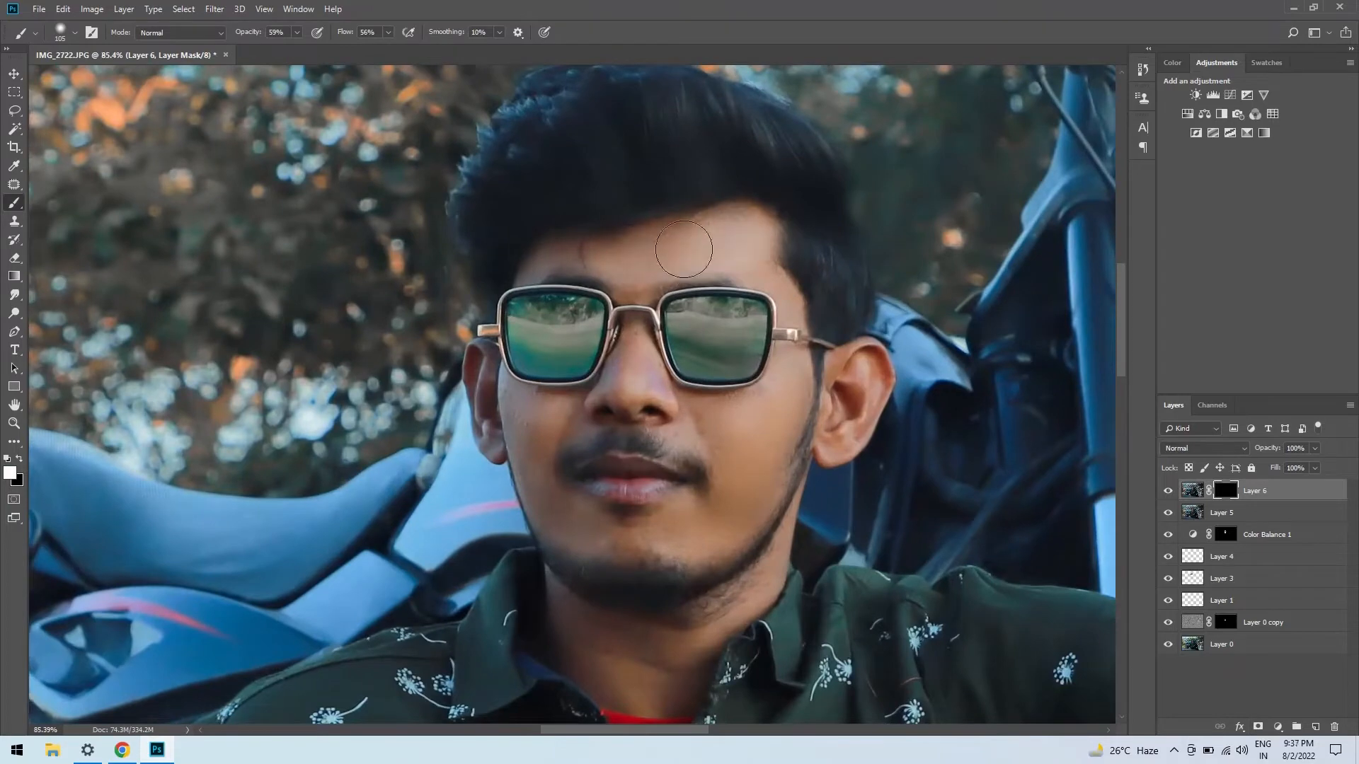
pyautogui.moveTo(550, 266)
pyautogui.mouseDown()
pyautogui.moveTo(543, 419)
pyautogui.moveTo(767, 422)
pyautogui.moveTo(561, 468)
pyautogui.mouseUp()
pyautogui.press(']')
pyautogui.scroll(-4, 661, 647)
pyautogui.scroll(2, 600, 399)
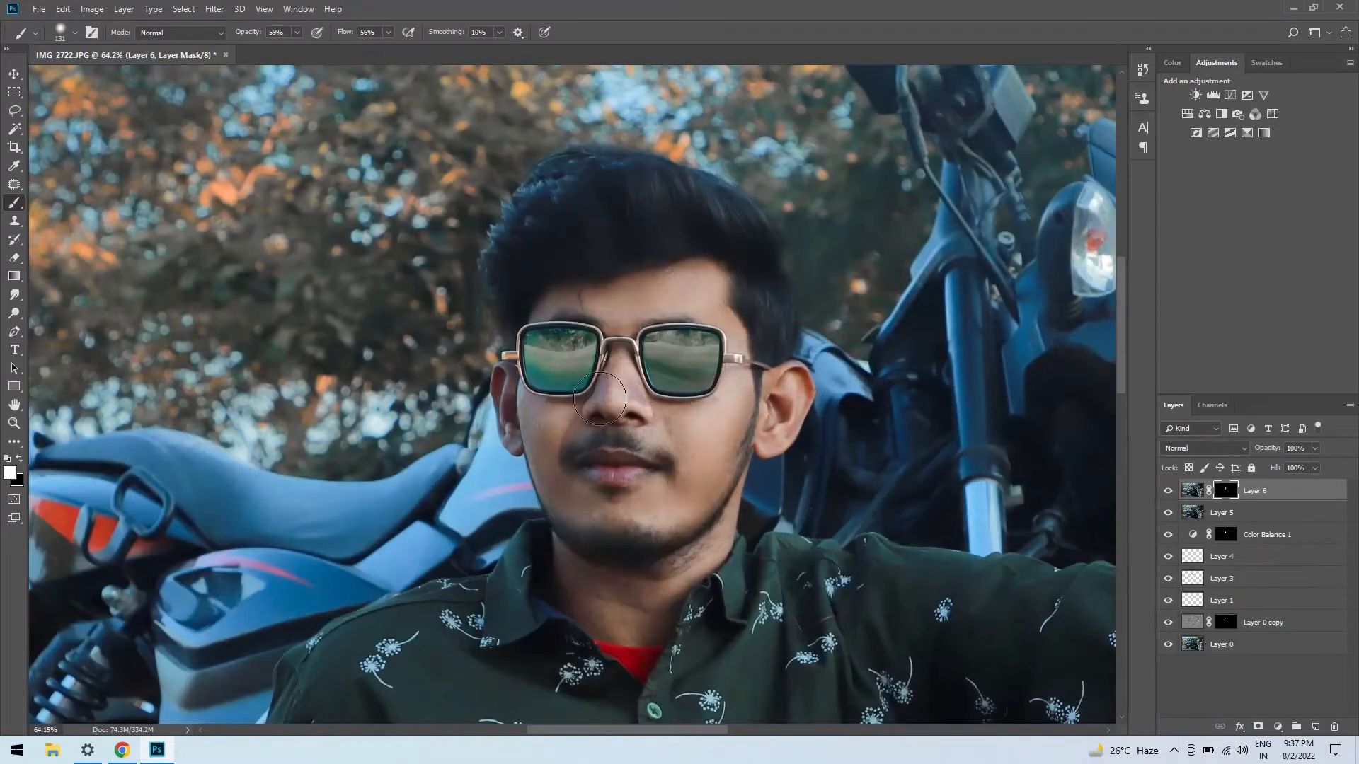
# Step: Reveal the brightened skin on the hand resting over the knee by painting the mask with a larger brush
pyautogui.scroll(-5, 643, 382)
pyautogui.scroll(2, 1005, 304)
pyautogui.press(']')
pyautogui.press(']')
pyautogui.press(']')
pyautogui.moveTo(1009, 311); pyautogui.dragTo(910, 361)
# Step: Reveal the brightened skin on the hand resting on the ground by painting the mask with a smaller brush
pyautogui.scroll(-4, 909, 365)
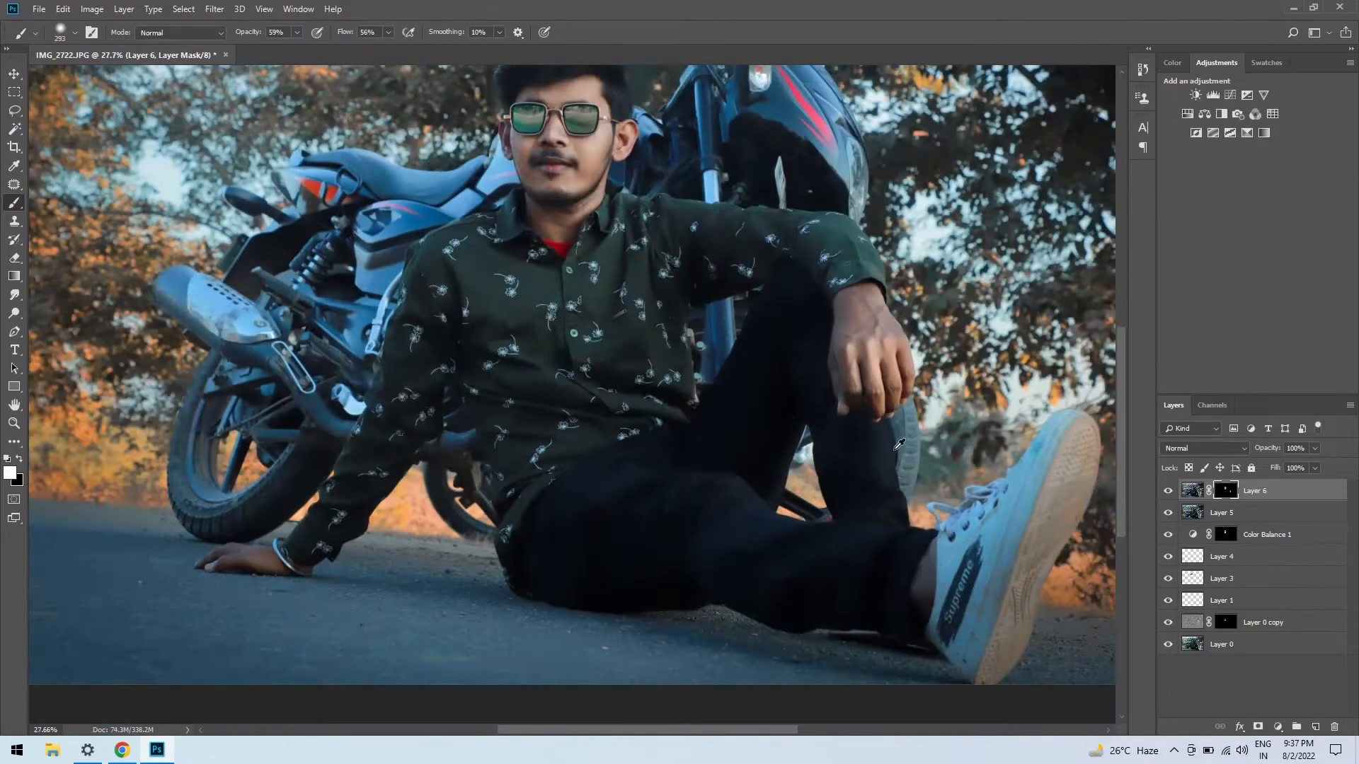
pyautogui.scroll(3, 934, 577)
pyautogui.scroll(-3, 940, 528)
pyautogui.scroll(4, 240, 637)
pyautogui.press('[')
pyautogui.moveTo(240, 635); pyautogui.dragTo(428, 652)
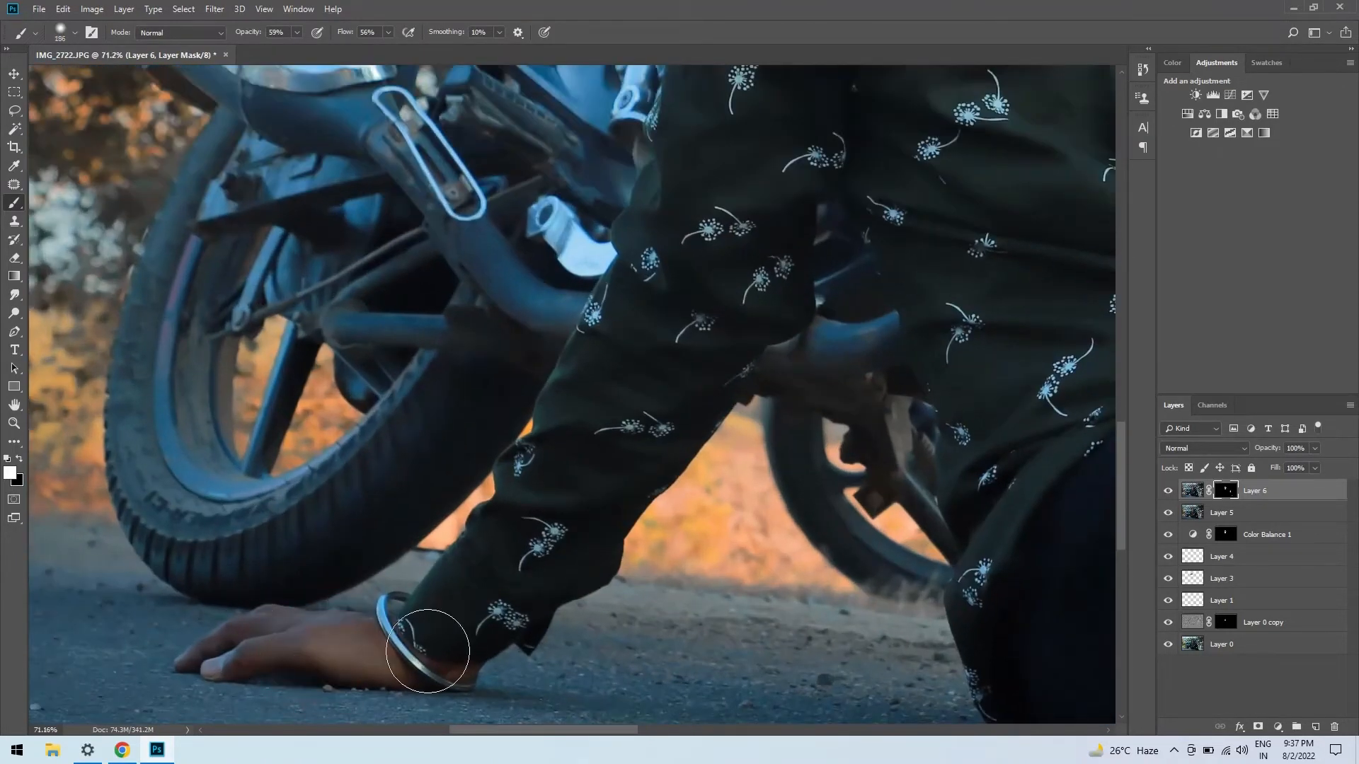
# Step: Compare the face with the masked skin-brightening layer hidden and shown
pyautogui.scroll(-5, 427, 647)
pyautogui.scroll(3, 532, 253)
pyautogui.scroll(3, 536, 246)
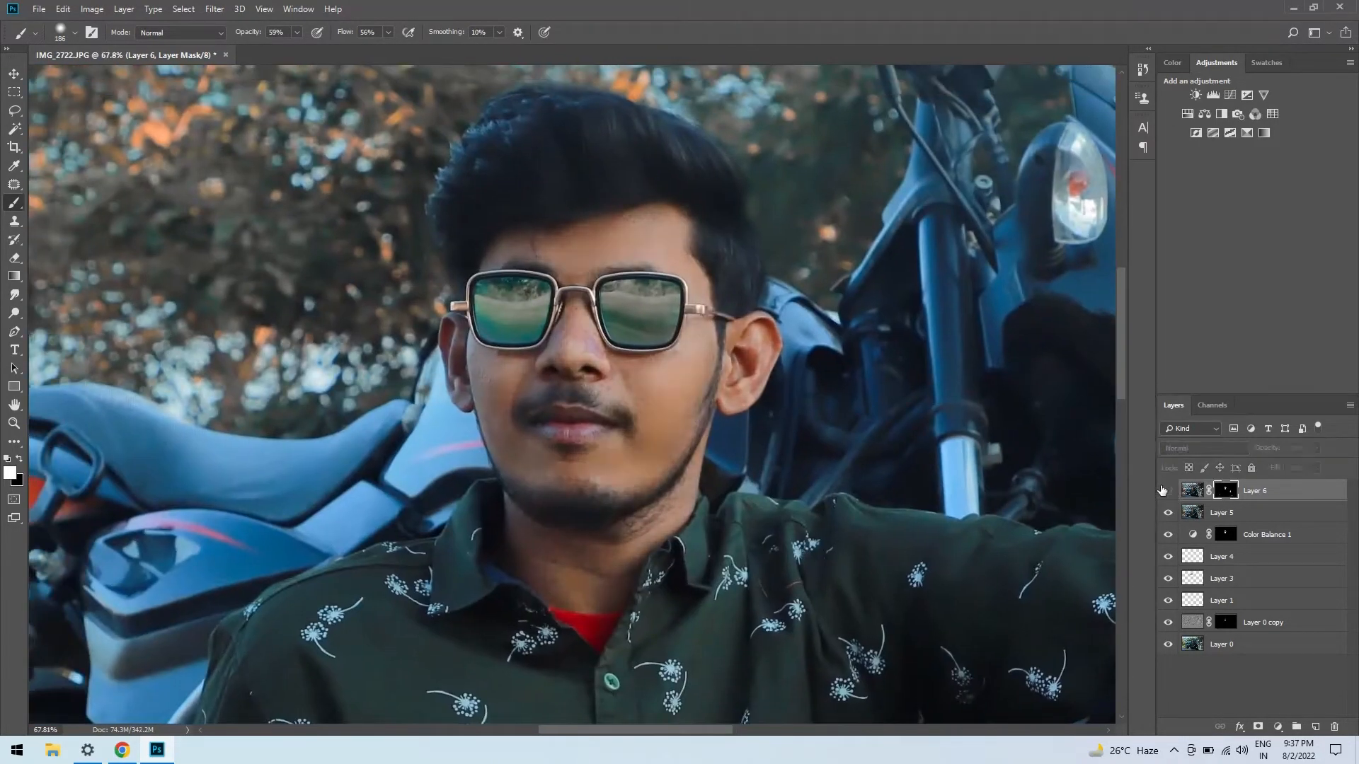
pyautogui.scroll(-1, 616, 404)
pyautogui.scroll(3, 616, 404)
pyautogui.scroll(-1, 616, 404)
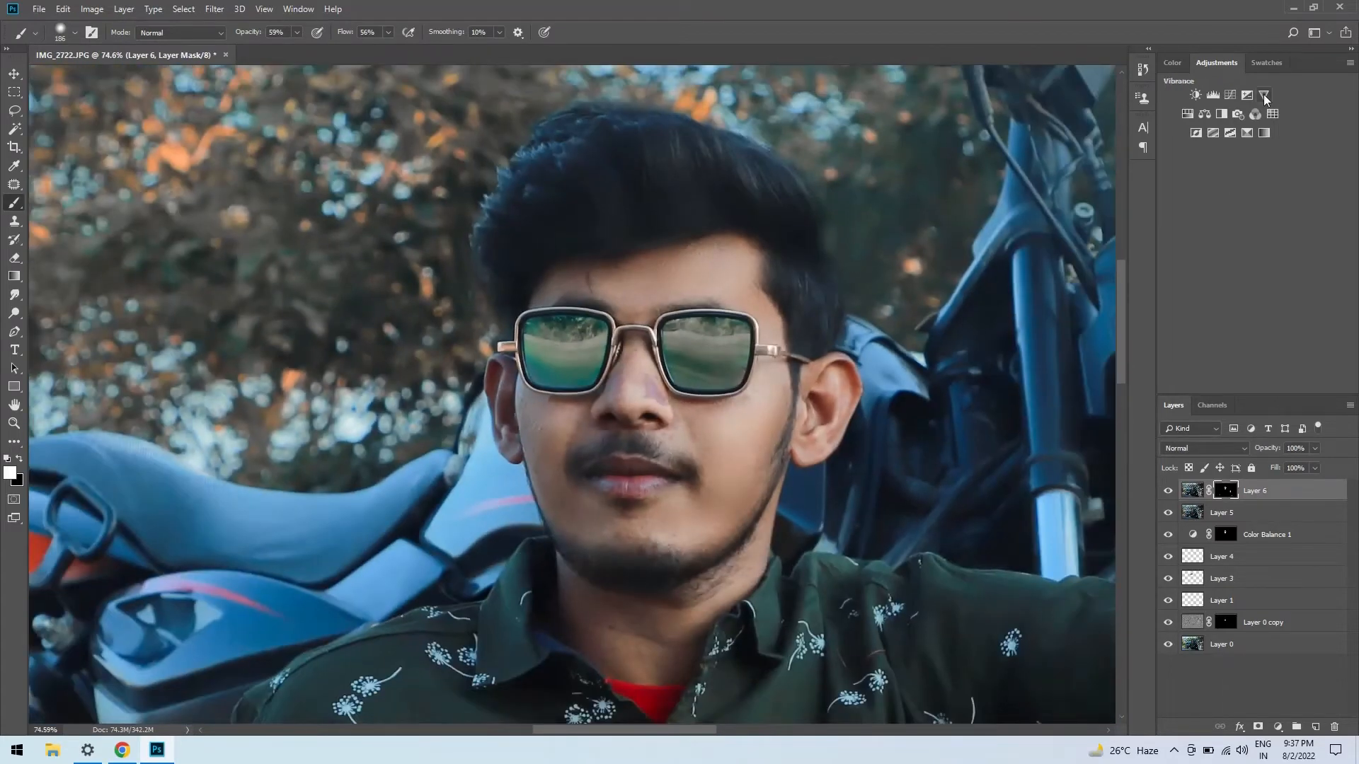
# Step: Add a Vibrance adjustment with vibrance at +100 and saturation at +100
pyautogui.click(1263, 95)
pyautogui.moveTo(965, 186); pyautogui.dragTo(1080, 181)
pyautogui.moveTo(965, 159); pyautogui.dragTo(1061, 157)
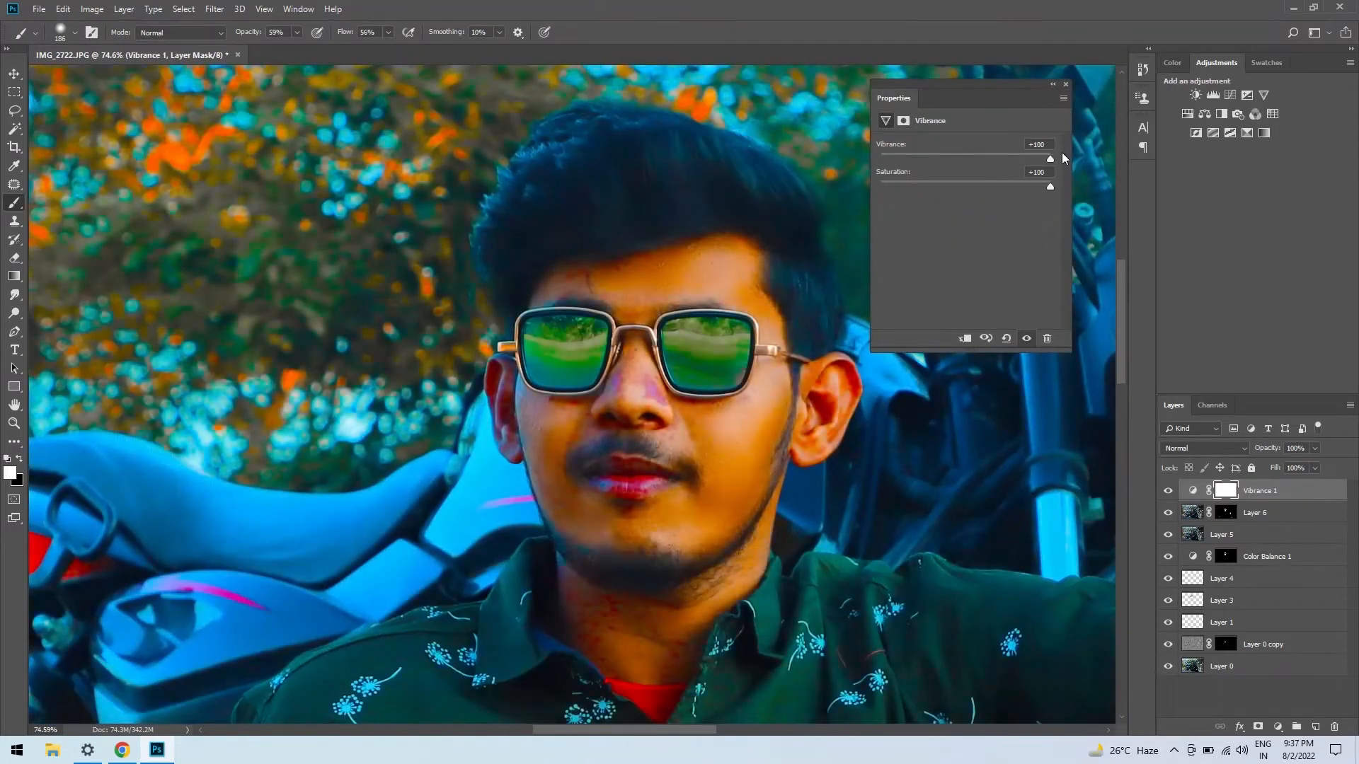
# Step: Invert the Vibrance mask and paint the boosted color onto both sunglass lenses with a smaller brush
pyautogui.click(1066, 85)
pyautogui.hotkey('ctrl', 'i')
pyautogui.scroll(4, 592, 340)
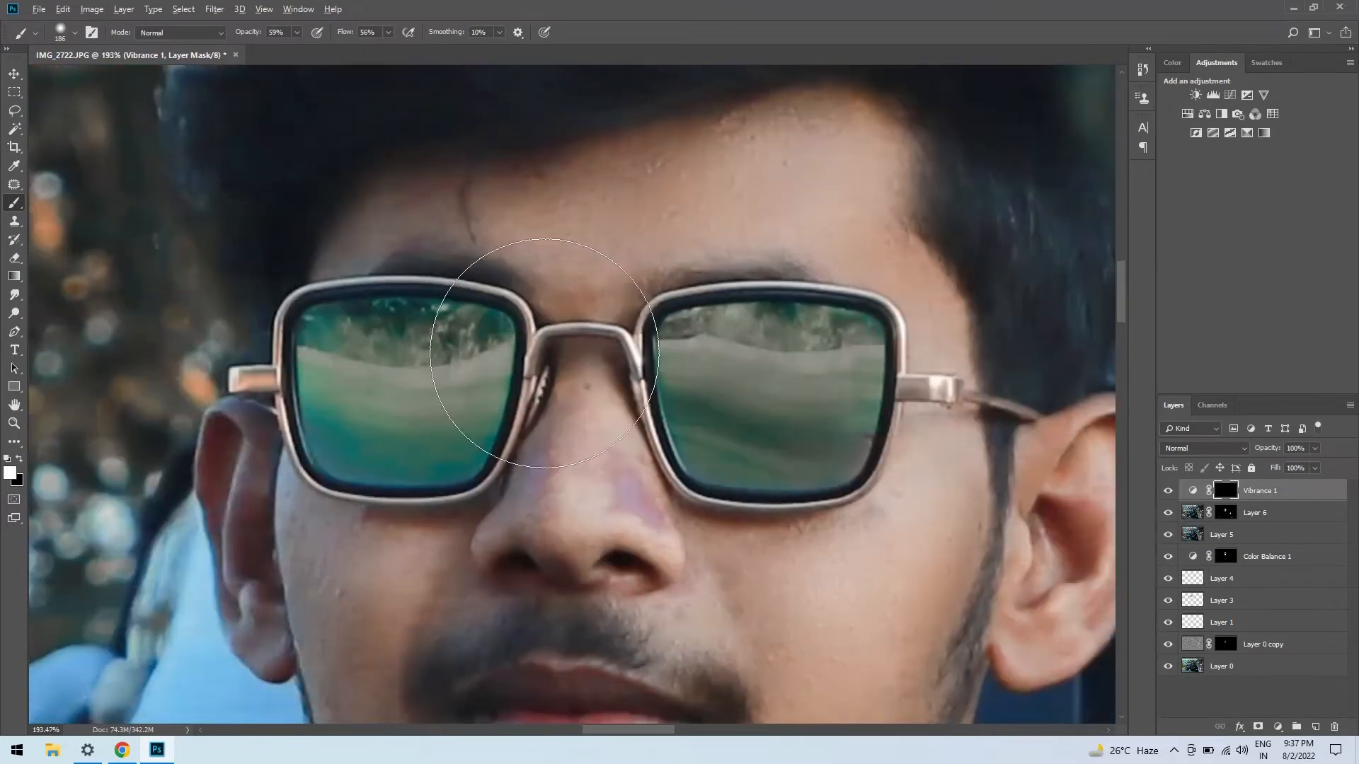
pyautogui.press('[')
pyautogui.press('[')
pyautogui.press('[')
pyautogui.press('[')
pyautogui.press('[')
pyautogui.press('[')
pyautogui.moveTo(382, 340)
pyautogui.mouseDown()
pyautogui.moveTo(602, 301)
pyautogui.moveTo(504, 347)
pyautogui.moveTo(348, 501)
pyautogui.moveTo(577, 448)
pyautogui.moveTo(595, 497)
pyautogui.mouseUp()
pyautogui.moveTo(765, 388); pyautogui.dragTo(339, 389)
pyautogui.moveTo(502, 363)
pyautogui.mouseDown()
pyautogui.moveTo(500, 322)
pyautogui.moveTo(778, 307)
pyautogui.moveTo(522, 358)
pyautogui.moveTo(691, 523)
pyautogui.mouseUp()
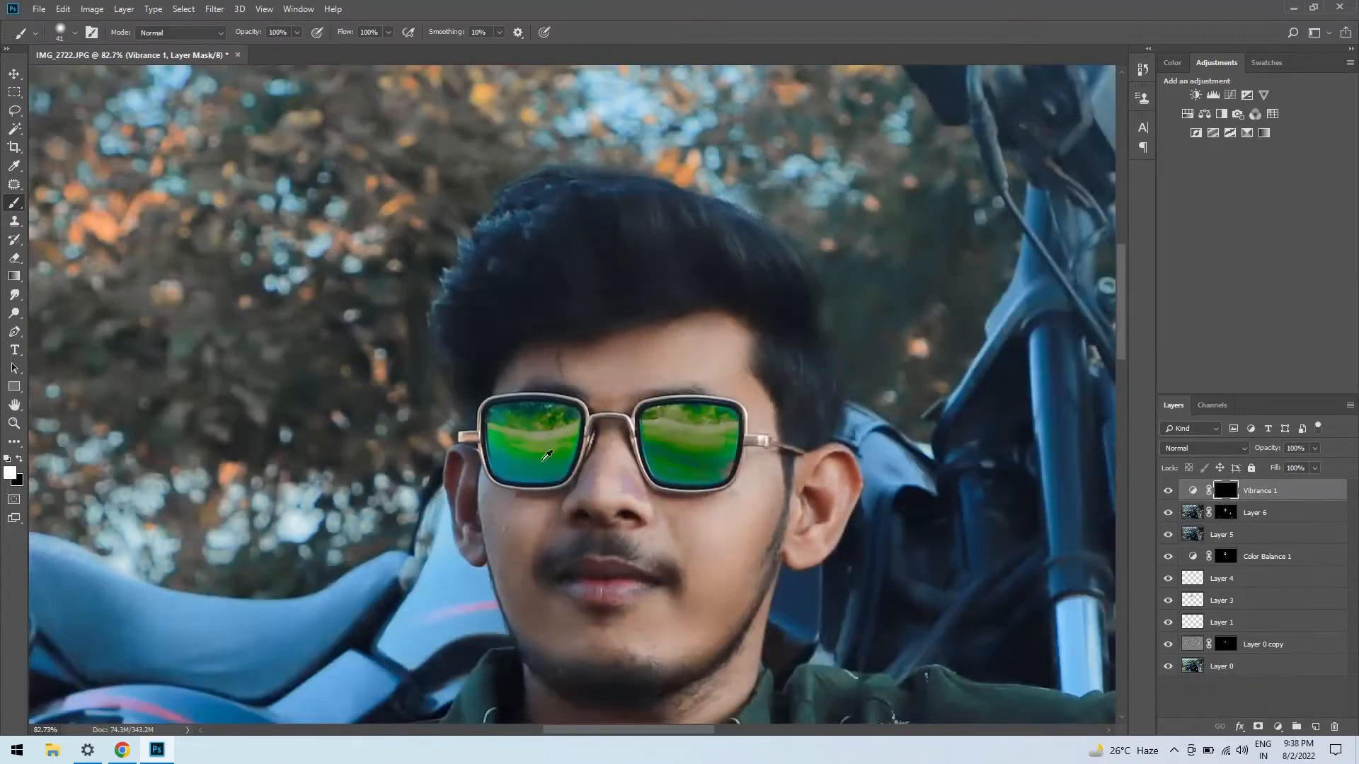
# Step: Erase Layer 5 over both sunglass lenses with the Eraser to intensify their green color
pyautogui.scroll(5, 603, 399)
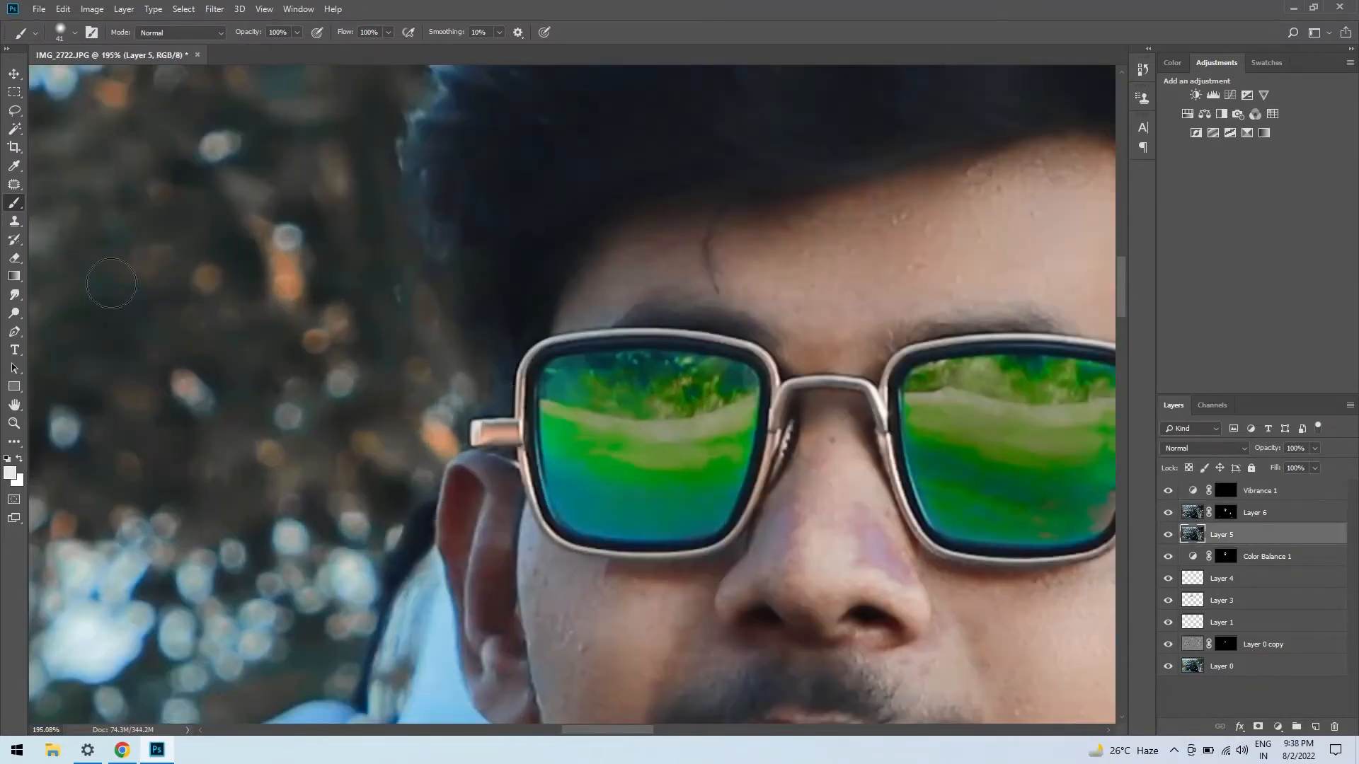
pyautogui.press('e')
pyautogui.scroll(3, 697, 431)
pyautogui.scroll(-4, 453, 440)
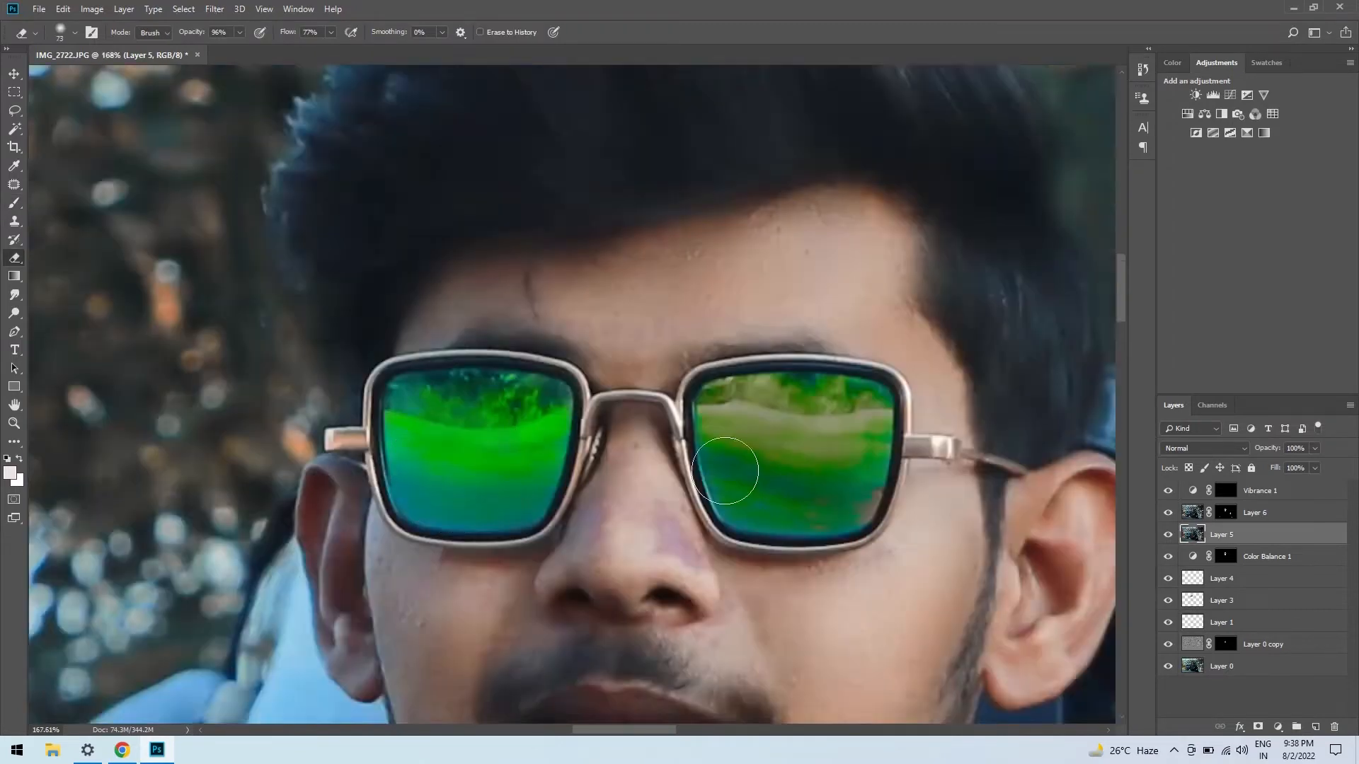
pyautogui.scroll(3, 840, 467)
pyautogui.moveTo(665, 385)
pyautogui.mouseDown()
pyautogui.moveTo(868, 379)
pyautogui.moveTo(871, 493)
pyautogui.mouseUp()
# Step: Compare the edited portrait with the original photo by isolating Layer 0 and restoring the other layers
pyautogui.scroll(-8, 694, 444)
pyautogui.scroll(3, 723, 450)
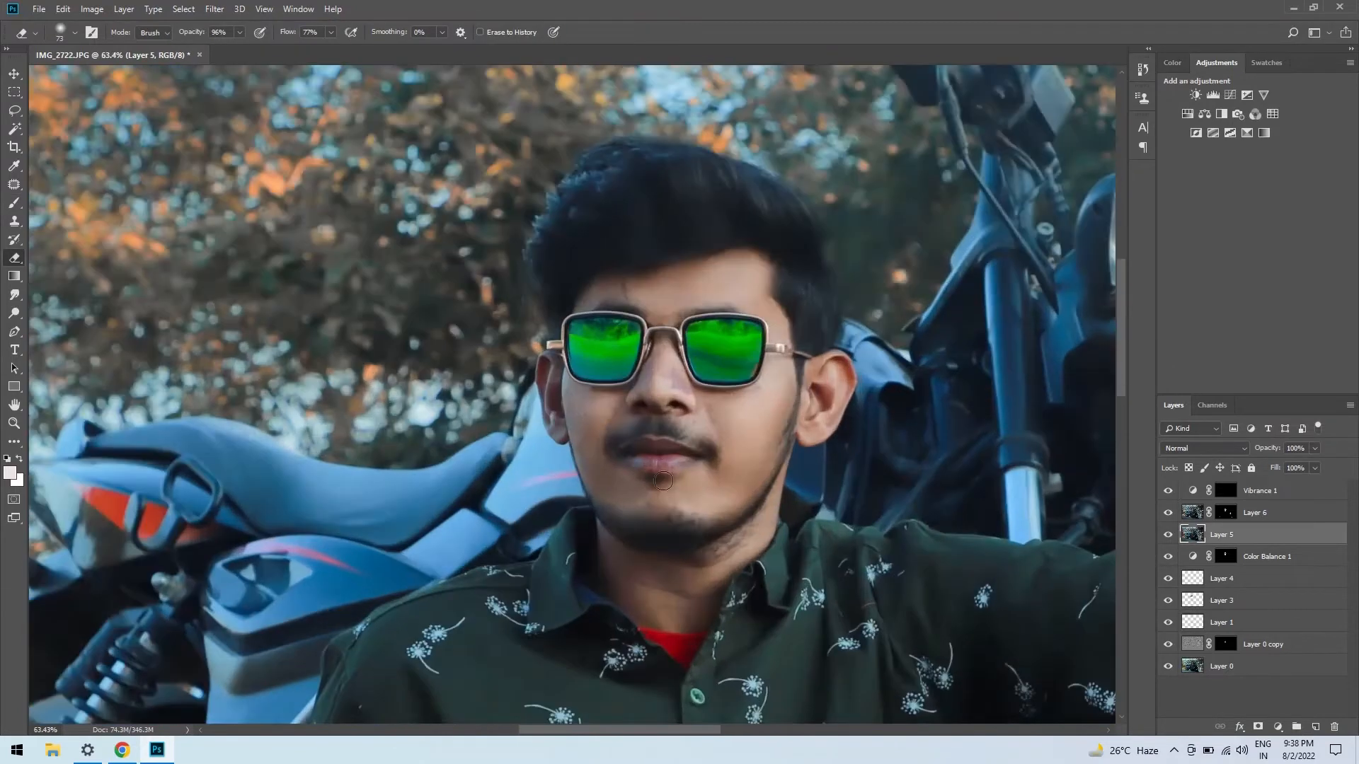
pyautogui.keyDown('alt'); pyautogui.click(1167, 667); pyautogui.keyUp('alt')
pyautogui.keyDown('alt'); pyautogui.click(1167, 668); pyautogui.keyUp('alt')
pyautogui.scroll(3, 691, 502)
# Step: Add a Levels adjustment above the Vibrance layer, strongly brighten its midtones, and invert its mask
pyautogui.click(1265, 493)
pyautogui.click(1213, 95)
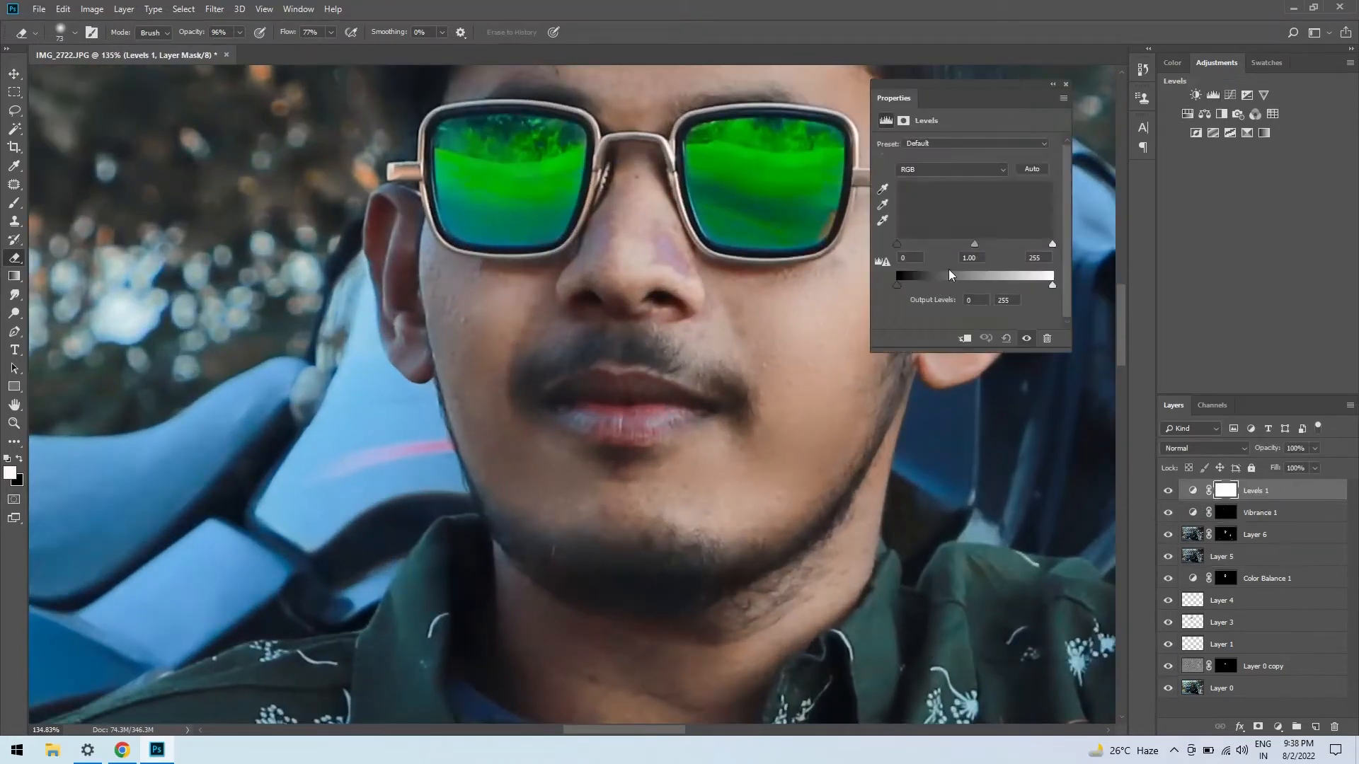
pyautogui.moveTo(975, 244); pyautogui.dragTo(902, 244)
pyautogui.click(1065, 84)
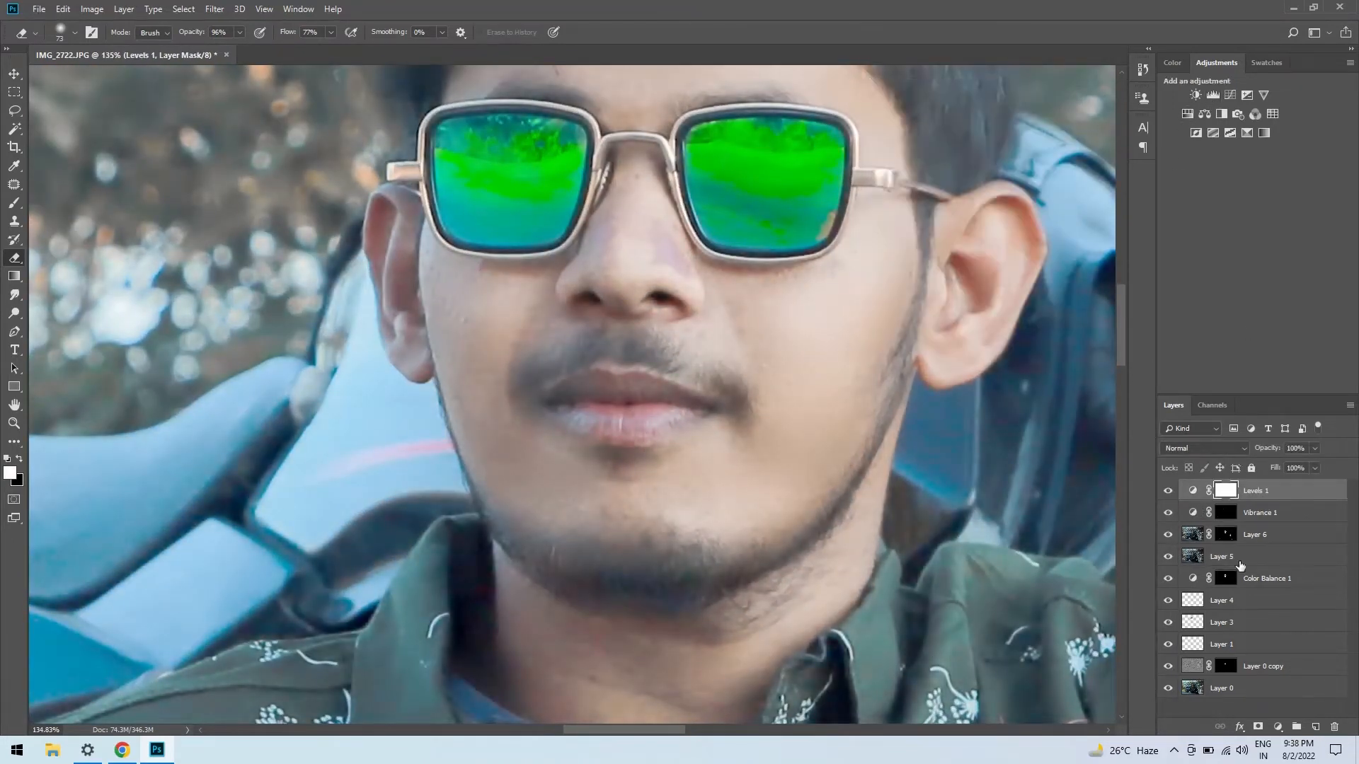
pyautogui.hotkey('ctrl', 'i')
# Step: Lighten the upper lip by painting the Levels mask with white at 25% opacity and 76% flow
pyautogui.click(14, 203)
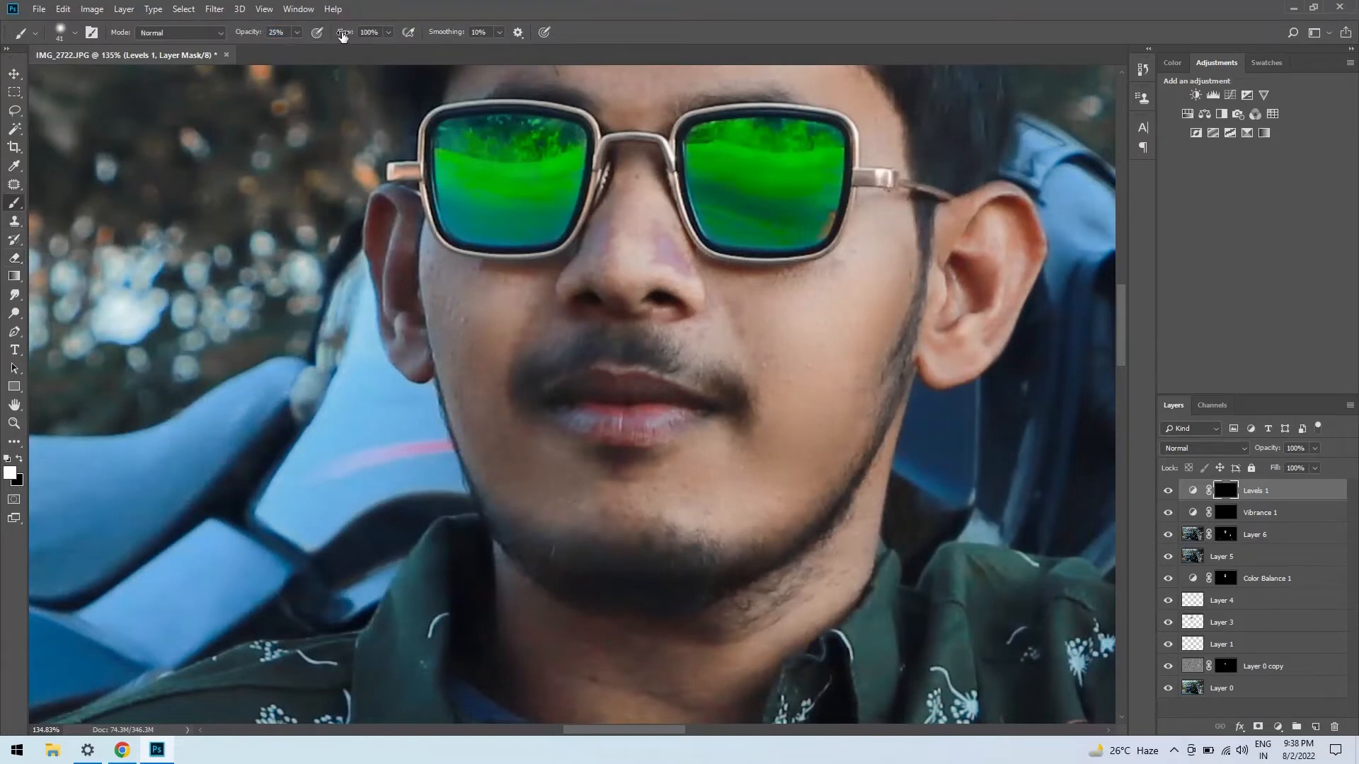
pyautogui.moveTo(342, 37); pyautogui.dragTo(325, 37)
pyautogui.scroll(5, 570, 403)
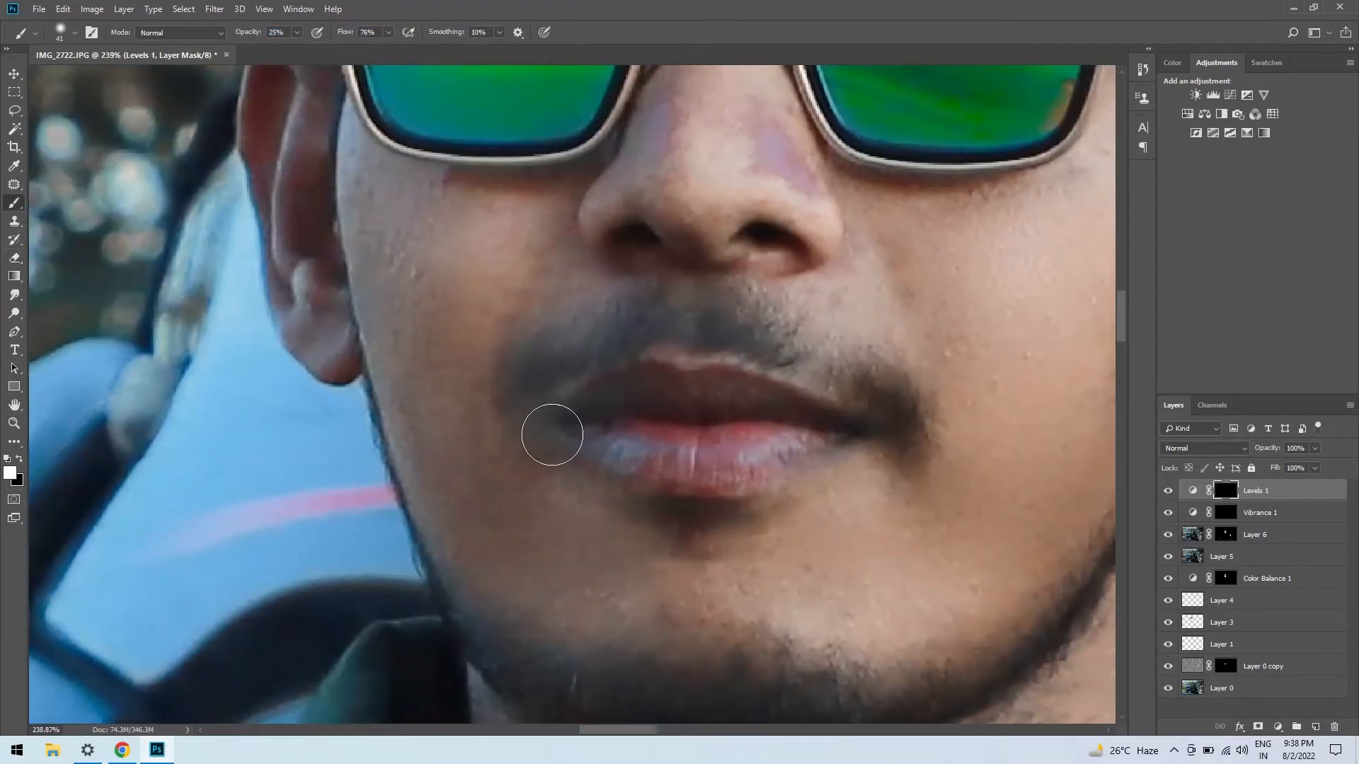
pyautogui.moveTo(602, 395)
pyautogui.mouseDown()
pyautogui.moveTo(849, 425)
pyautogui.moveTo(686, 458)
pyautogui.moveTo(886, 434)
pyautogui.mouseUp()
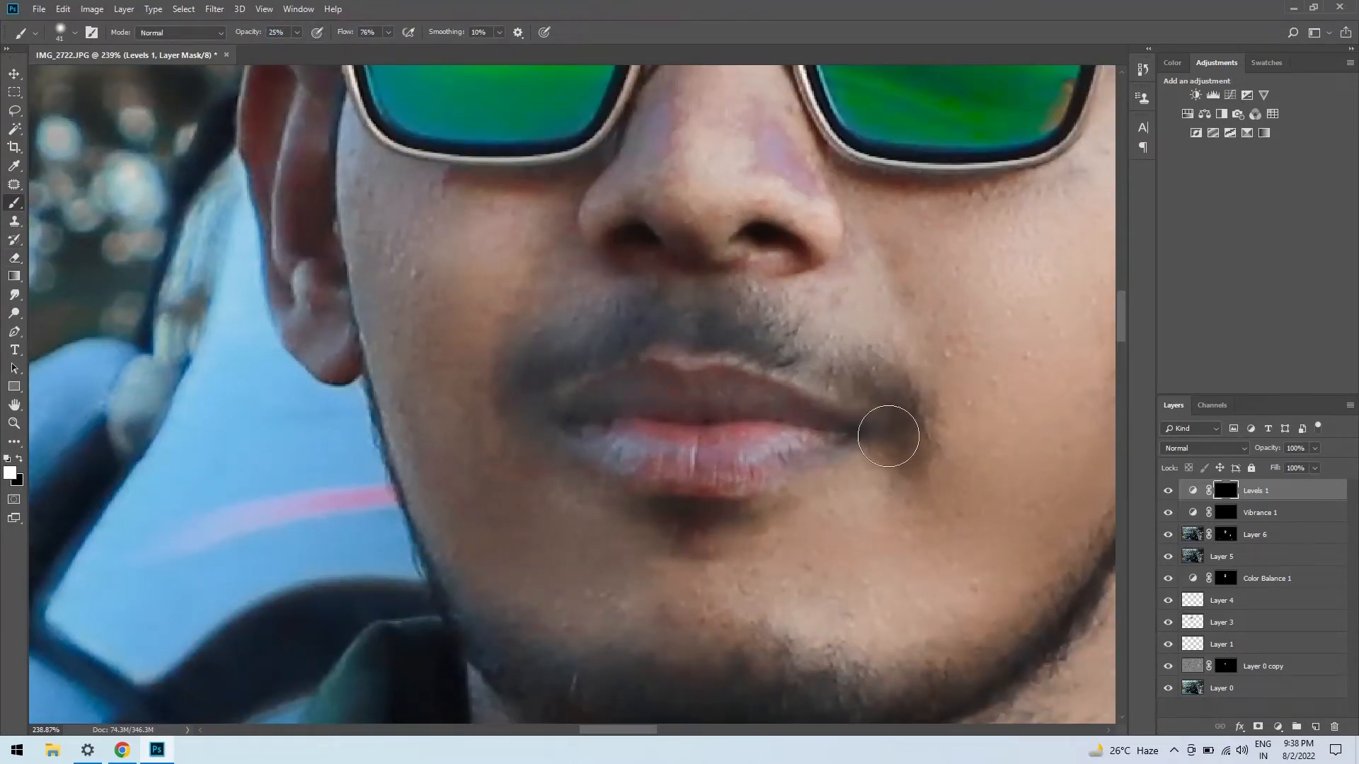
# Step: Lighten the shadowed neck beneath the chin by painting the Levels mask with a larger brush
pyautogui.scroll(-10, 539, 427)
pyautogui.scroll(4, 539, 426)
pyautogui.scroll(-4, 606, 424)
pyautogui.scroll(6, 587, 446)
pyautogui.keyDown('alt'); pyautogui.rightClick(658, 443); pyautogui.keyUp('alt')
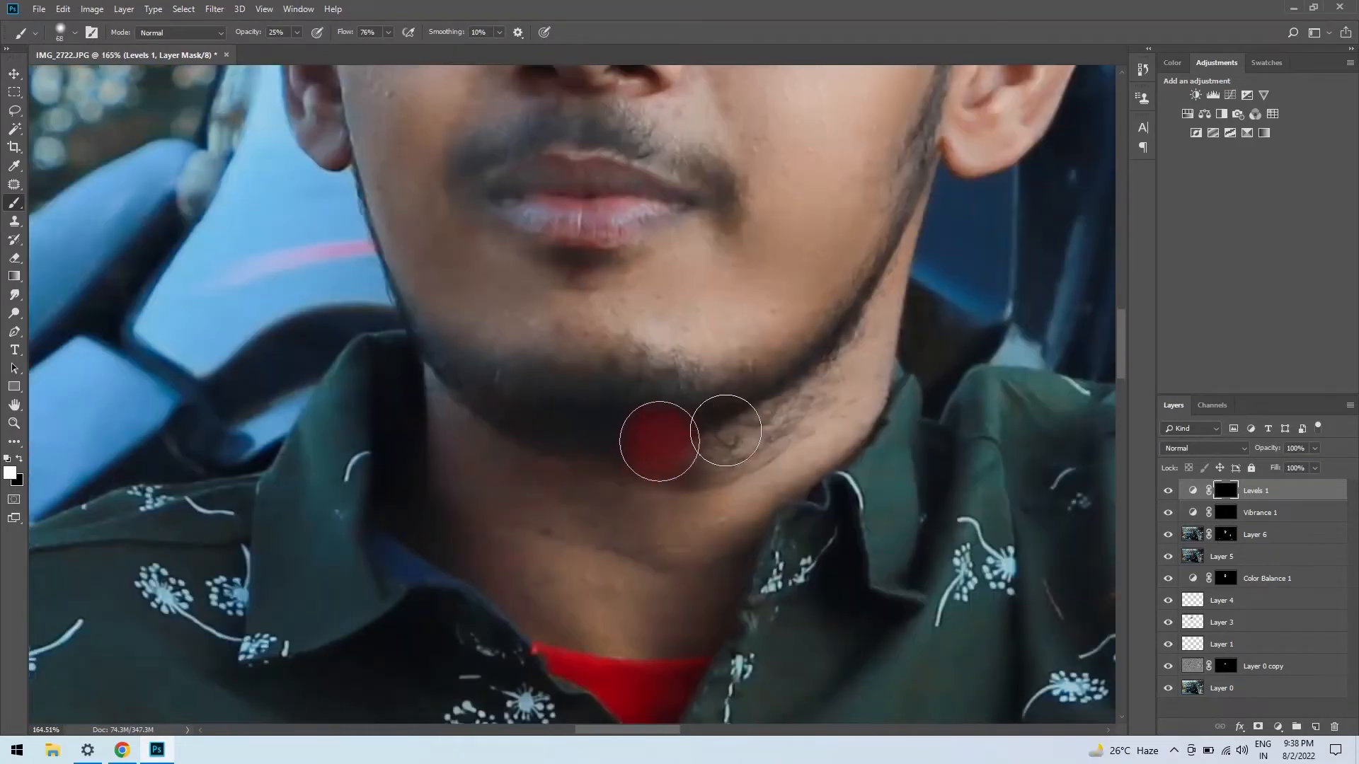
pyautogui.moveTo(688, 431)
pyautogui.mouseDown()
pyautogui.moveTo(460, 383)
pyautogui.moveTo(458, 455)
pyautogui.moveTo(634, 630)
pyautogui.moveTo(819, 531)
pyautogui.mouseUp()
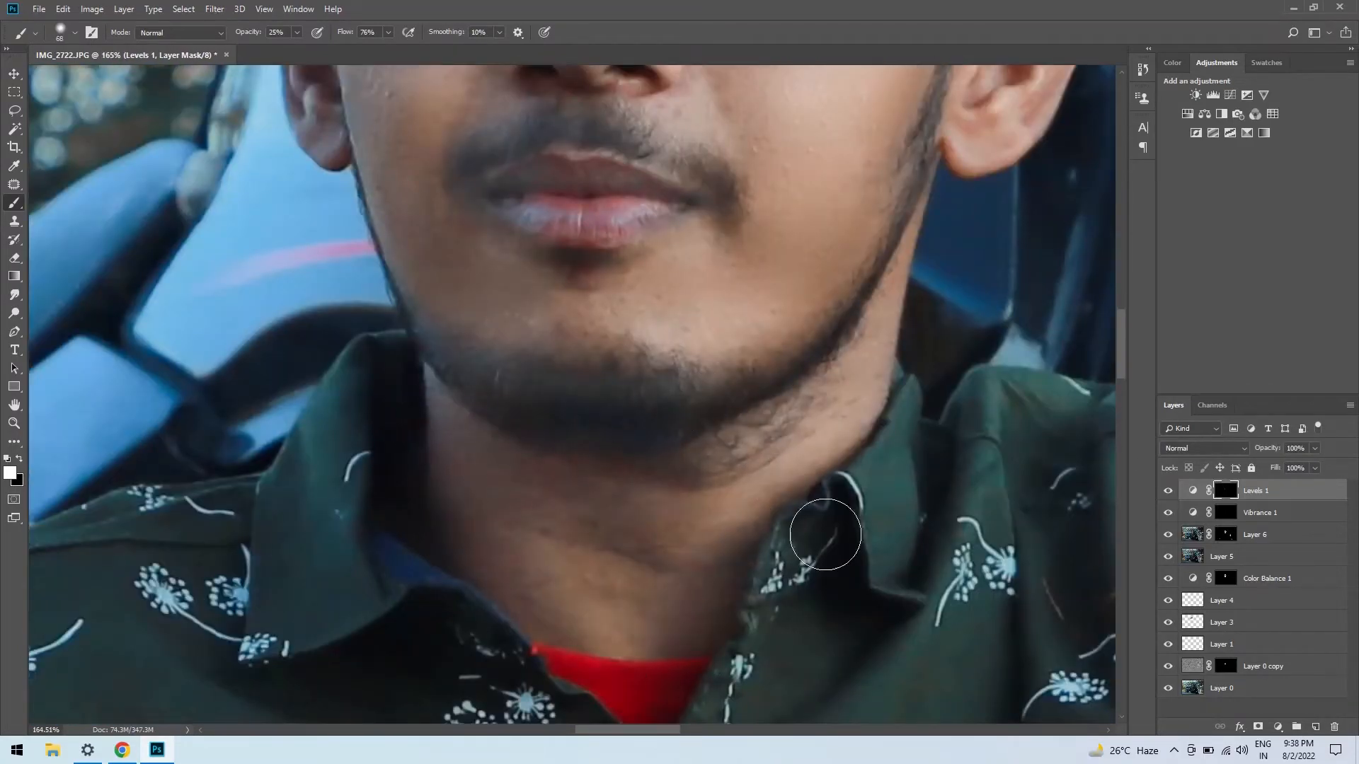
pyautogui.scroll(-6, 765, 417)
pyautogui.scroll(3, 733, 460)
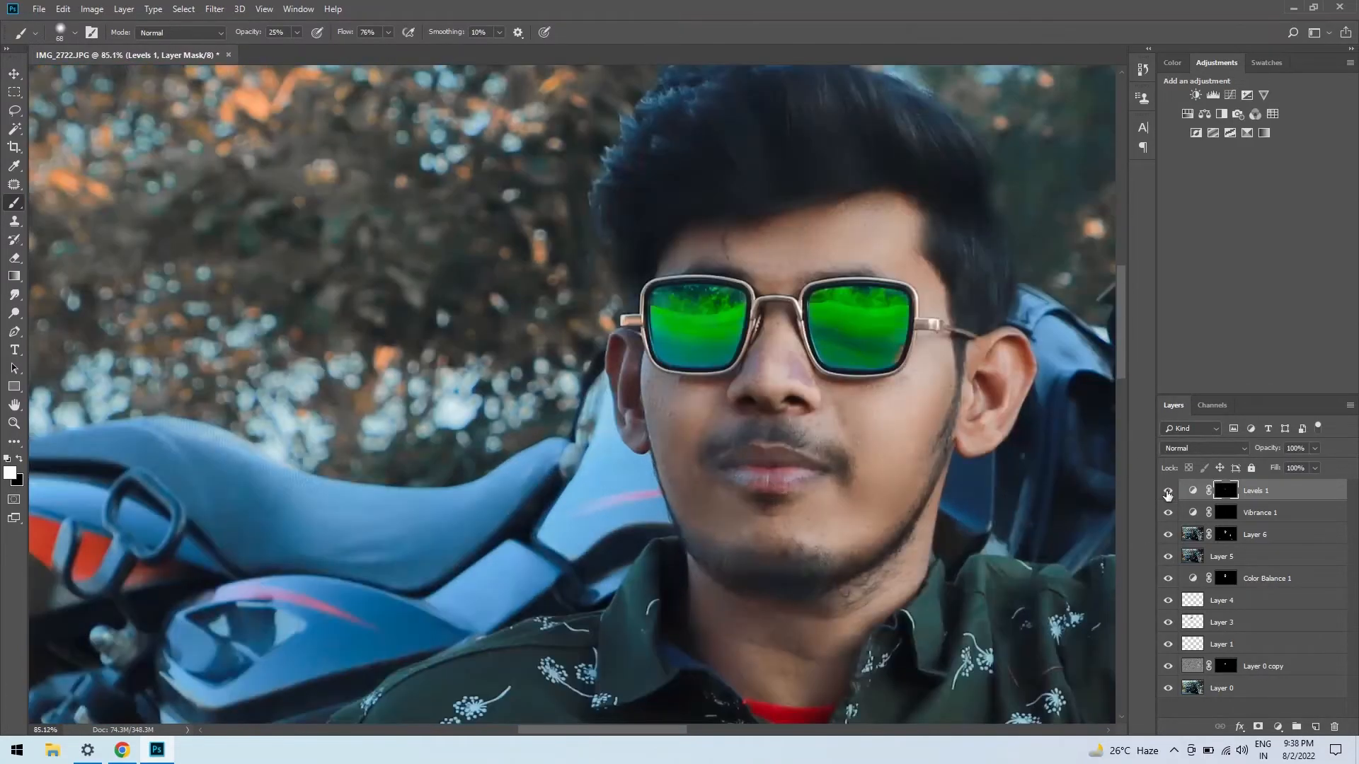
# Step: Set up a smaller black brush at 47% flow for refining the Levels mask around the mouth
pyautogui.click(19, 459)
pyautogui.scroll(5, 743, 476)
pyautogui.keyDown('alt'); pyautogui.rightClick(804, 406); pyautogui.keyUp('alt')
pyautogui.moveTo(348, 32); pyautogui.dragTo(328, 33)
pyautogui.scroll(2, 899, 403)
pyautogui.scroll(-3, 557, 443)
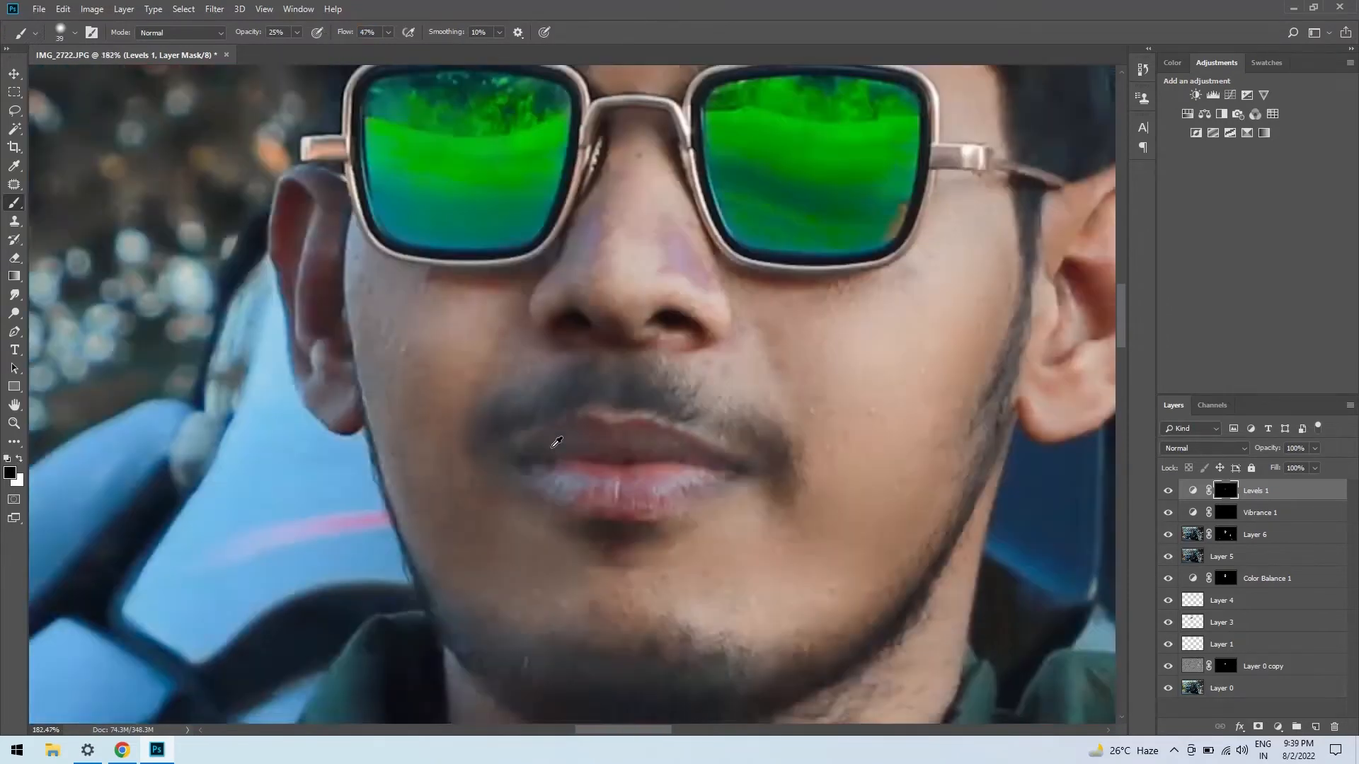
pyautogui.scroll(3, 868, 437)
pyautogui.scroll(2, 871, 443)
# Step: Add a new layer and fill the sparse patch of the moustache above the lip with the Clone Stamp
pyautogui.click(1315, 727)
pyautogui.click(14, 222)
pyautogui.keyDown('alt'); pyautogui.click(598, 400); pyautogui.keyUp('alt')
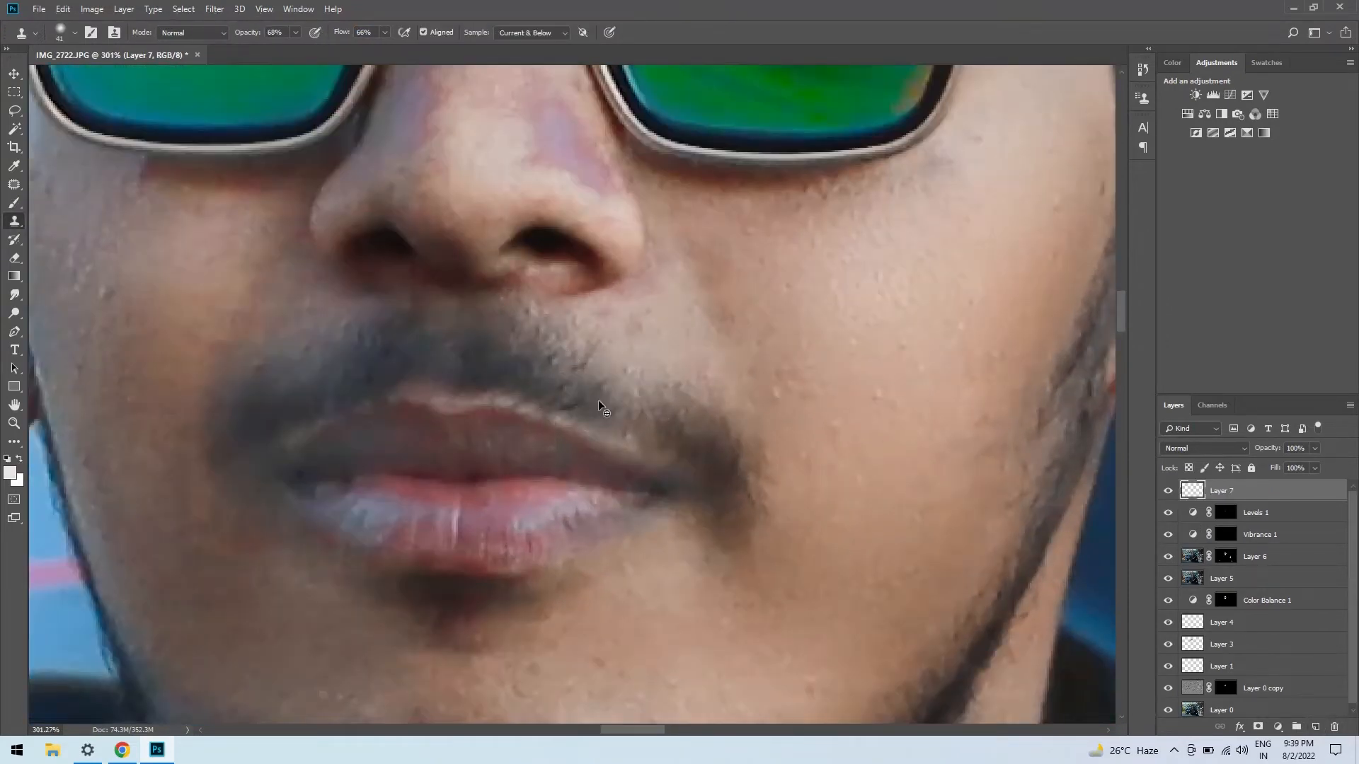
pyautogui.moveTo(601, 403); pyautogui.dragTo(697, 439)
pyautogui.scroll(-5, 616, 432)
pyautogui.scroll(4, 602, 410)
pyautogui.keyDown('alt'); pyautogui.rightClick(651, 412); pyautogui.keyUp('alt')
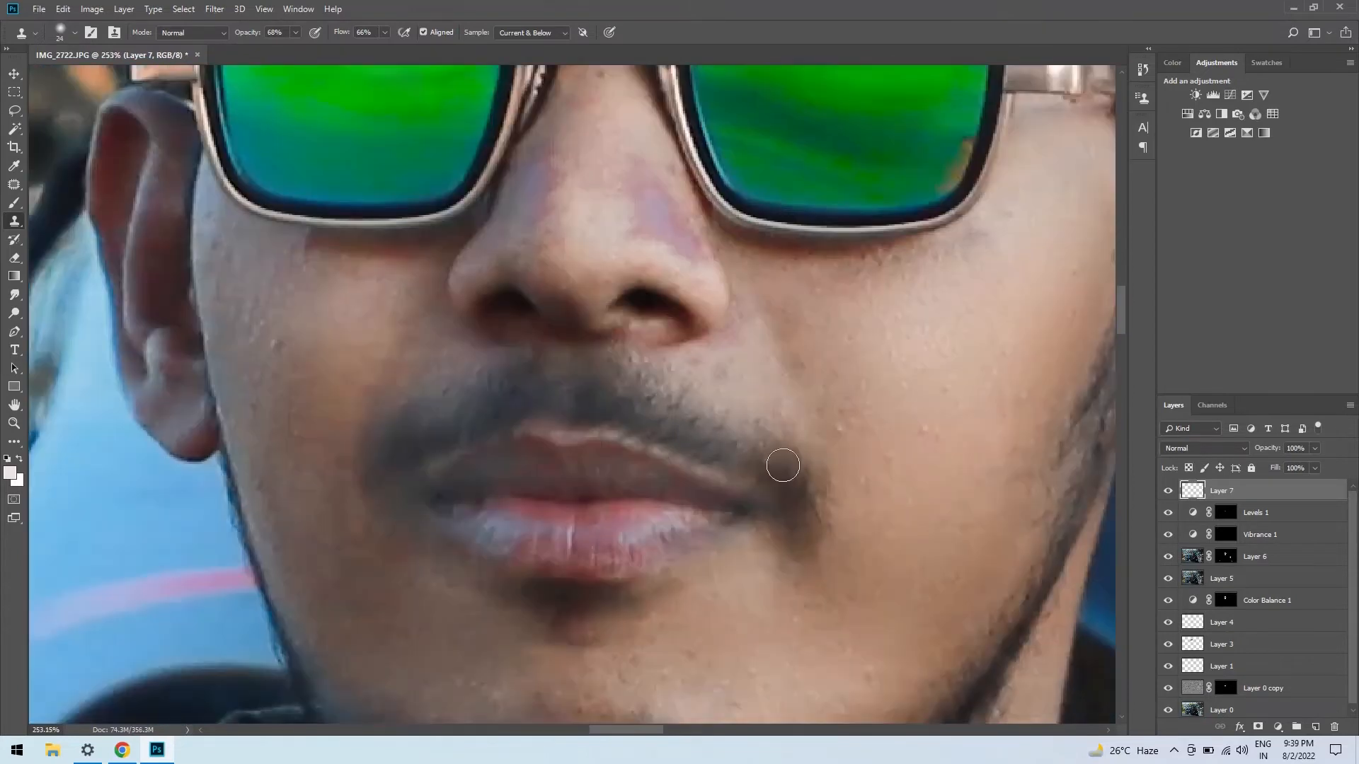
pyautogui.scroll(-5, 721, 453)
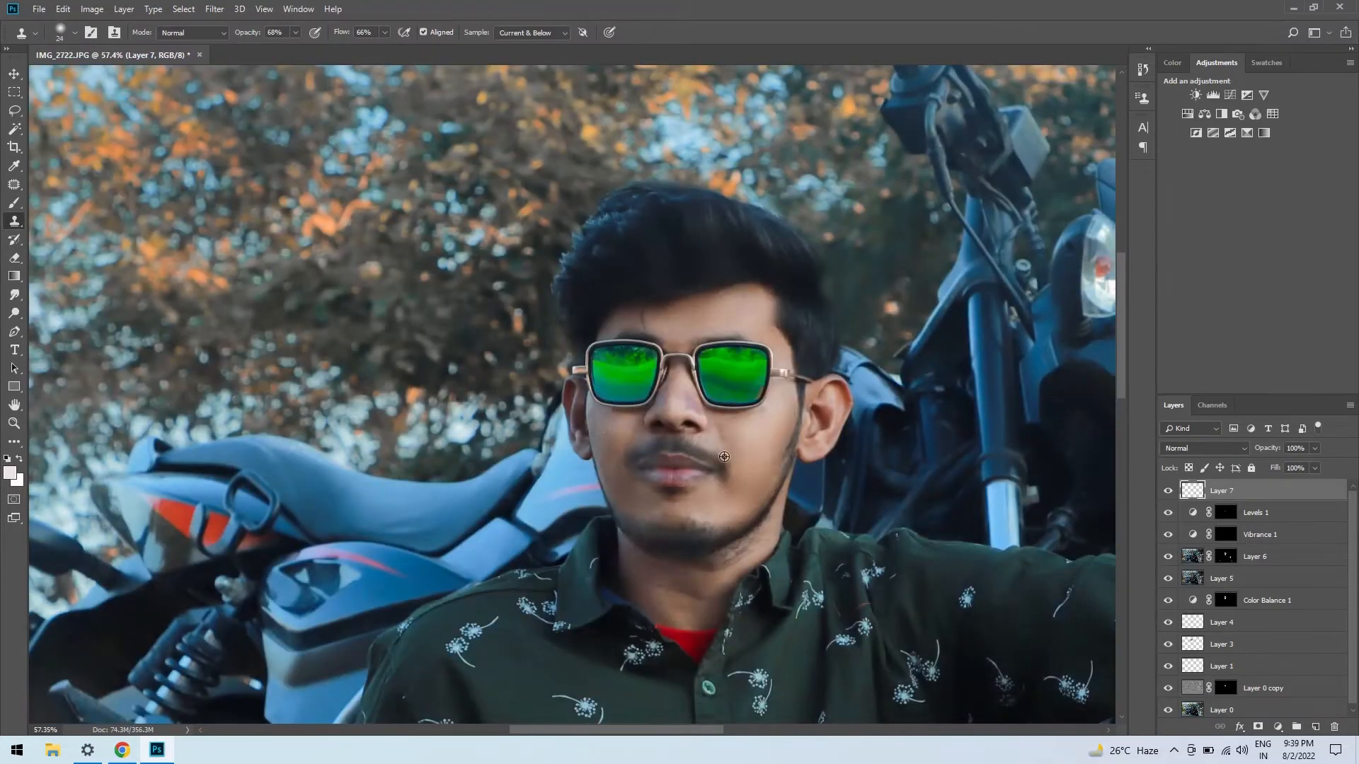
# Step: Lighten the fingers of the hand resting over the knee by painting the Levels 1 mask with white
pyautogui.scroll(-5, 724, 456)
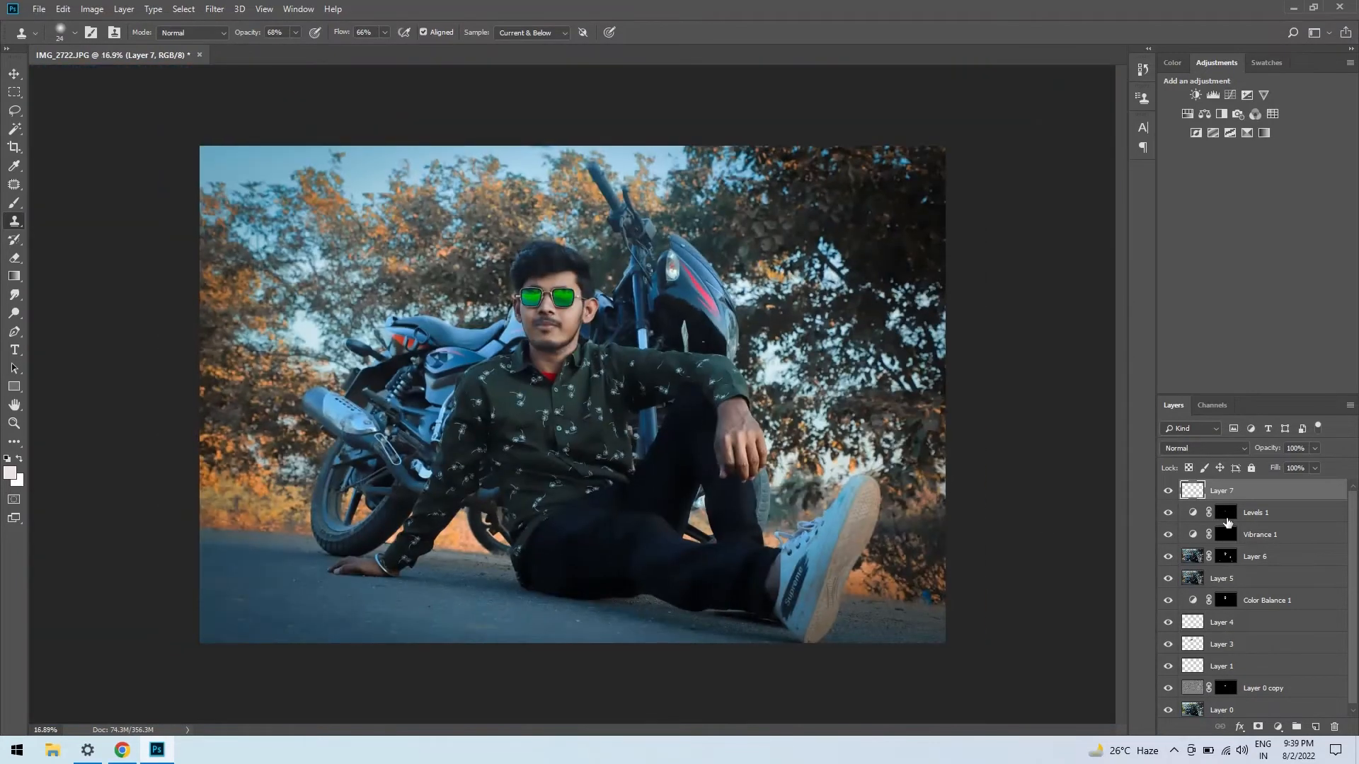
pyautogui.click(1227, 515)
pyautogui.press('b')
pyautogui.press('x')
pyautogui.scroll(8, 729, 445)
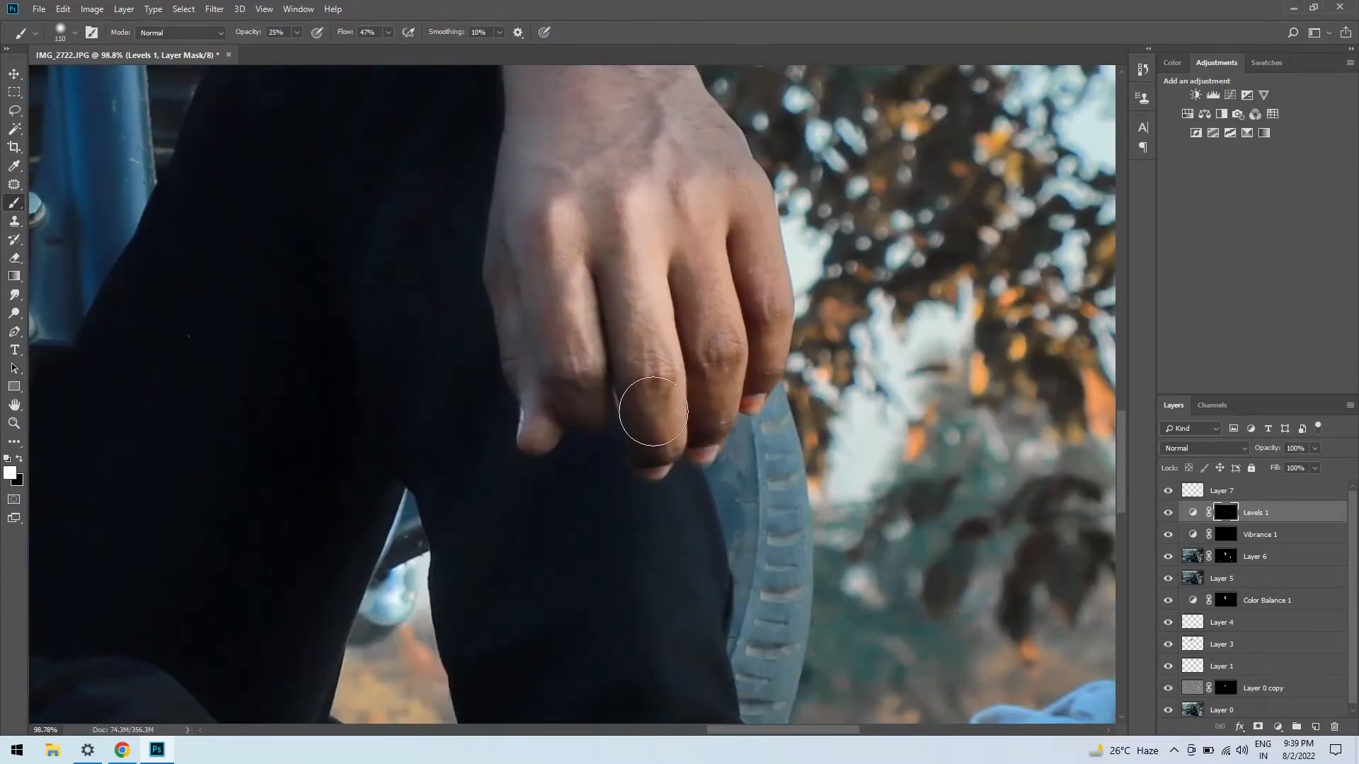
pyautogui.moveTo(653, 411); pyautogui.dragTo(701, 361)
pyautogui.scroll(-6, 711, 368)
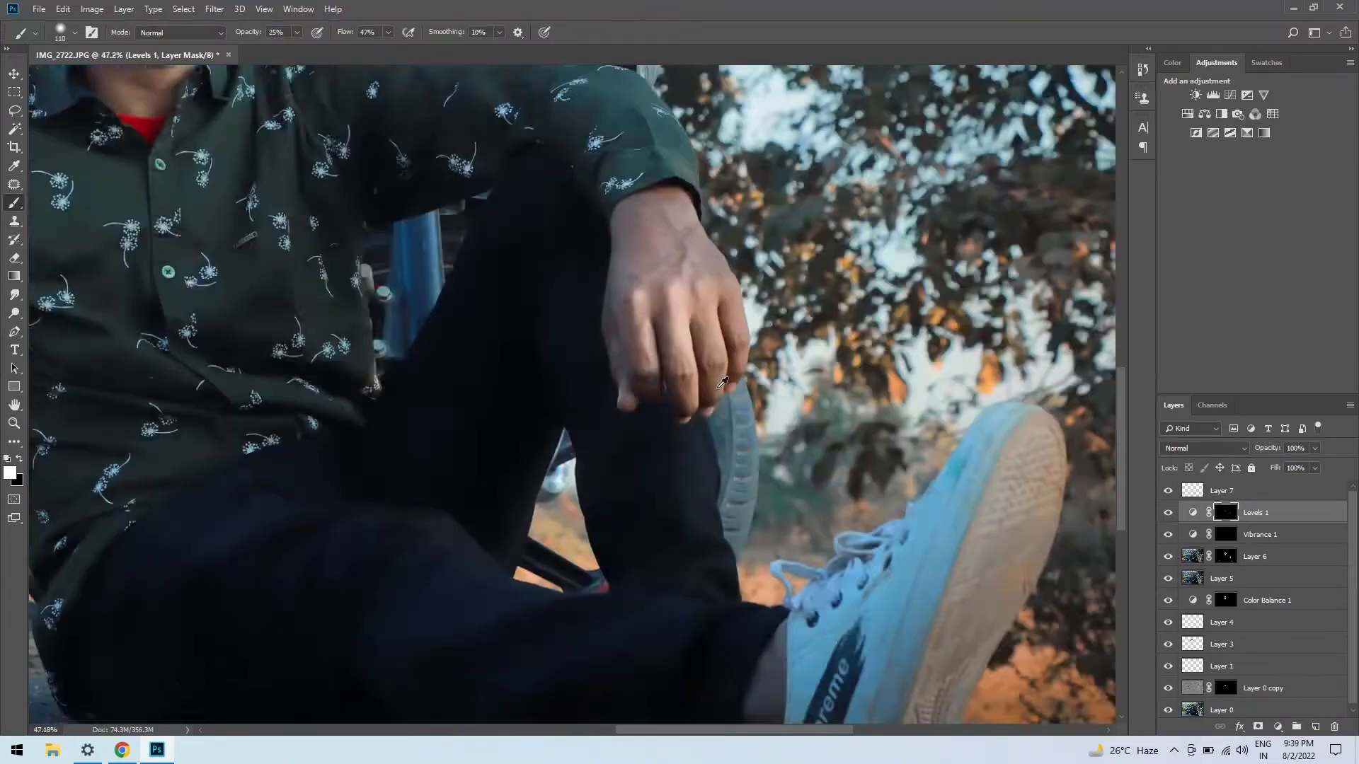
# Step: Lighten the hand resting on the ground by painting the Levels 1 mask with white
pyautogui.scroll(8, 461, 419)
pyautogui.moveTo(405, 386)
pyautogui.mouseDown()
pyautogui.moveTo(613, 389)
pyautogui.moveTo(447, 368)
pyautogui.mouseUp()
pyautogui.scroll(-4, 320, 370)
pyautogui.scroll(-8, 320, 369)
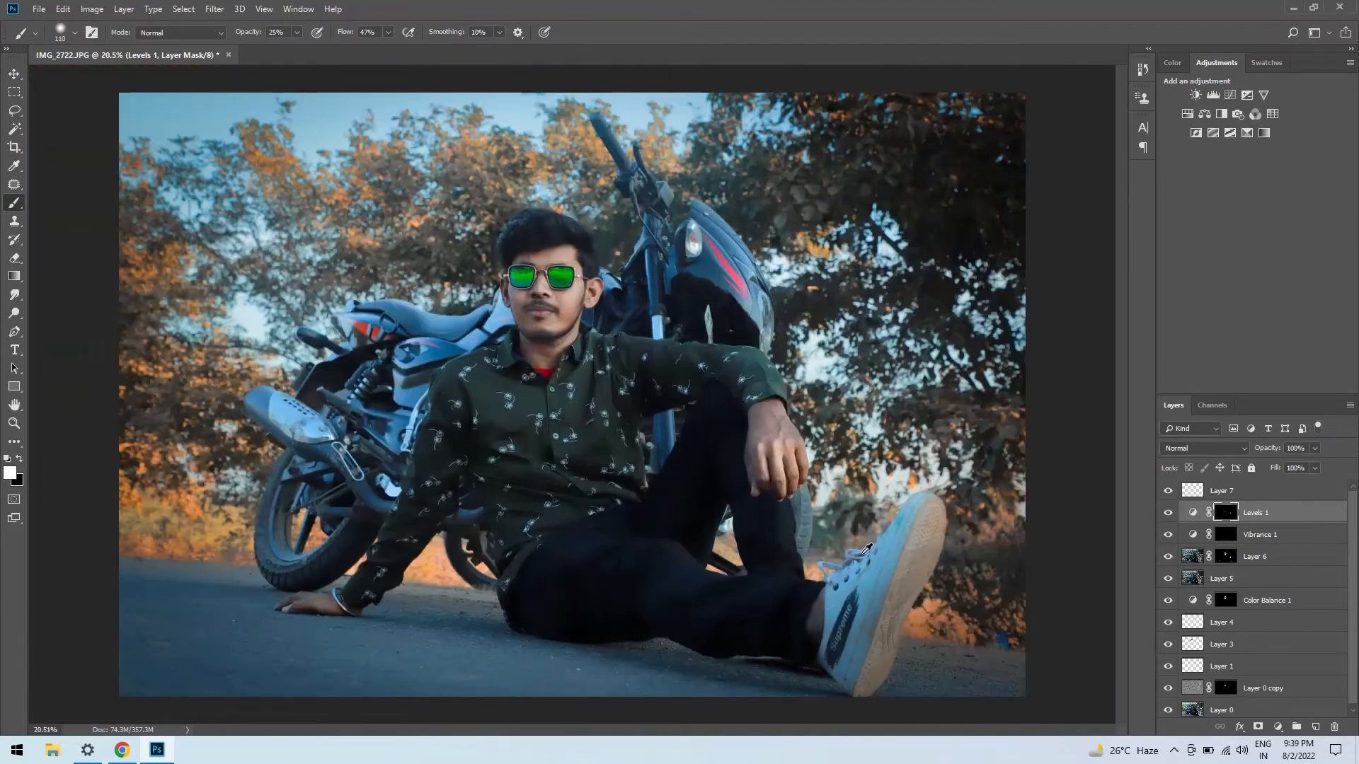
pyautogui.scroll(6, 851, 579)
pyautogui.scroll(-7, 764, 604)
pyautogui.scroll(1, 442, 561)
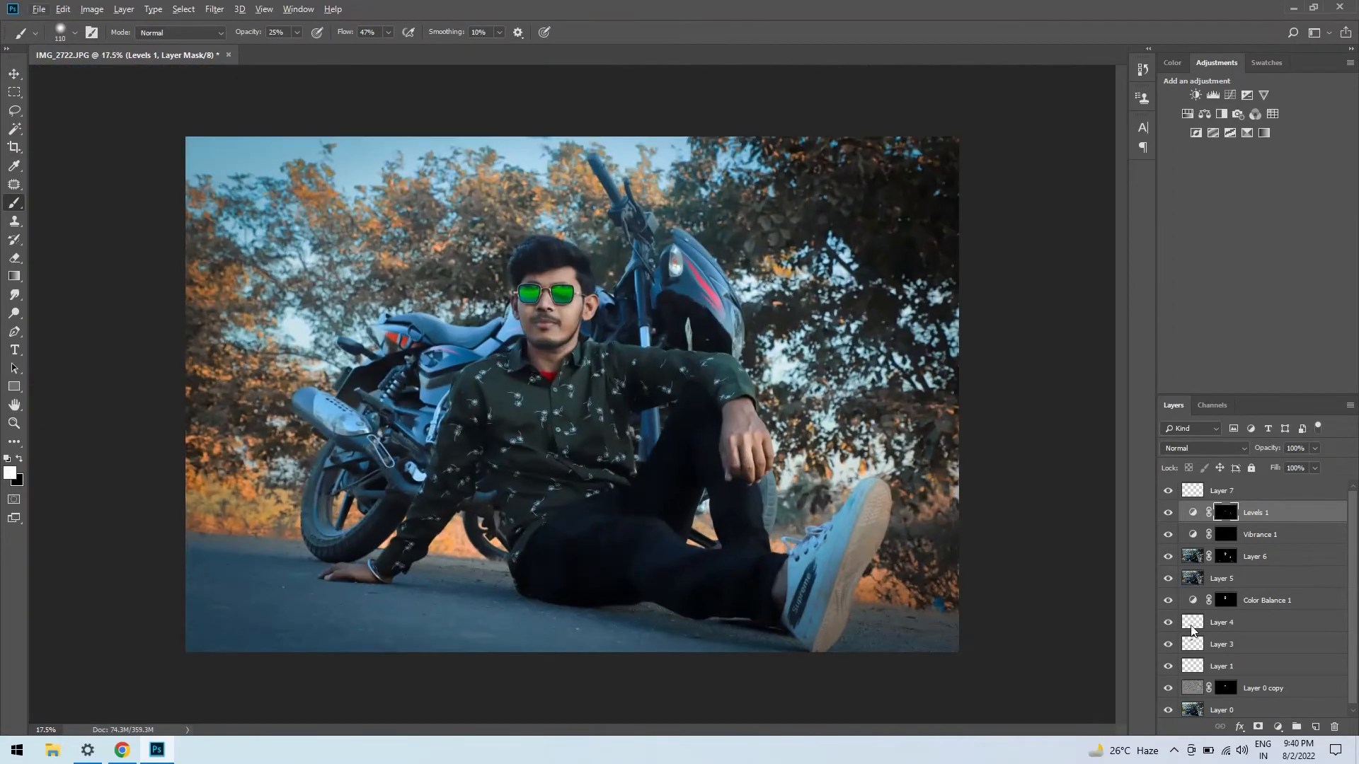
# Step: Add a Hue/Saturation adjustment with the Cyans saturation at -80 and invert its mask
pyautogui.click(1188, 114)
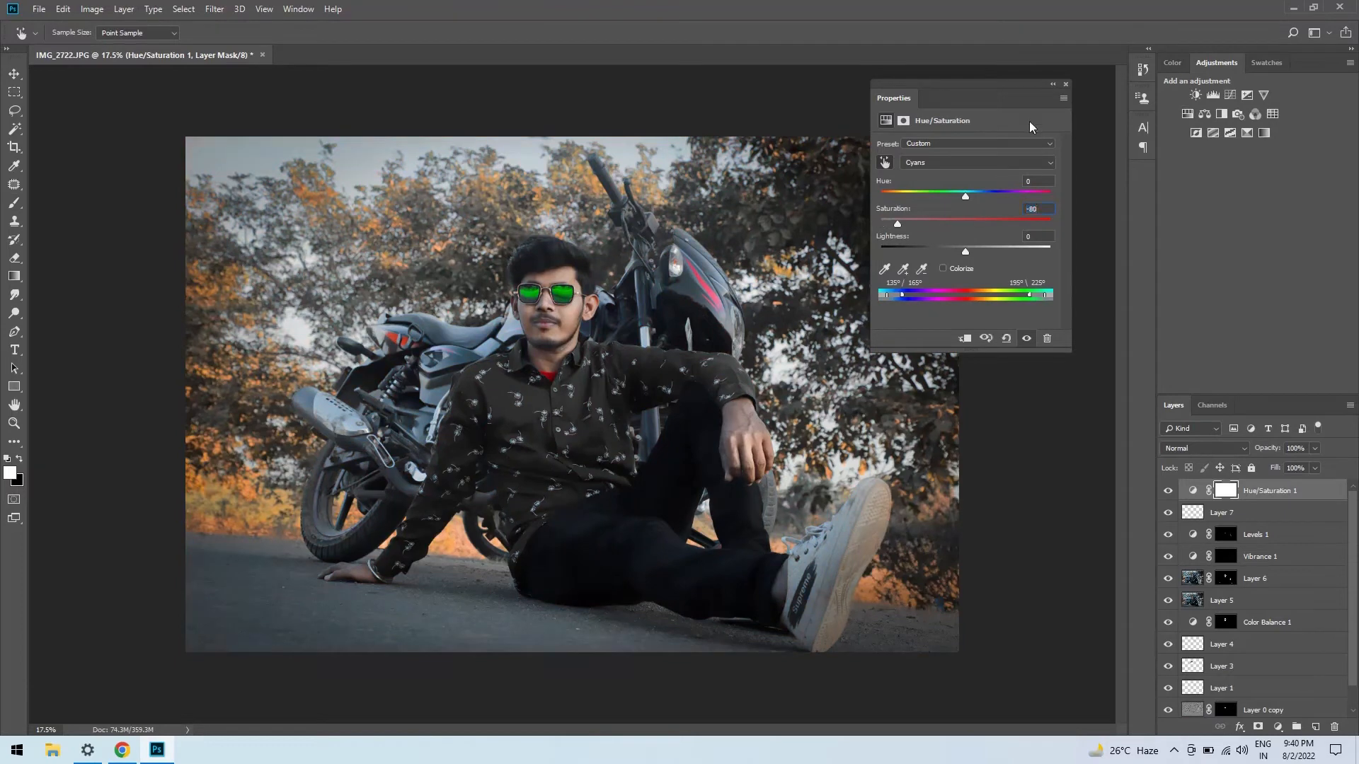
pyautogui.click(1065, 84)
pyautogui.press('b')
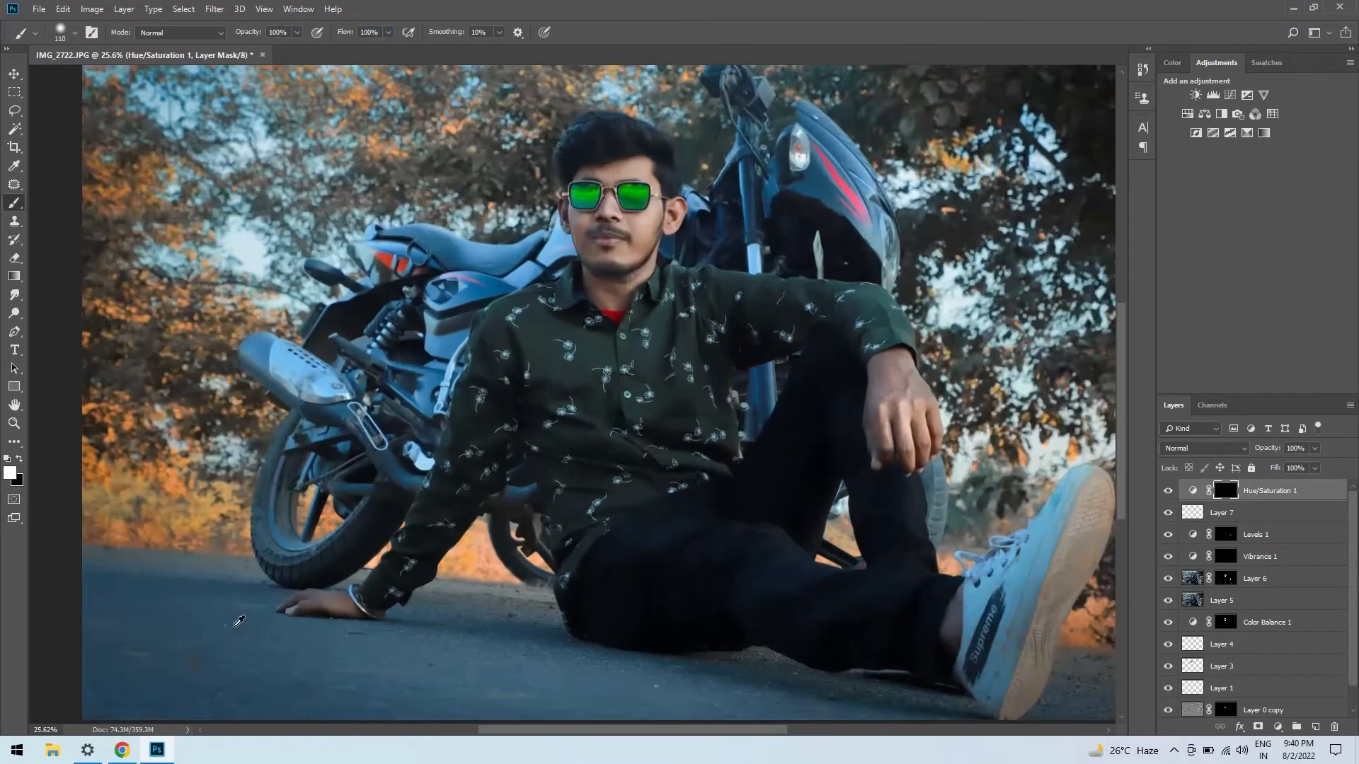
# Step: Remove the blue cast from the road around the grounded hand by painting the Hue/Saturation mask at 100% opacity
pyautogui.moveTo(79, 579); pyautogui.dragTo(280, 363)
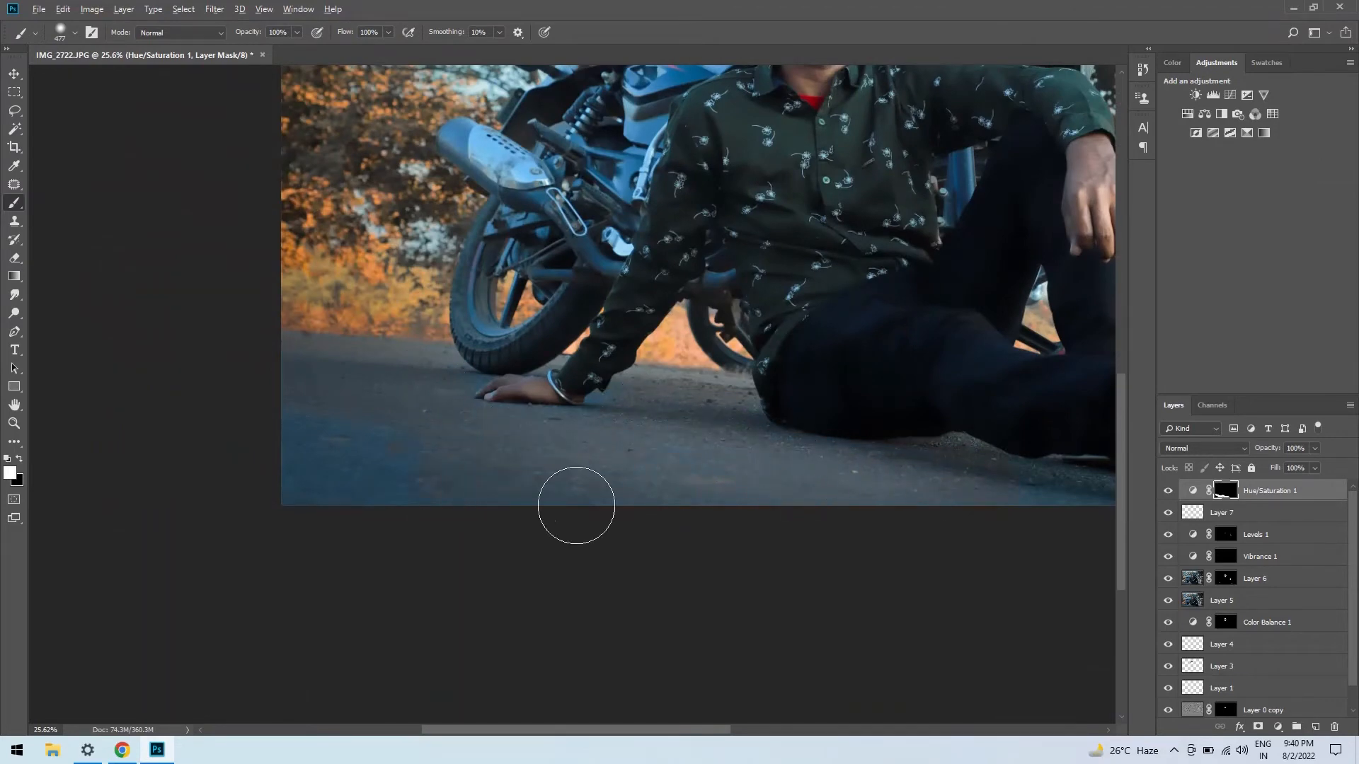
pyautogui.scroll(9, 527, 409)
pyautogui.moveTo(424, 349)
pyautogui.mouseDown()
pyautogui.moveTo(386, 351)
pyautogui.moveTo(405, 304)
pyautogui.mouseUp()
# Step: Neutralize the motorcycle's rear tyre by painting the Hue/Saturation mask over it with a smaller brush
pyautogui.scroll(2, 513, 401)
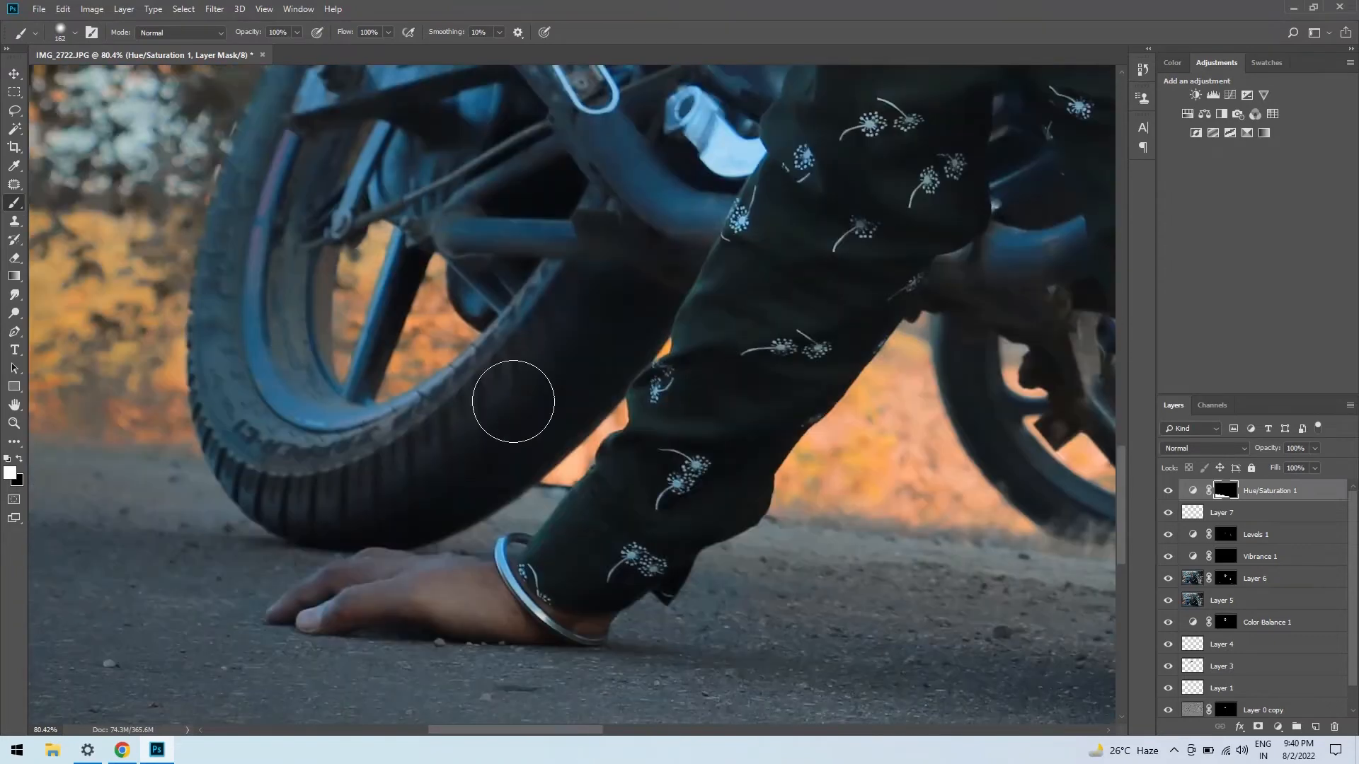
pyautogui.scroll(3, 269, 460)
pyautogui.moveTo(273, 434); pyautogui.dragTo(240, 433)
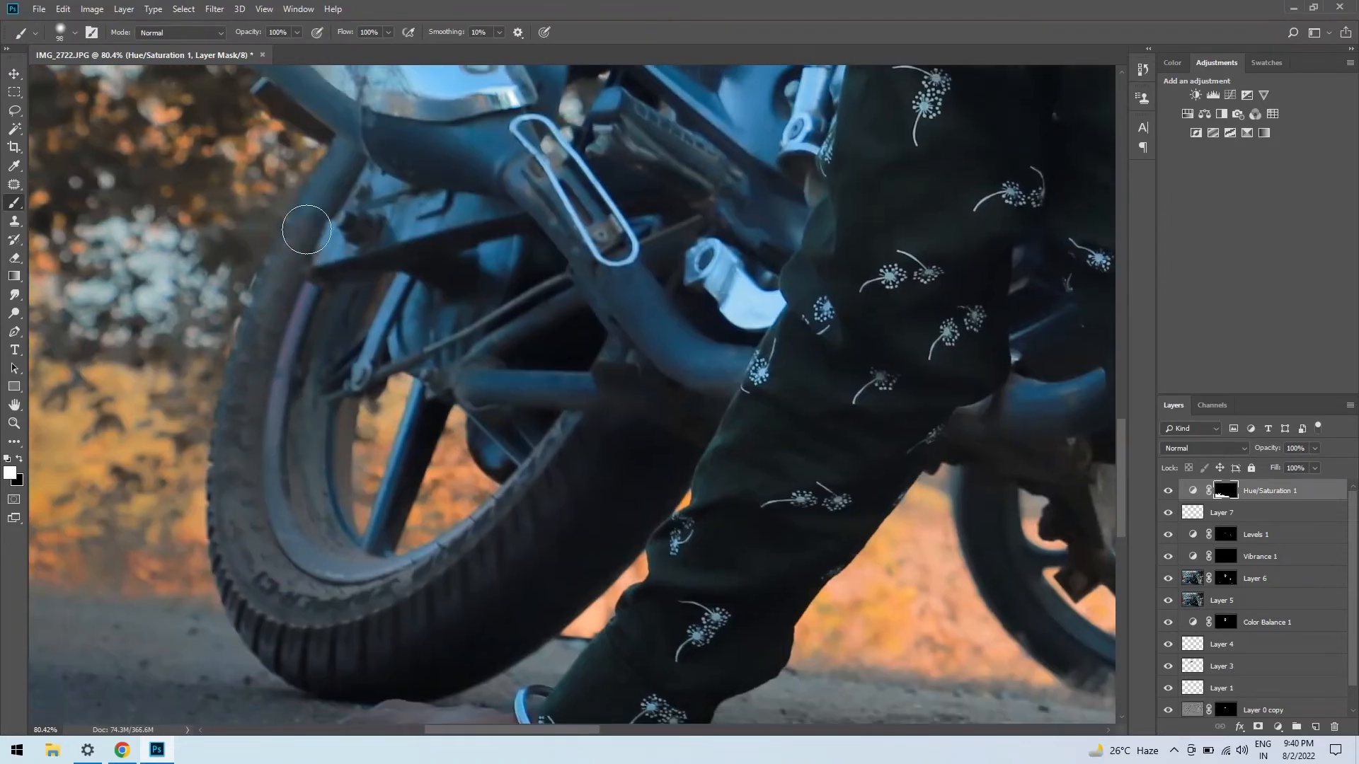
# Step: Remove the blue cast from the road beneath the legs and around the shoe by painting the Hue/Saturation mask
pyautogui.scroll(-13, 340, 496)
pyautogui.scroll(8, 762, 559)
pyautogui.moveTo(750, 557); pyautogui.dragTo(341, 476)
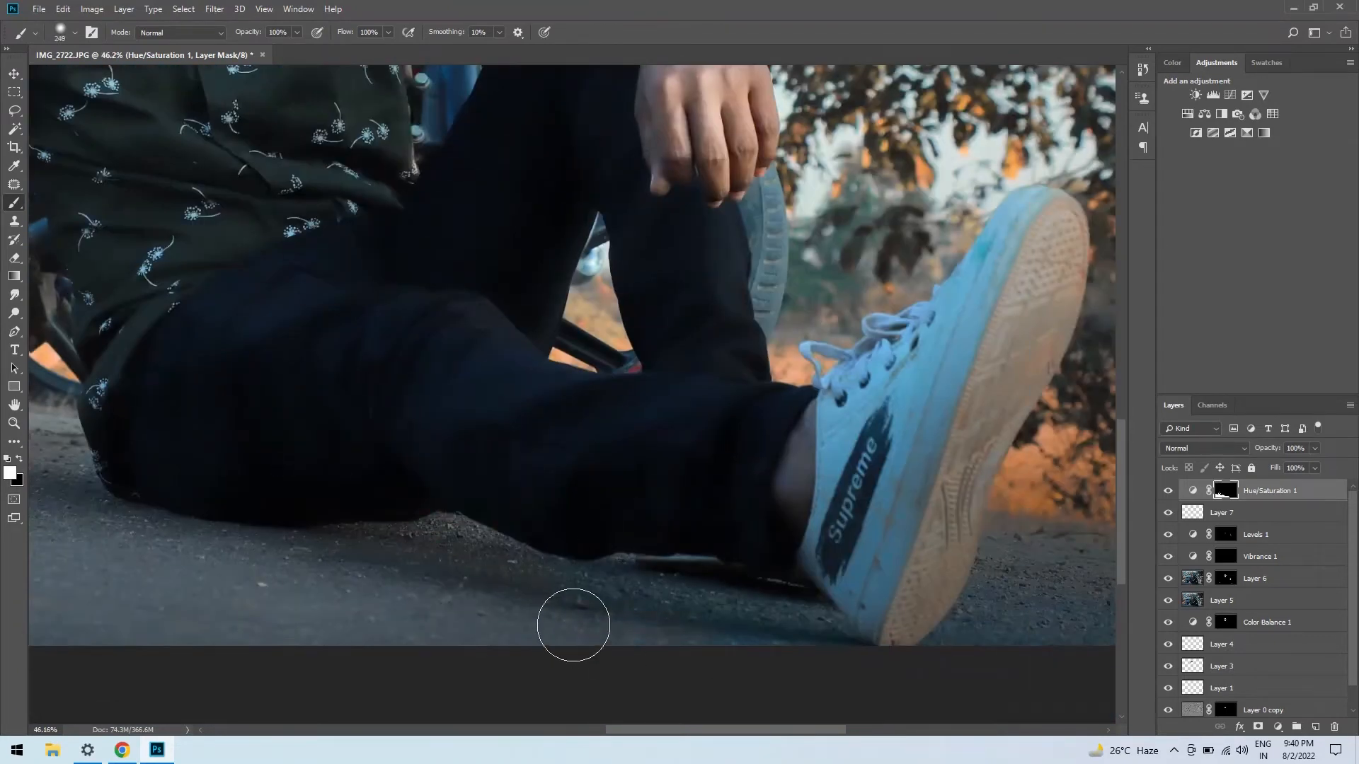
pyautogui.moveTo(700, 615); pyautogui.dragTo(343, 522)
pyautogui.moveTo(461, 495); pyautogui.dragTo(437, 494)
# Step: Lower the Hue/Saturation layer's opacity to 82%
pyautogui.scroll(-15, 535, 490)
pyautogui.scroll(5, 559, 375)
pyautogui.scroll(-2, 582, 439)
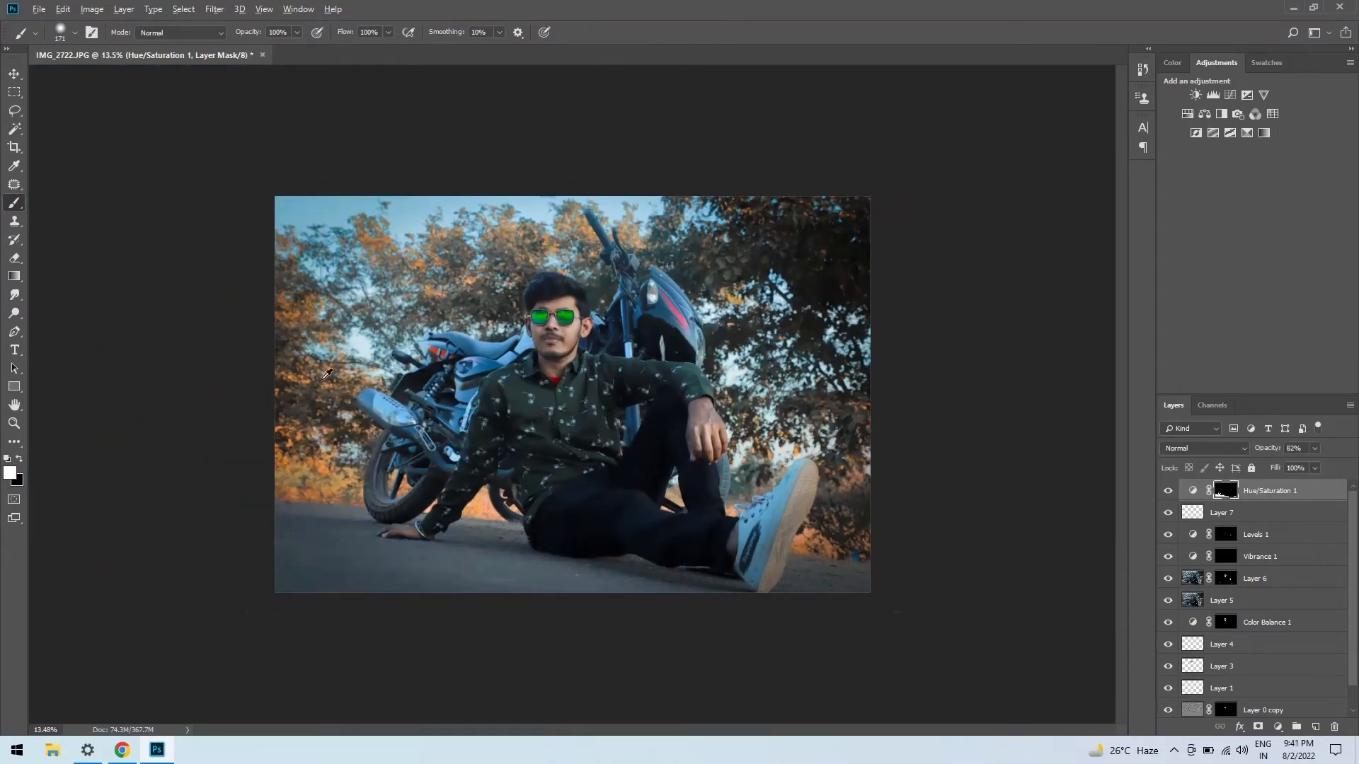
pyautogui.scroll(5, 582, 404)
pyautogui.scroll(-4, 642, 292)
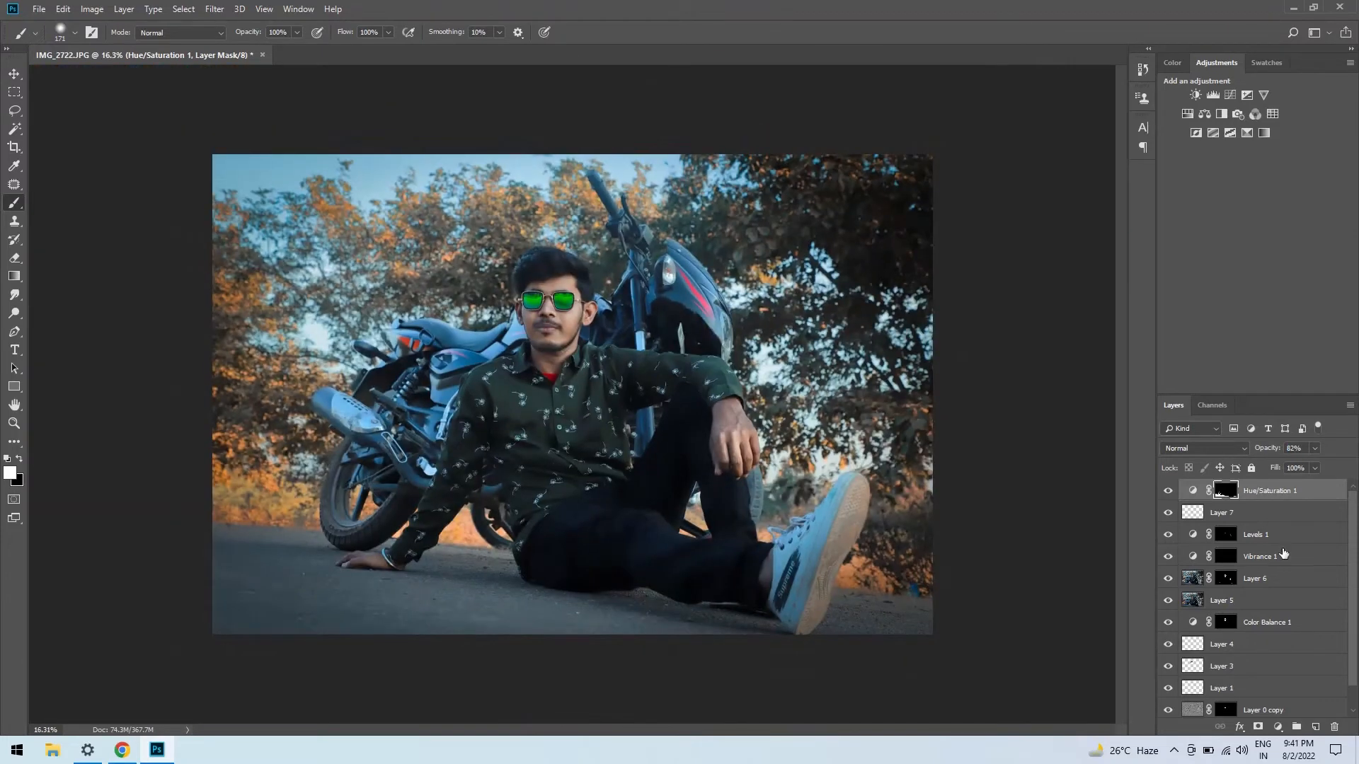
# Step: Compare the full edit with the original photo by repeatedly isolating Layer 0 and restoring all layers
pyautogui.scroll(-1, 1283, 554)
pyautogui.keyDown('alt'); pyautogui.click(1167, 708); pyautogui.keyUp('alt')
pyautogui.keyDown('alt'); pyautogui.click(1167, 709); pyautogui.keyUp('alt')
pyautogui.keyDown('alt'); pyautogui.click(1167, 708); pyautogui.keyUp('alt')
pyautogui.keyDown('alt'); pyautogui.click(1167, 709); pyautogui.keyUp('alt')
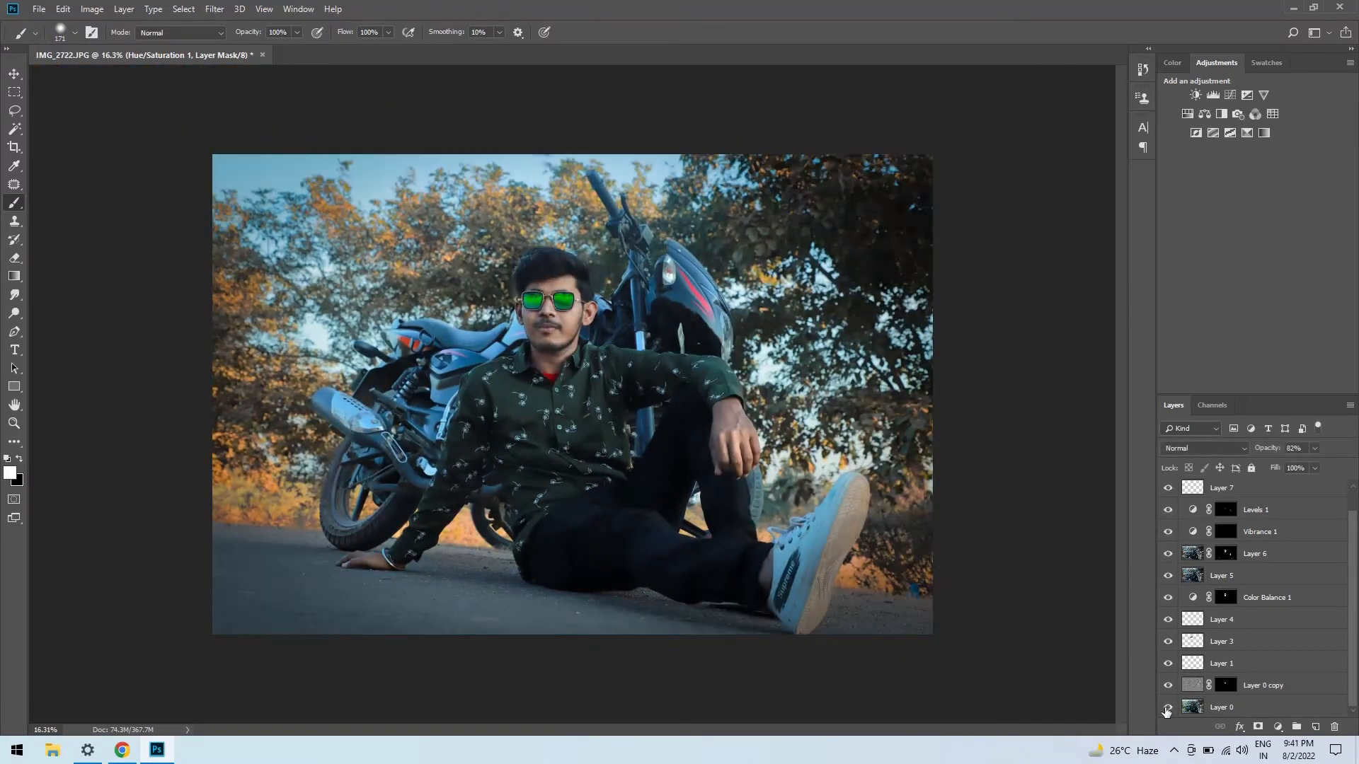
pyautogui.keyDown('alt'); pyautogui.click(1167, 709); pyautogui.keyUp('alt')
pyautogui.keyDown('alt'); pyautogui.click(1167, 708); pyautogui.keyUp('alt')
pyautogui.keyDown('alt'); pyautogui.click(1167, 708); pyautogui.keyUp('alt')
pyautogui.keyDown('alt'); pyautogui.click(1167, 708); pyautogui.keyUp('alt')
pyautogui.scroll(1, 1248, 570)
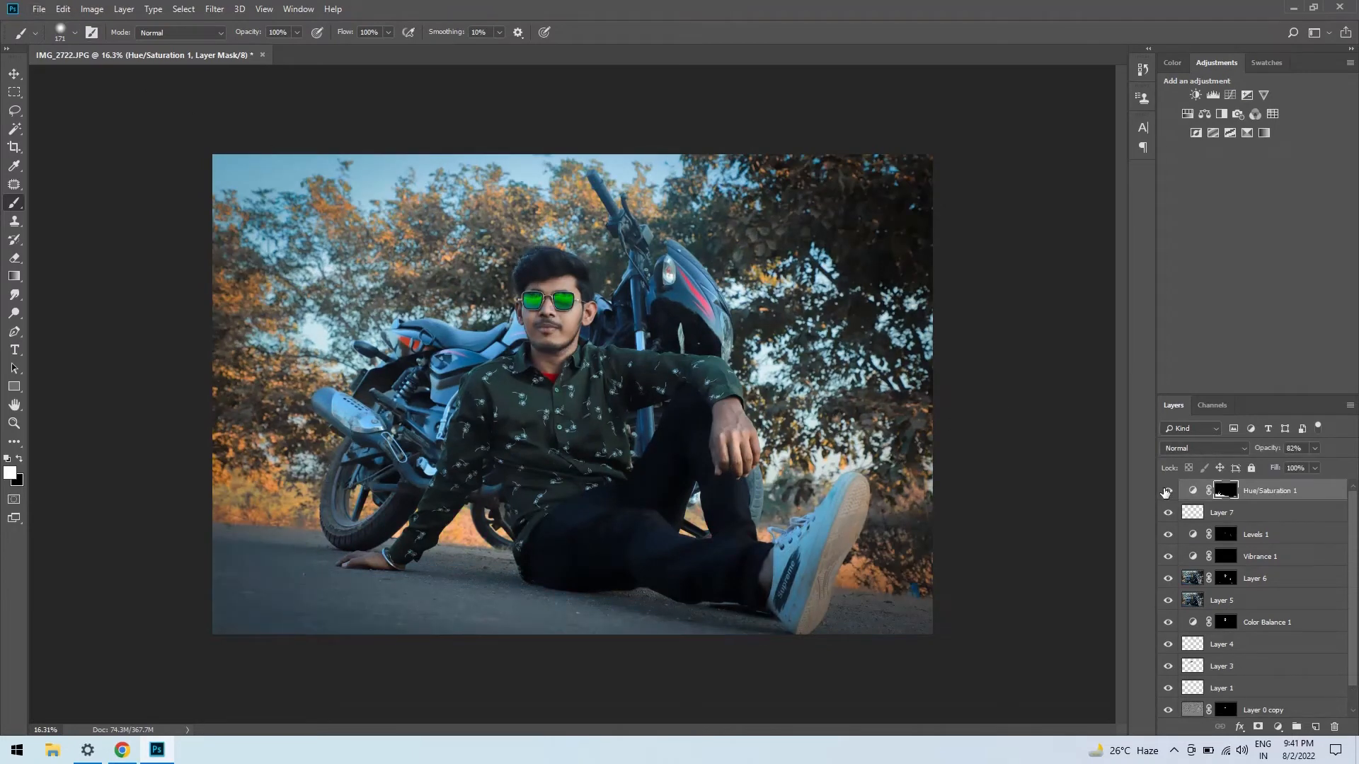
# Step: Stamp all visible layers into a new top layer and sharpen it with the Unsharp Mask filter
pyautogui.hotkey('ctrl', 'shift', 'alt', 'e')
pyautogui.click(215, 9)
pyautogui.moveTo(311, 276)
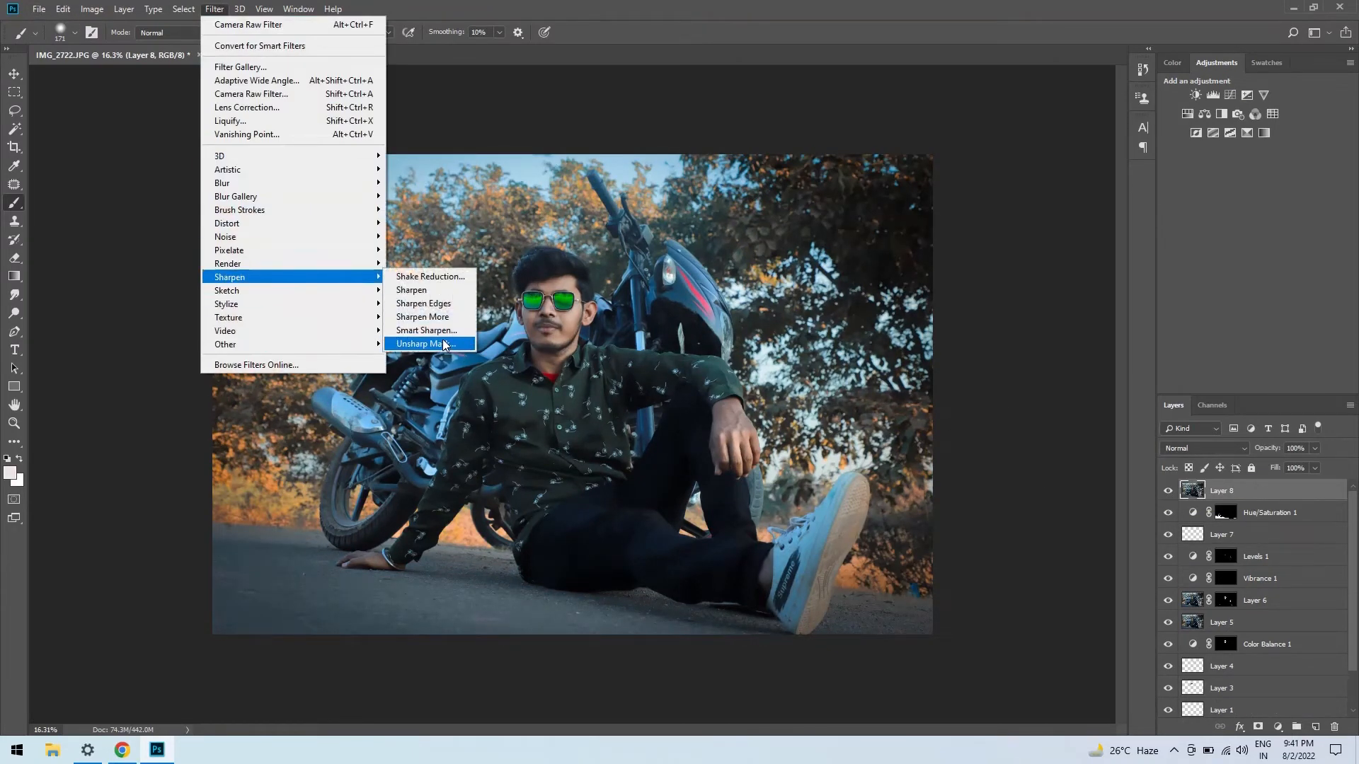
pyautogui.click(444, 344)
pyautogui.click(926, 172)
pyautogui.scroll(5, 543, 322)
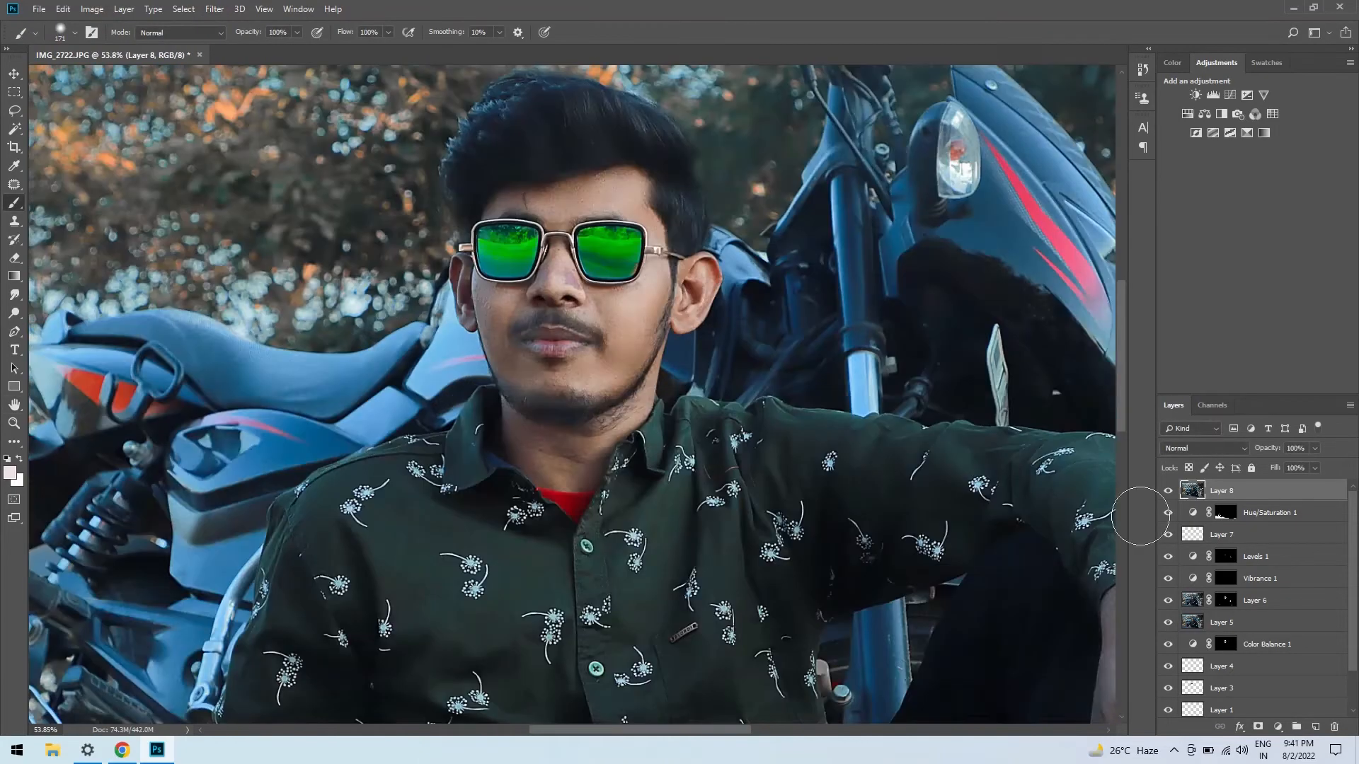
# Step: Compare the portrait with the sharpened layer hidden and shown, and set that layer's opacity to 63%
pyautogui.click(1167, 490)
pyautogui.click(1168, 490)
pyautogui.moveTo(1269, 451); pyautogui.dragTo(1243, 451)
pyautogui.scroll(-5, 761, 481)
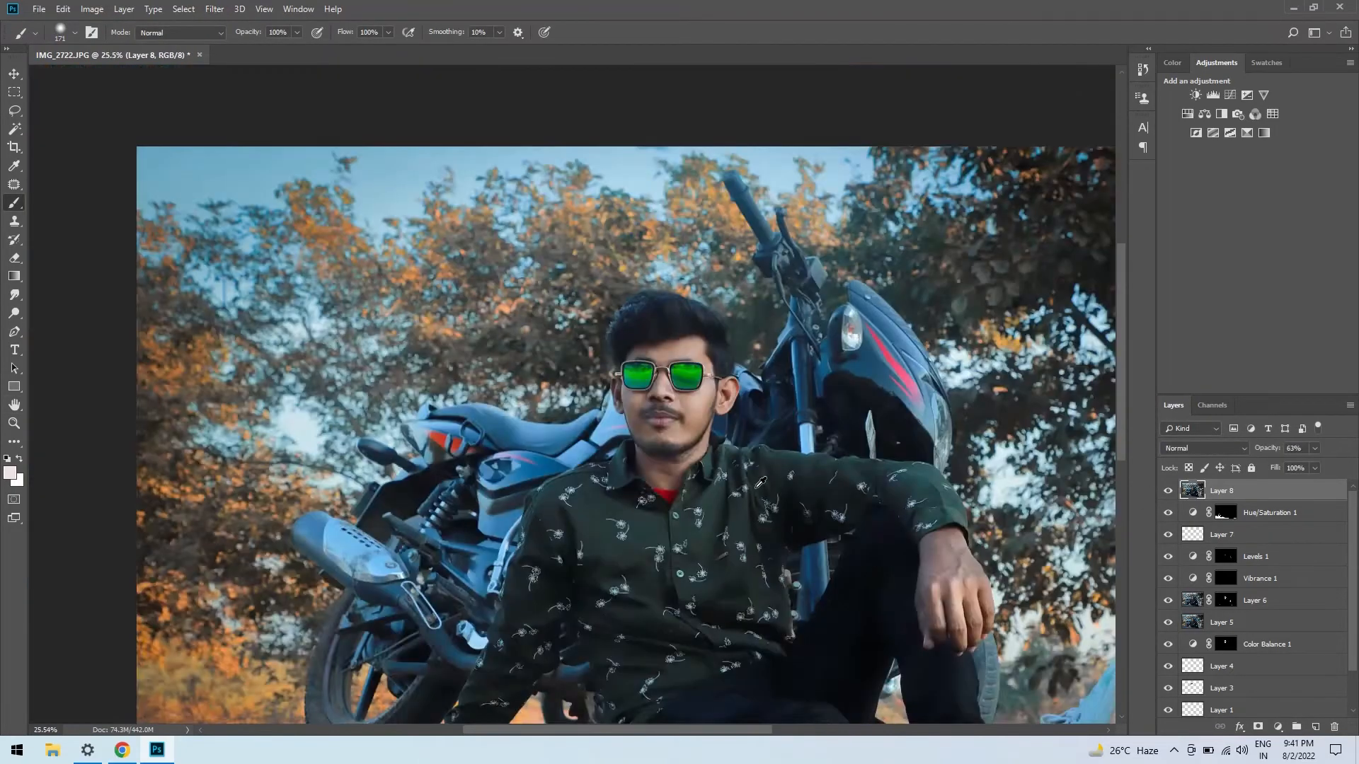
# Step: Stamp all visible layers into a new top layer and try Camera Raw noise reduction on it
pyautogui.scroll(5, 532, 306)
pyautogui.scroll(-6, 676, 421)
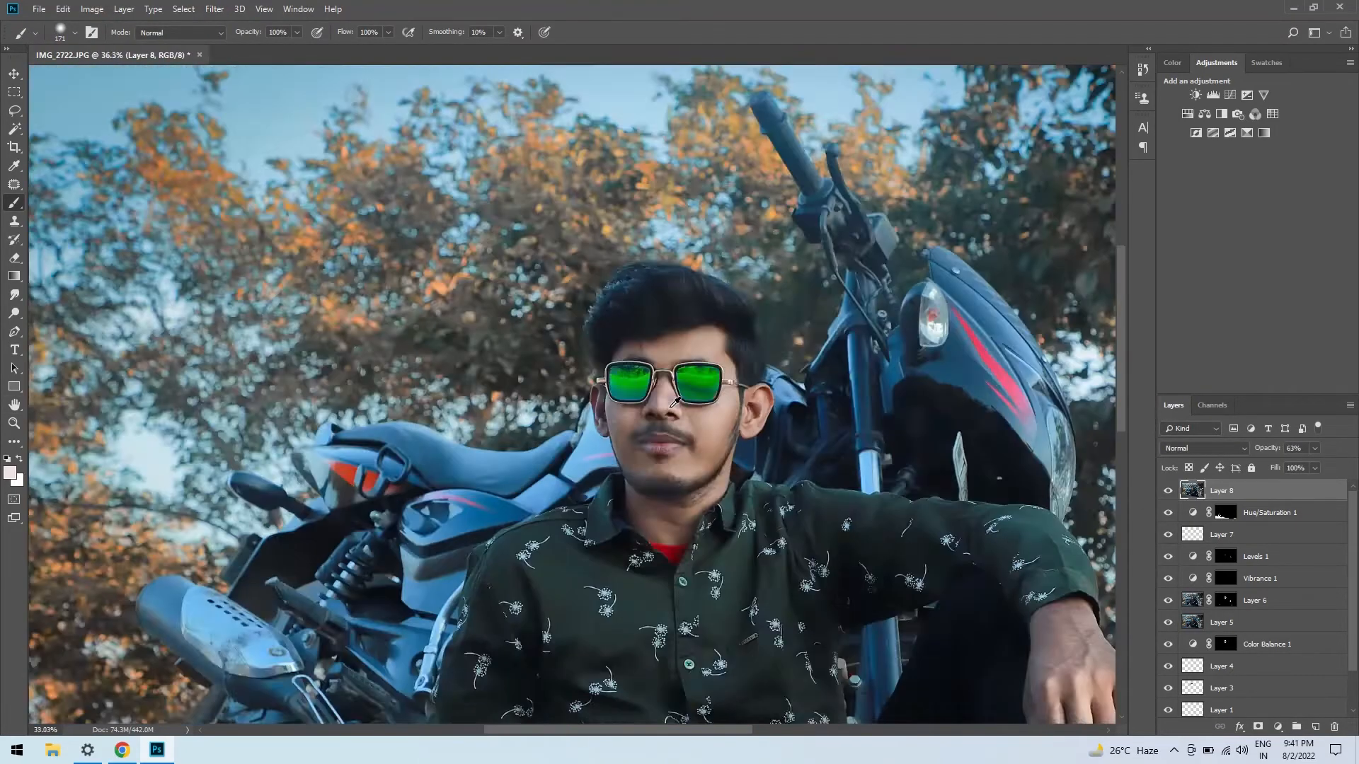
pyautogui.hotkey('ctrl', 'alt', 'shift', 'e')
pyautogui.click(215, 8)
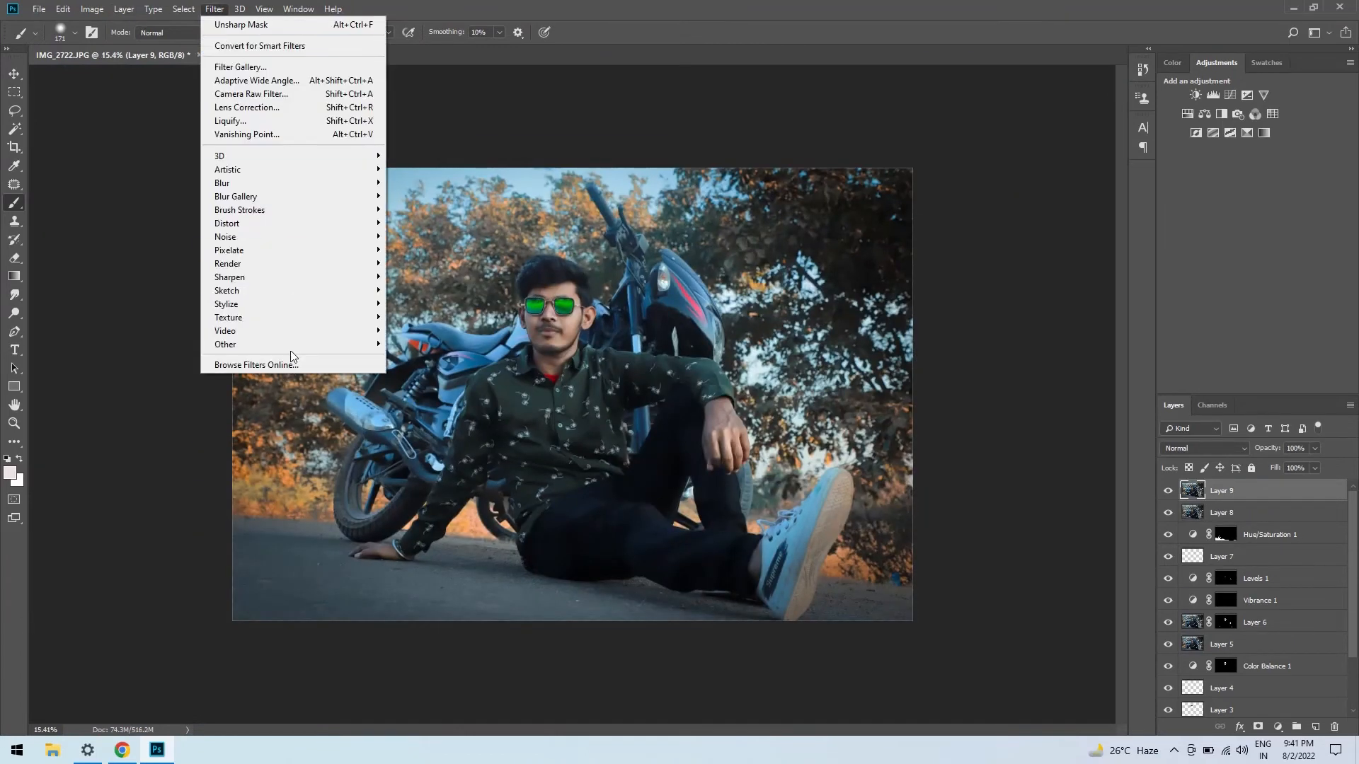
pyautogui.click(260, 96)
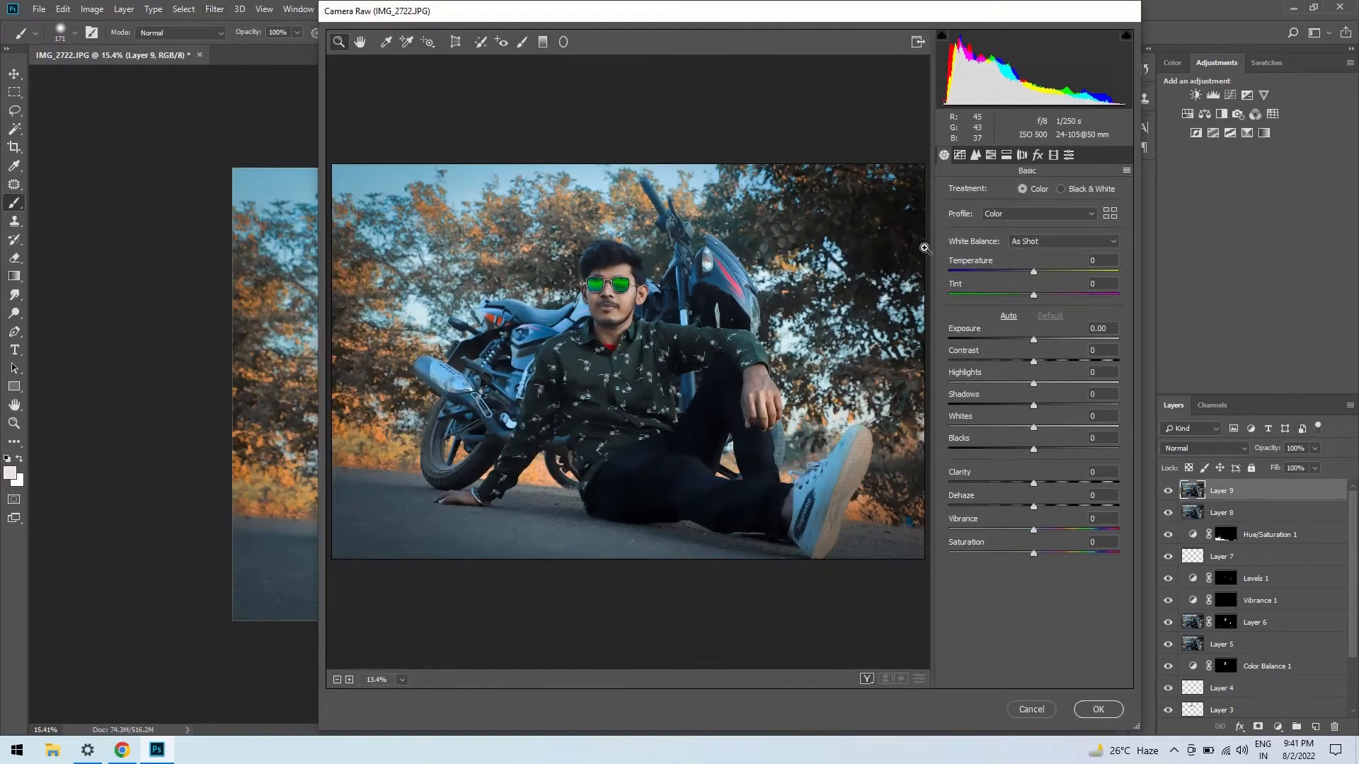
pyautogui.click(1096, 709)
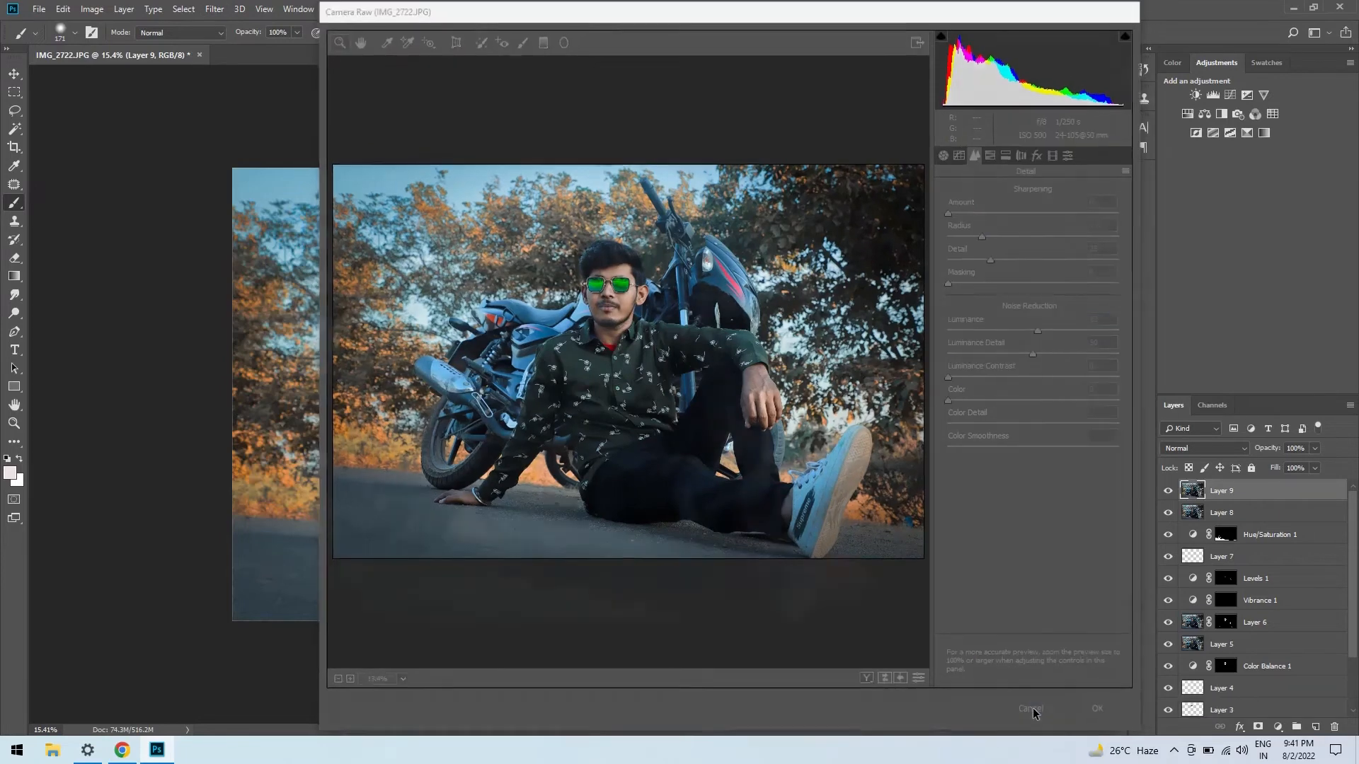
# Step: Apply the Camera Raw filter to the stamped layer, using its Detail settings for noise reduction
pyautogui.click(215, 9)
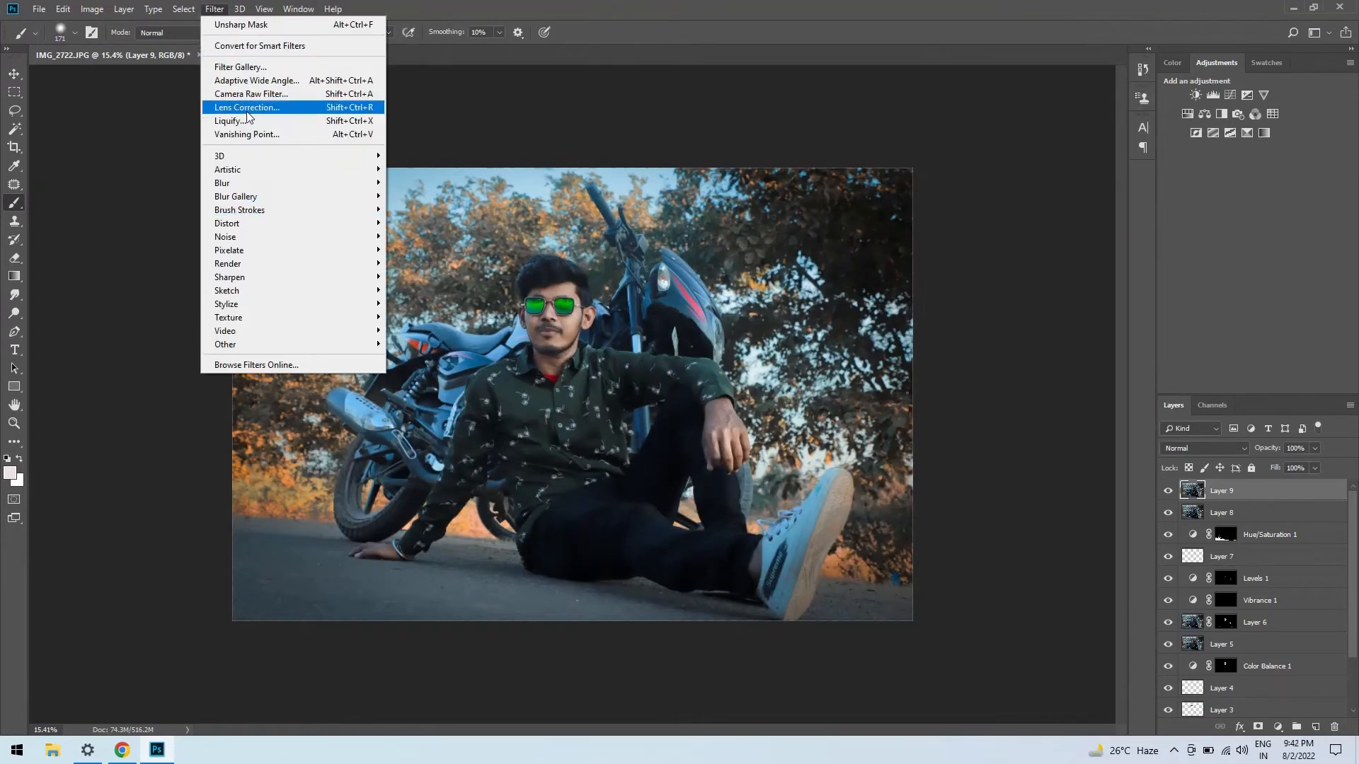
pyautogui.click(259, 96)
pyautogui.click(975, 155)
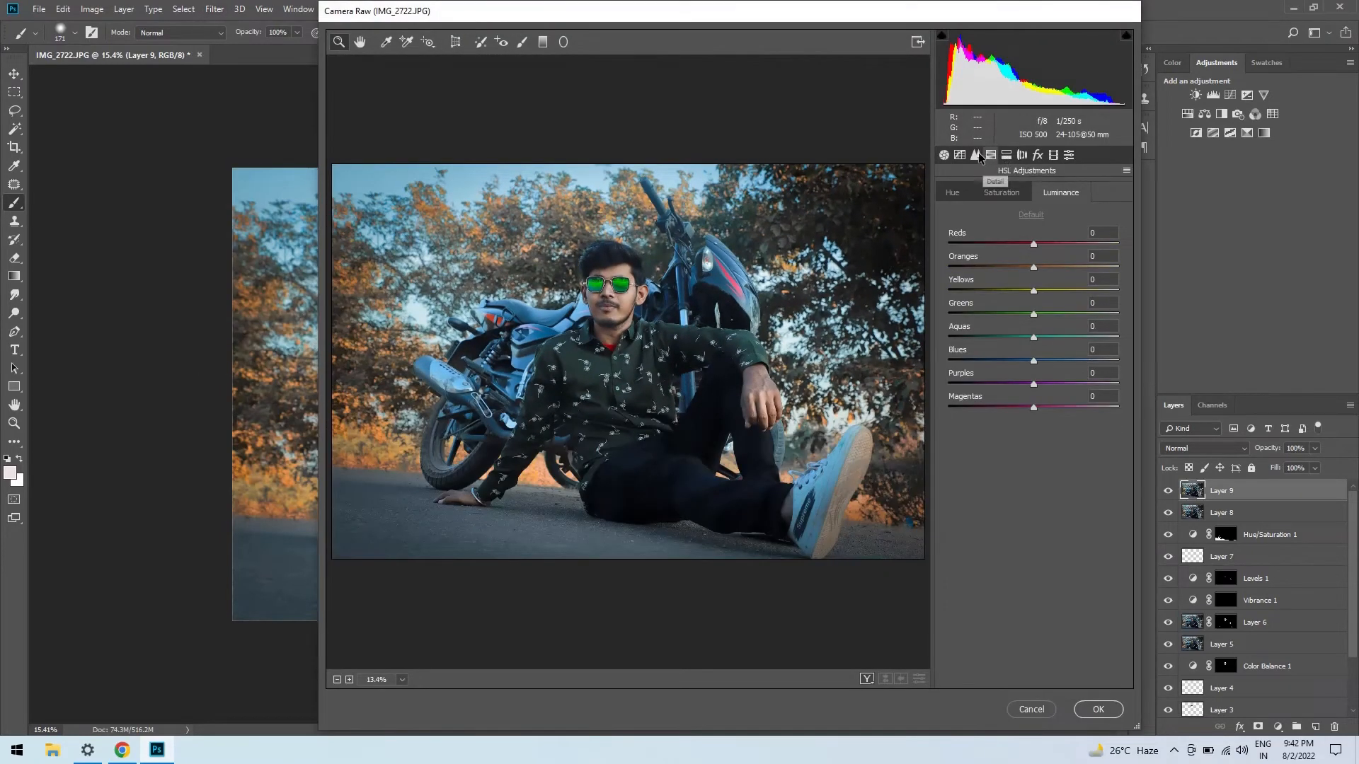
pyautogui.click(1081, 713)
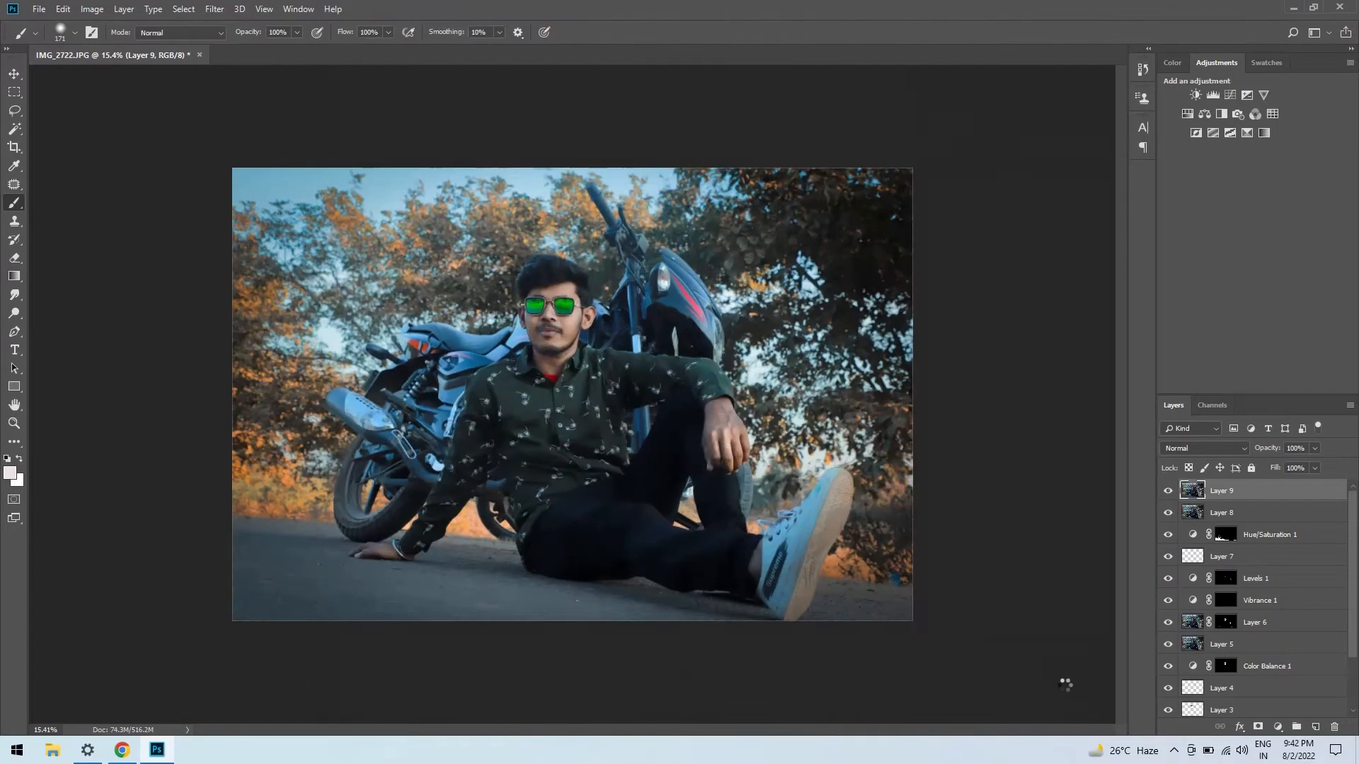
pyautogui.scroll(10, 542, 314)
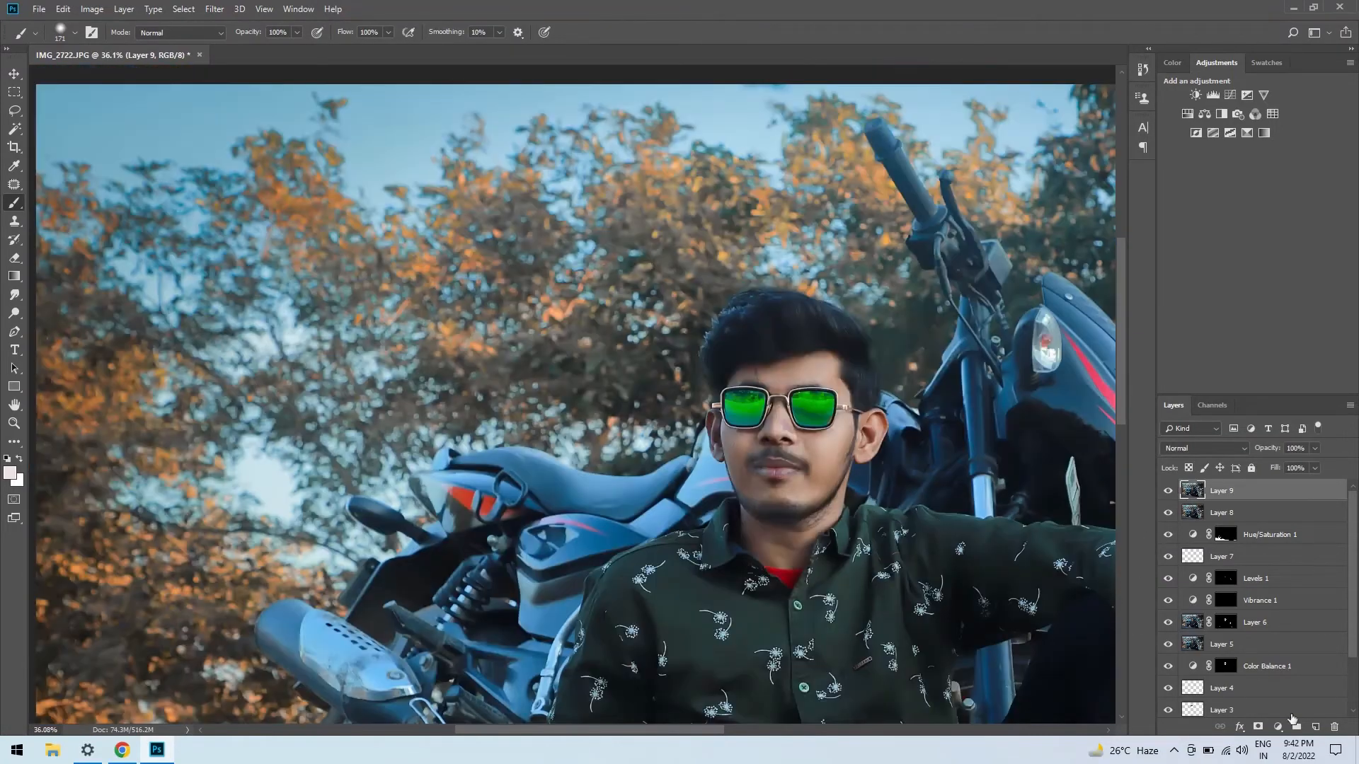
# Step: Add a new empty layer and clone clean skin over the discoloured patches and dark spot on the nose
pyautogui.hotkey('ctrl', 'shift', 'alt', 'n')
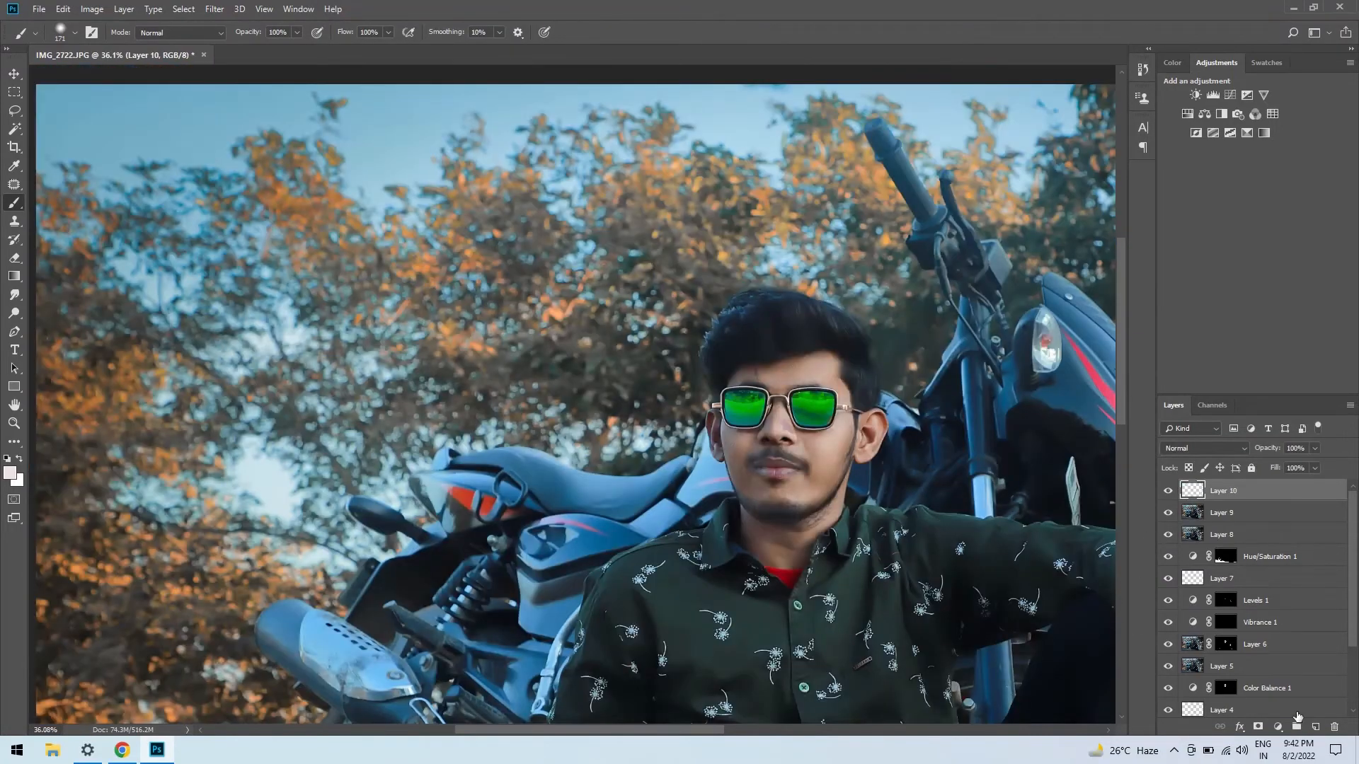
pyautogui.press('s')
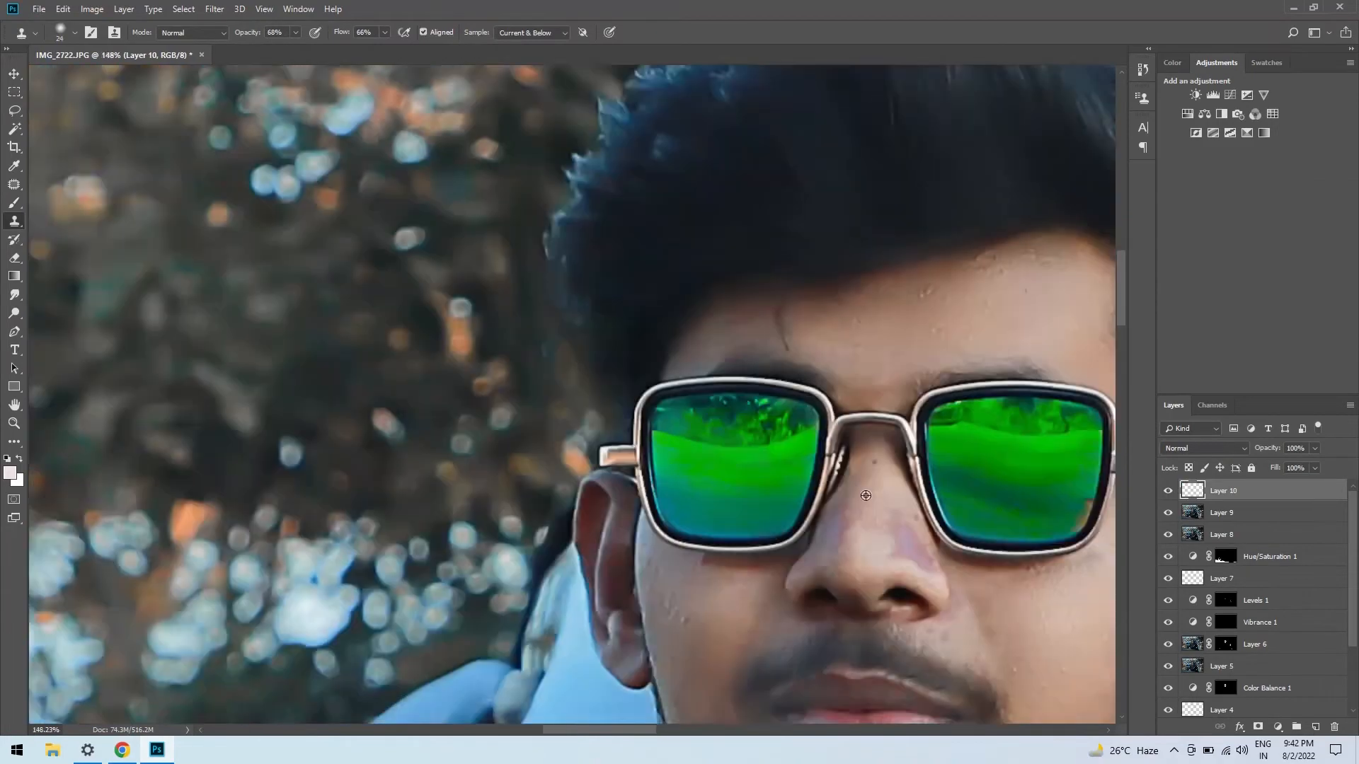
pyautogui.scroll(4, 866, 495)
pyautogui.press(']')
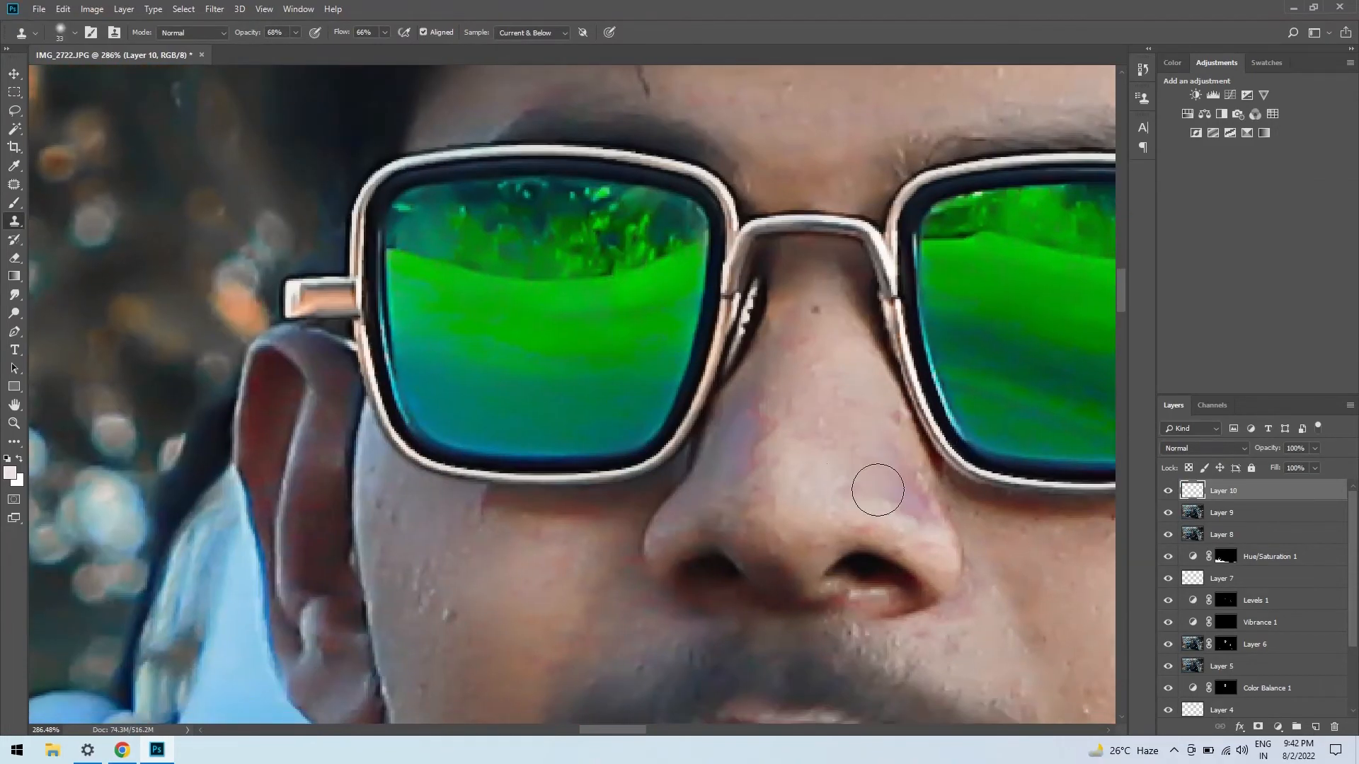
pyautogui.keyDown('alt'); pyautogui.click(822, 488); pyautogui.keyUp('alt')
pyautogui.moveTo(768, 449); pyautogui.dragTo(769, 388)
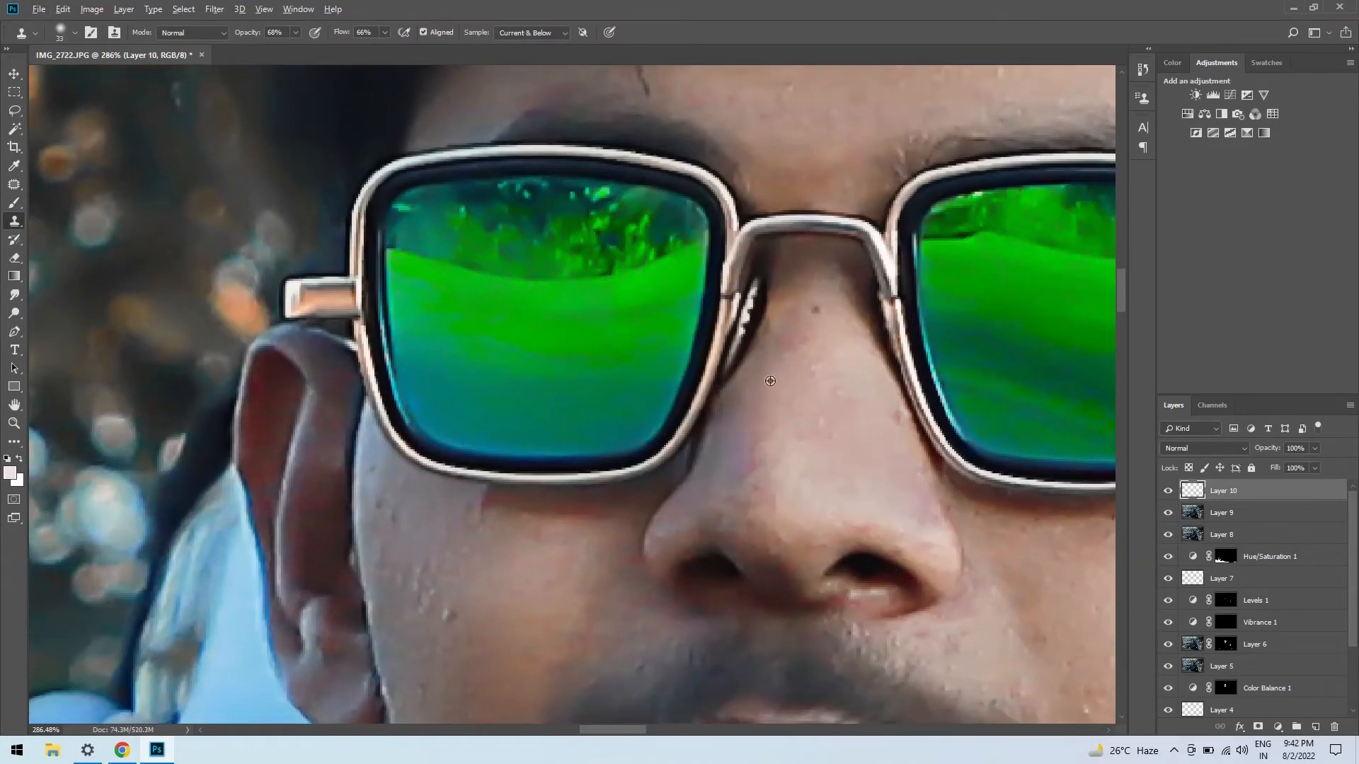
pyautogui.click(818, 308)
# Step: Clone clean skin over the bumps on the cheek beside the ear using a larger Clone Stamp brush
pyautogui.scroll(-4, 814, 312)
pyautogui.scroll(3, 701, 424)
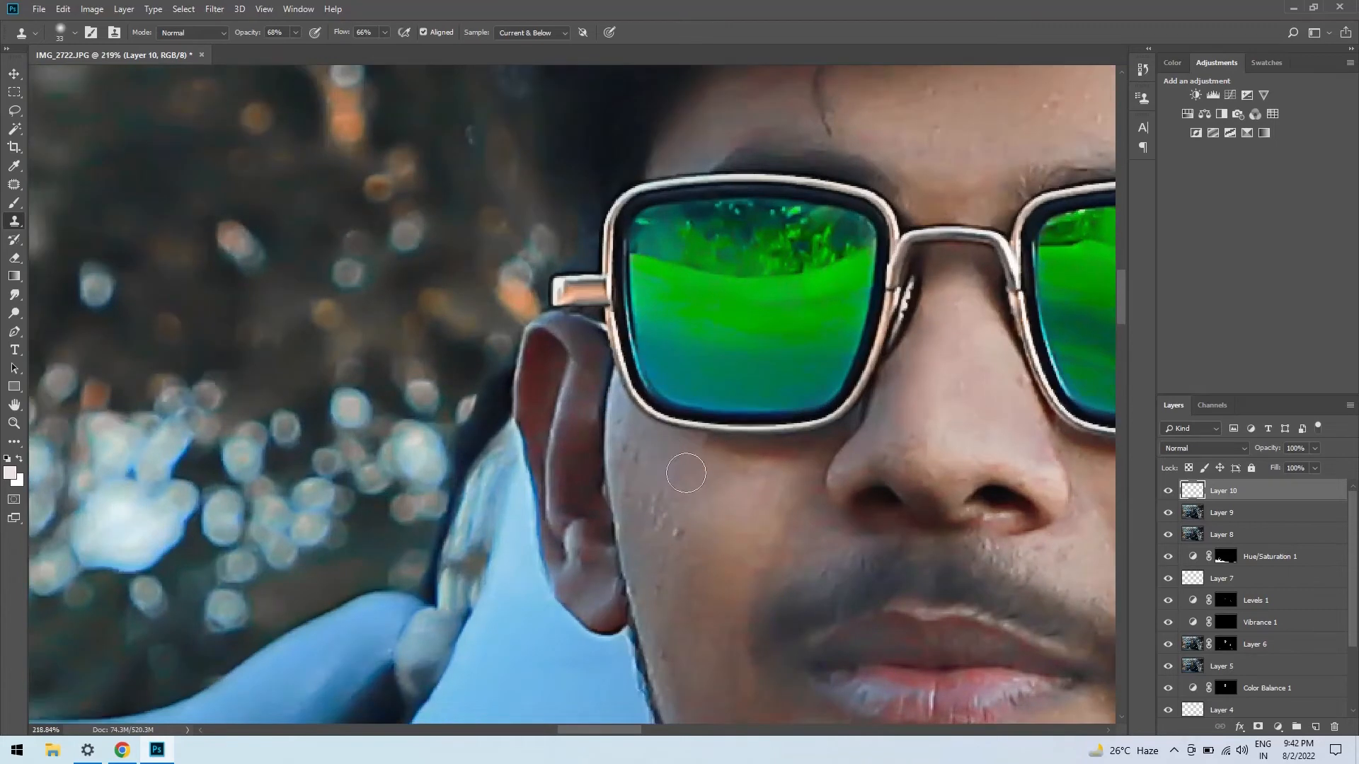
pyautogui.press(']')
pyautogui.press(']')
pyautogui.press(']')
pyautogui.moveTo(693, 556); pyautogui.dragTo(710, 369)
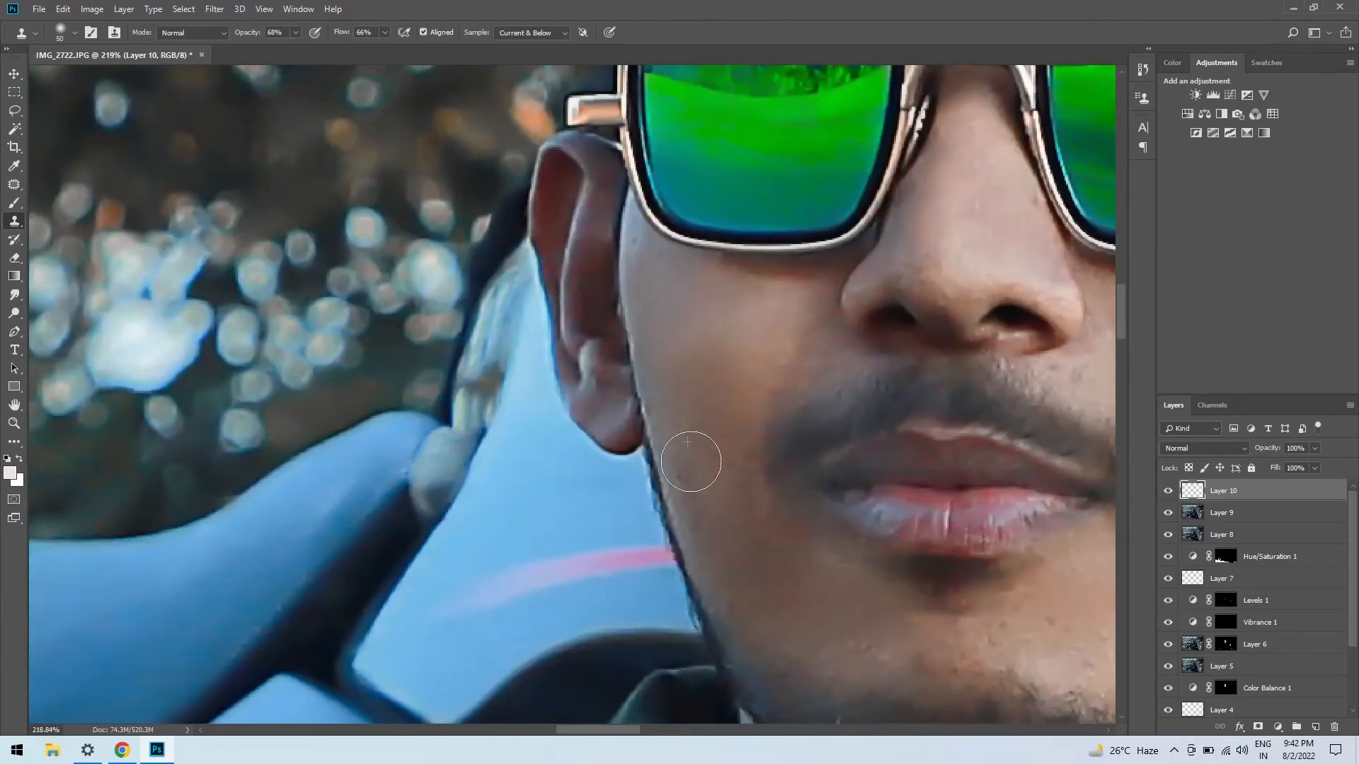
# Step: Clean up the remaining blemishes on the nose and forehead with the Clone Stamp
pyautogui.scroll(-4, 699, 433)
pyautogui.scroll(5, 782, 389)
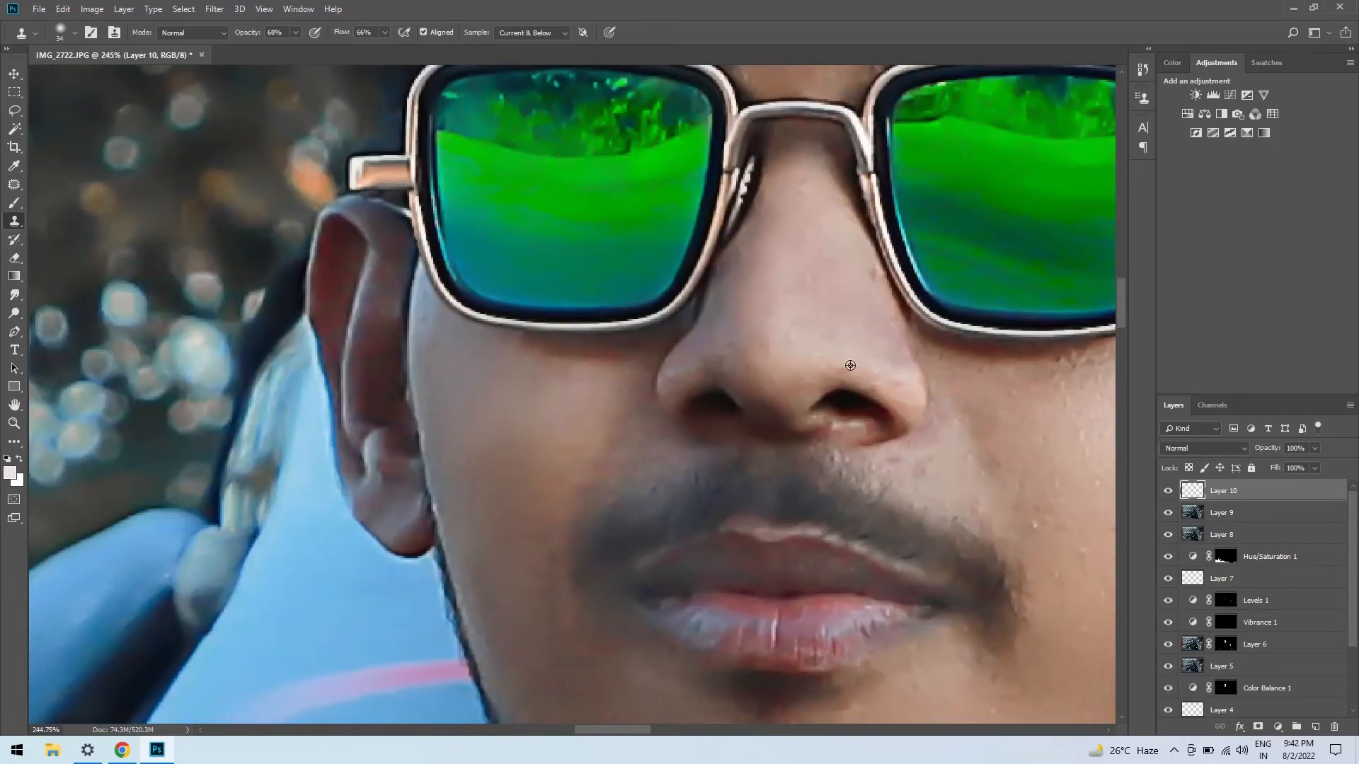
pyautogui.scroll(-2, 754, 137)
pyautogui.moveTo(915, 131)
pyautogui.mouseDown()
pyautogui.moveTo(809, 208)
pyautogui.moveTo(628, 252)
pyautogui.mouseUp()
pyautogui.keyDown('alt'); pyautogui.click(837, 206); pyautogui.keyUp('alt')
pyautogui.press('[')
pyautogui.press('[')
pyautogui.press('[')
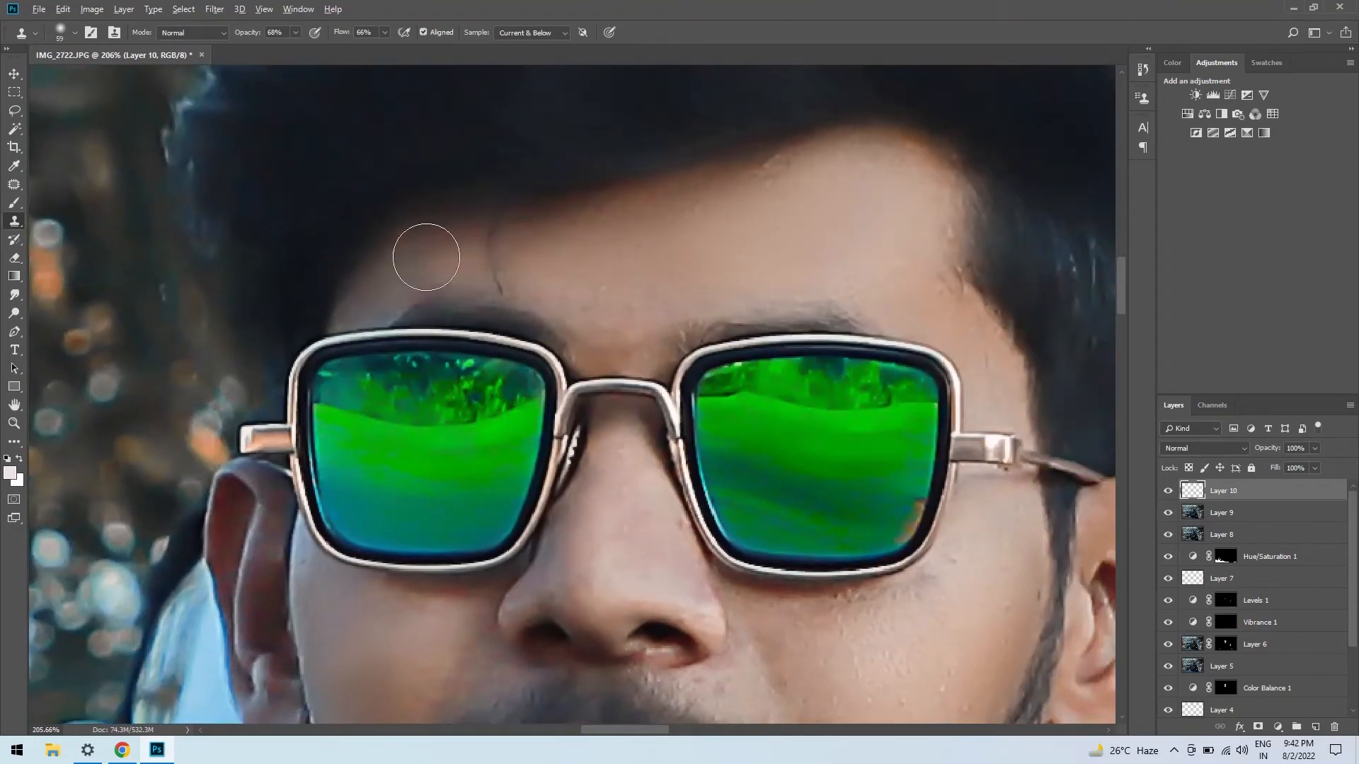
# Step: Clone smooth skin over the area between the nostril, upper lip and brighter cheek with a smaller brush
pyautogui.scroll(-6, 507, 286)
pyautogui.moveTo(612, 453); pyautogui.dragTo(585, 344)
pyautogui.scroll(4, 586, 343)
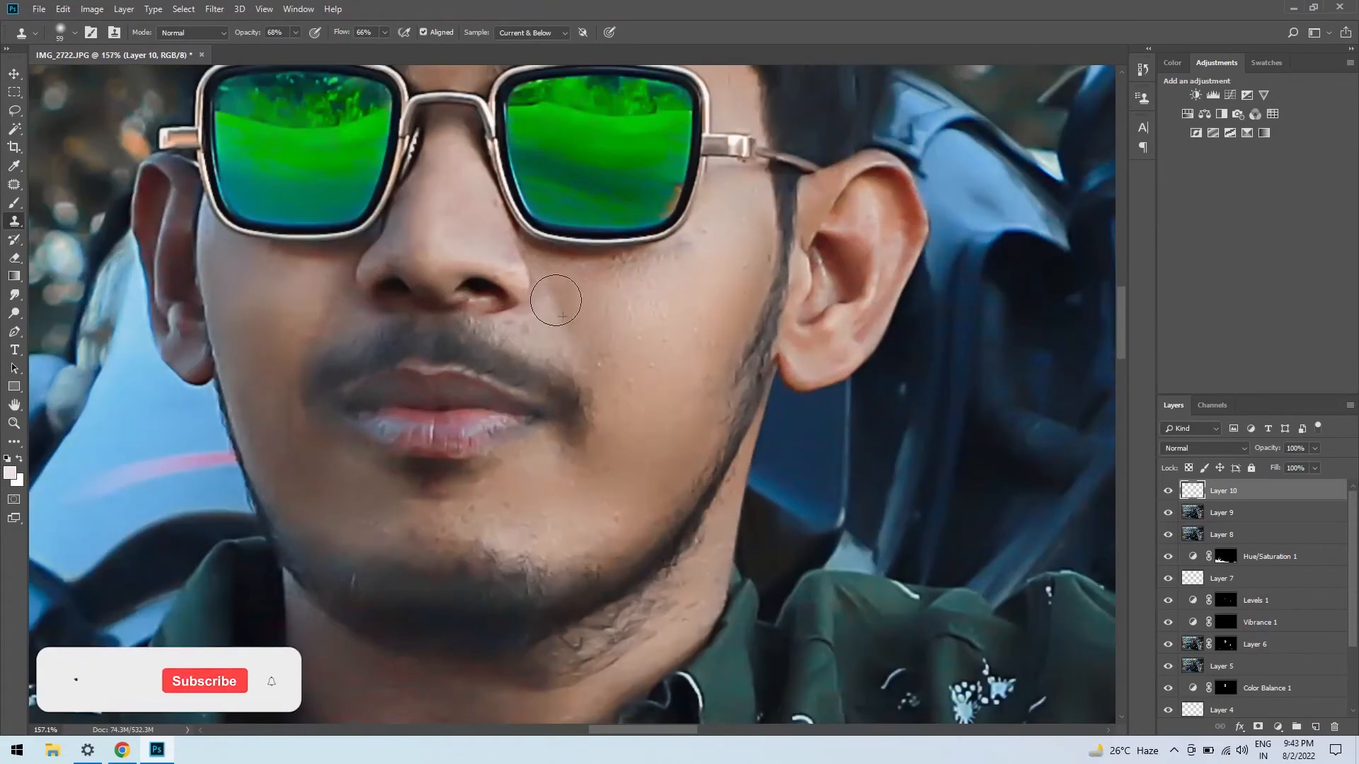
pyautogui.press('[')
pyautogui.press('[')
pyautogui.keyDown('alt'); pyautogui.click(520, 327); pyautogui.keyUp('alt')
pyautogui.scroll(-1, 521, 326)
# Step: Smooth the lower cheeks and chin with an enlarged Clone Stamp brush
pyautogui.press(']')
pyautogui.press(']')
pyautogui.press(']')
pyautogui.press(']')
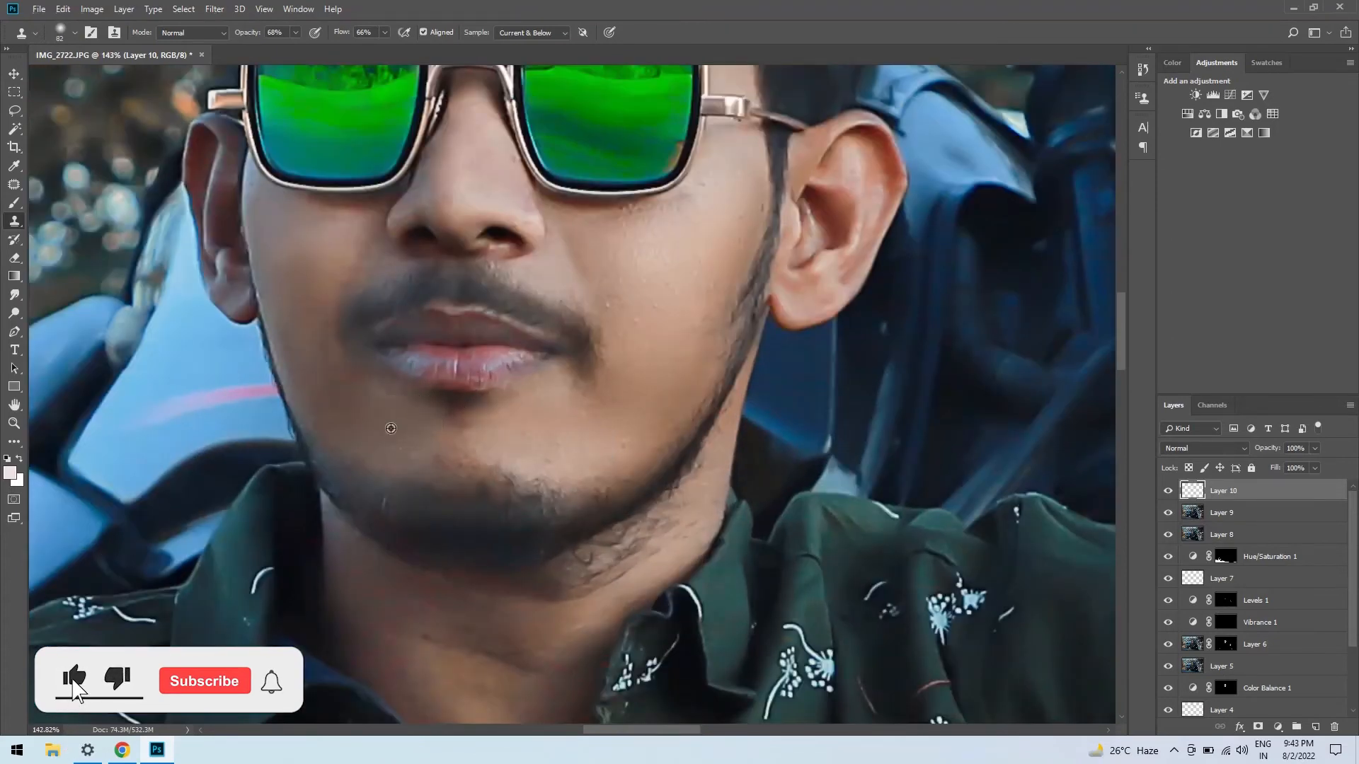
pyautogui.press(']')
pyautogui.press(']')
pyautogui.press(']')
pyautogui.press(']')
pyautogui.press(']')
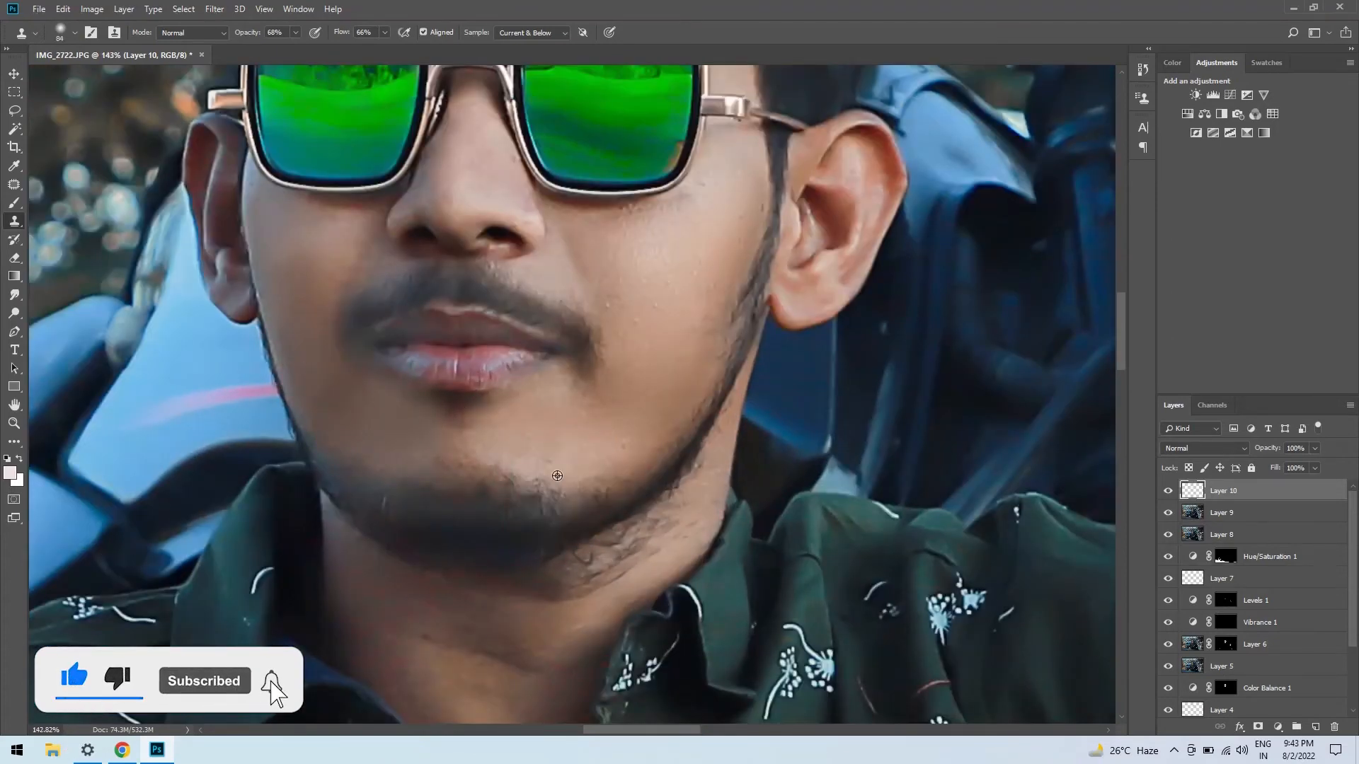
# Step: Remove the stray beard hairs on the neck below the jawline with a small Clone Stamp brush
pyautogui.moveTo(633, 568)
pyautogui.mouseDown()
pyautogui.moveTo(573, 379)
pyautogui.moveTo(520, 411)
pyautogui.mouseUp()
pyautogui.scroll(3, 571, 379)
pyautogui.press('[')
pyautogui.press('[')
pyautogui.press('[')
pyautogui.press('[')
pyautogui.press('[')
pyautogui.press('[')
pyautogui.press('[')
pyautogui.click(534, 381)
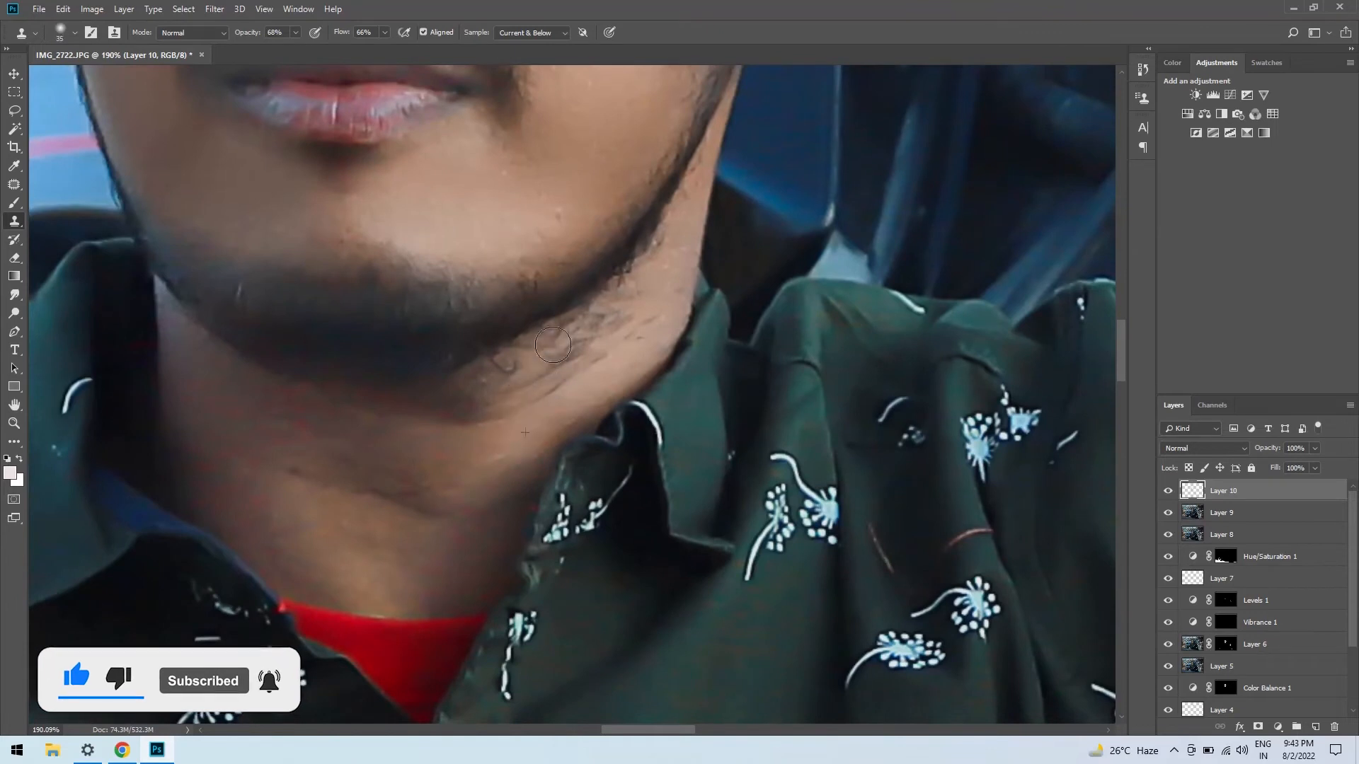
pyautogui.moveTo(541, 348); pyautogui.dragTo(499, 372)
# Step: Smooth the neck creases above the red undershirt with a large Clone Stamp brush at 51% opacity and 54% flow
pyautogui.press(']')
pyautogui.press(']')
pyautogui.press(']')
pyautogui.press(']')
pyautogui.press(']')
pyautogui.press(']')
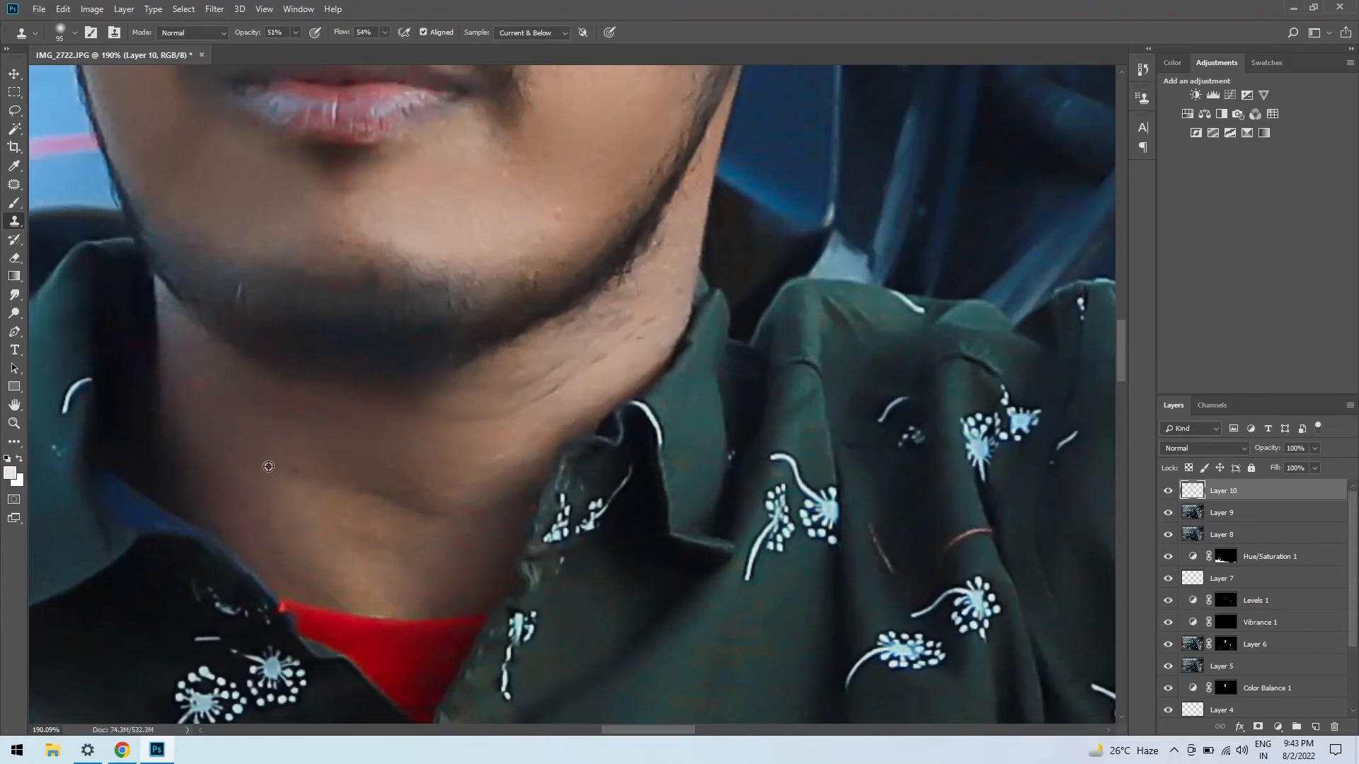
pyautogui.keyDown('alt'); pyautogui.click(390, 558); pyautogui.keyUp('alt')
pyautogui.moveTo(402, 510); pyautogui.dragTo(288, 474)
pyautogui.keyDown('alt'); pyautogui.click(378, 507); pyautogui.keyUp('alt')
pyautogui.keyDown('alt'); pyautogui.rightClick(456, 509); pyautogui.keyUp('alt')
pyautogui.keyDown('alt'); pyautogui.click(391, 470); pyautogui.keyUp('alt')
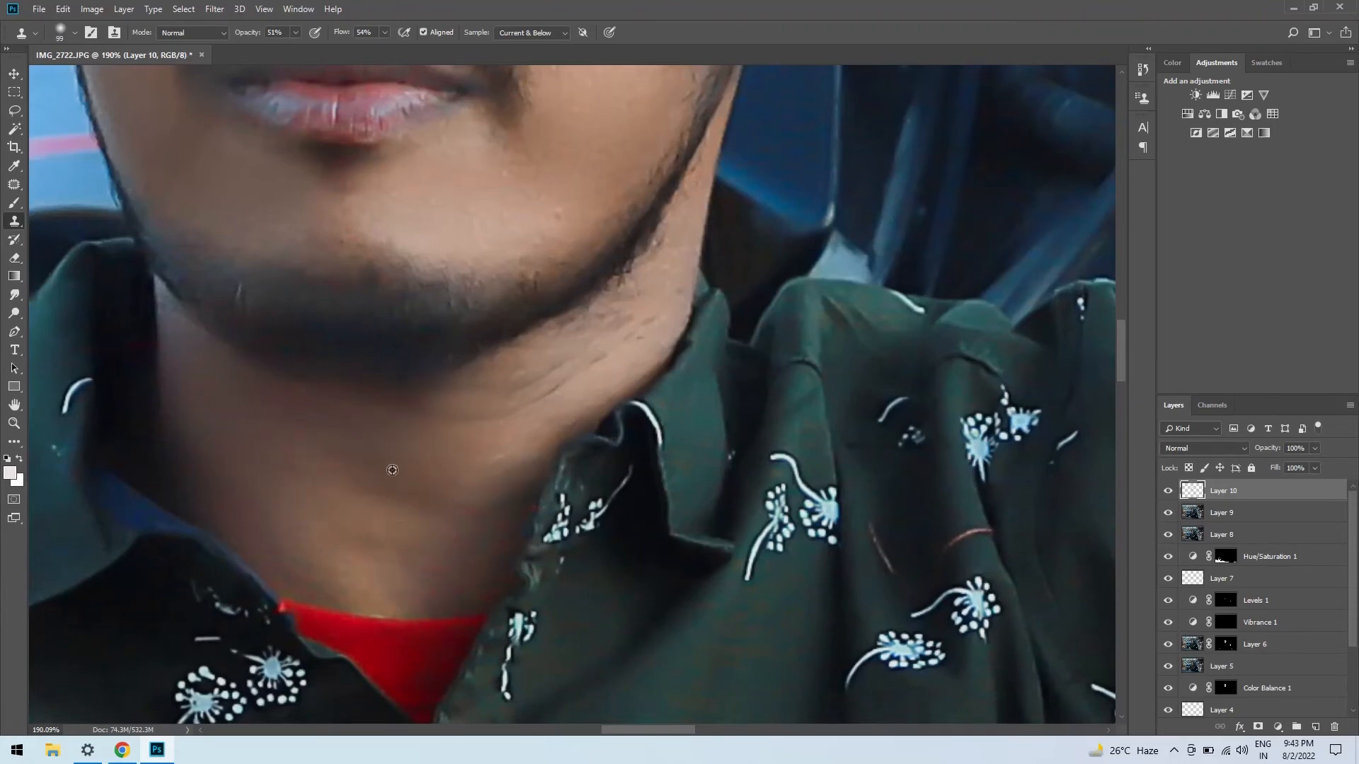
pyautogui.moveTo(475, 495); pyautogui.dragTo(495, 523)
pyautogui.scroll(-10, 1013, 525)
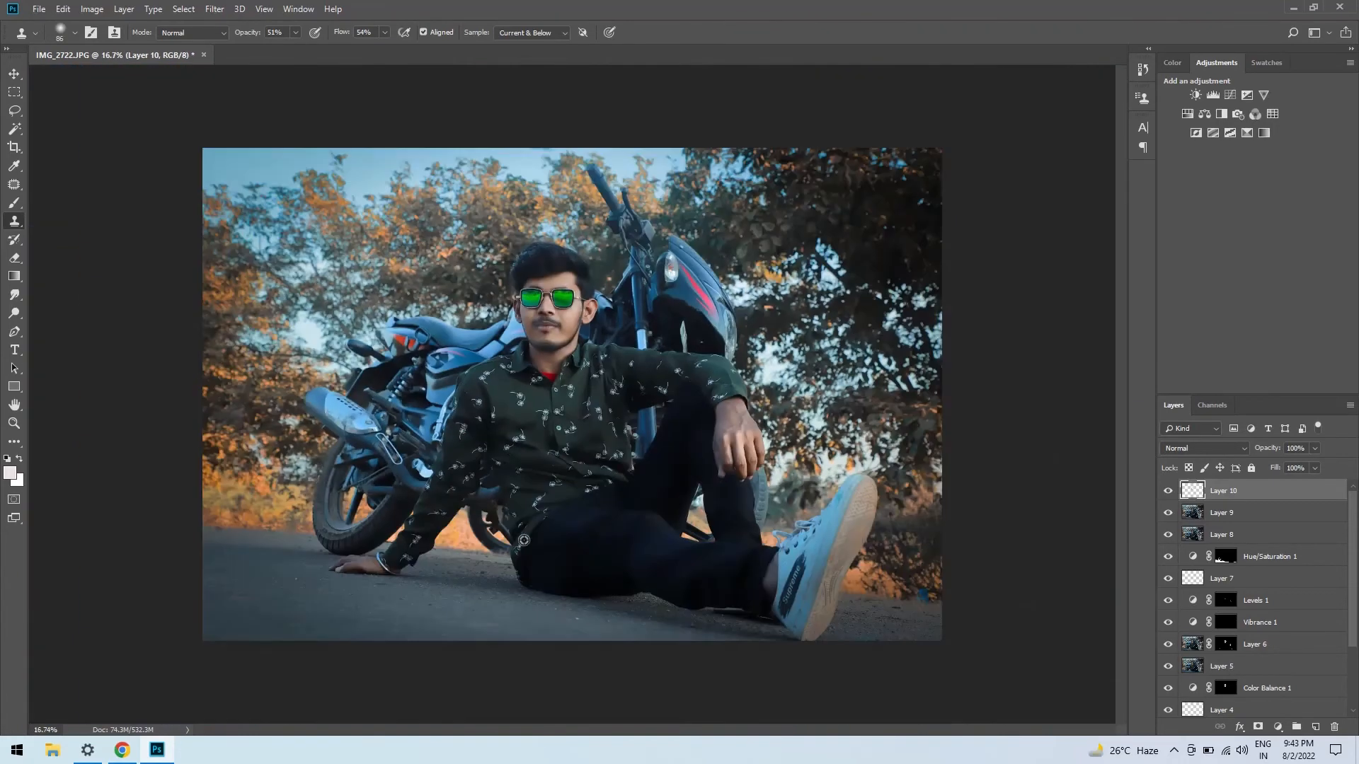
# Step: Add a Brightness/Contrast adjustment layer with contrast 73 and invert its mask to hide the effect
pyautogui.scroll(2, 546, 277)
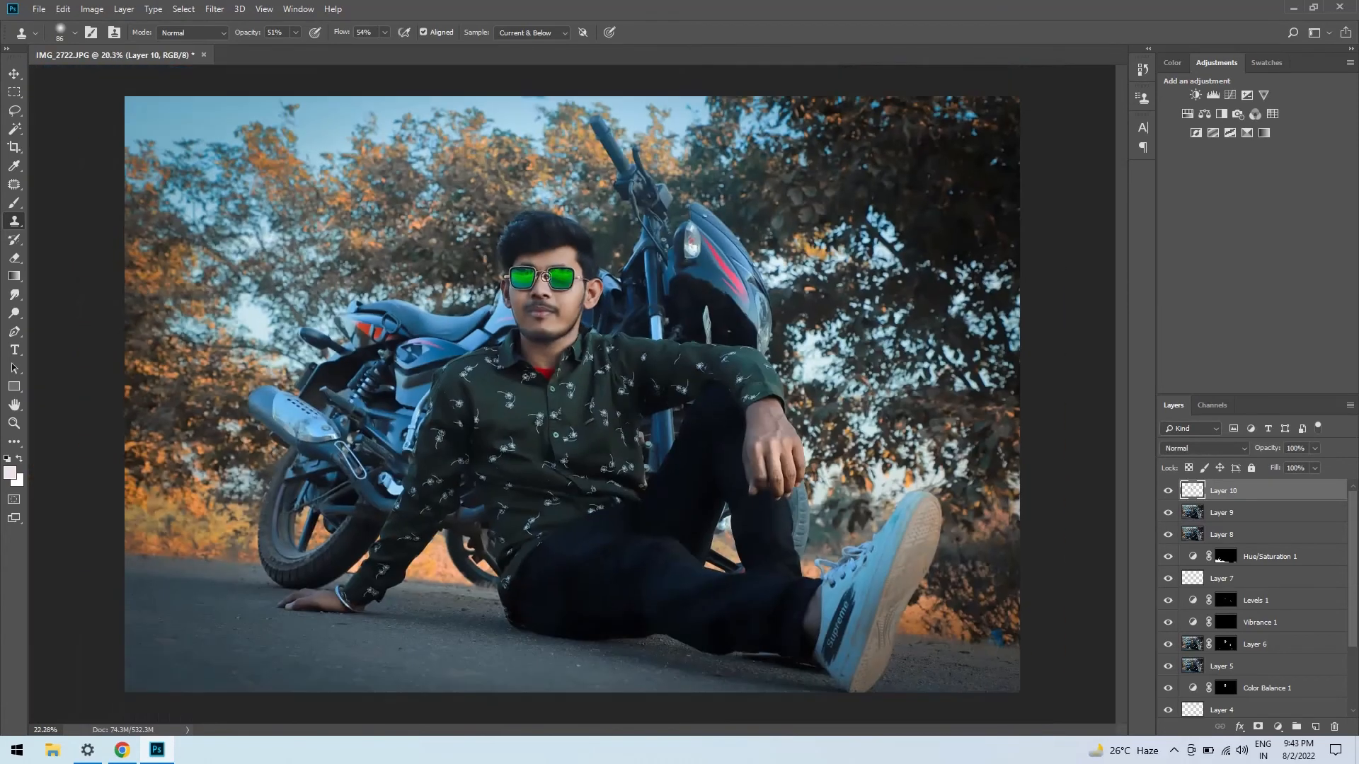
pyautogui.click(1195, 95)
pyautogui.moveTo(965, 204); pyautogui.dragTo(1035, 208)
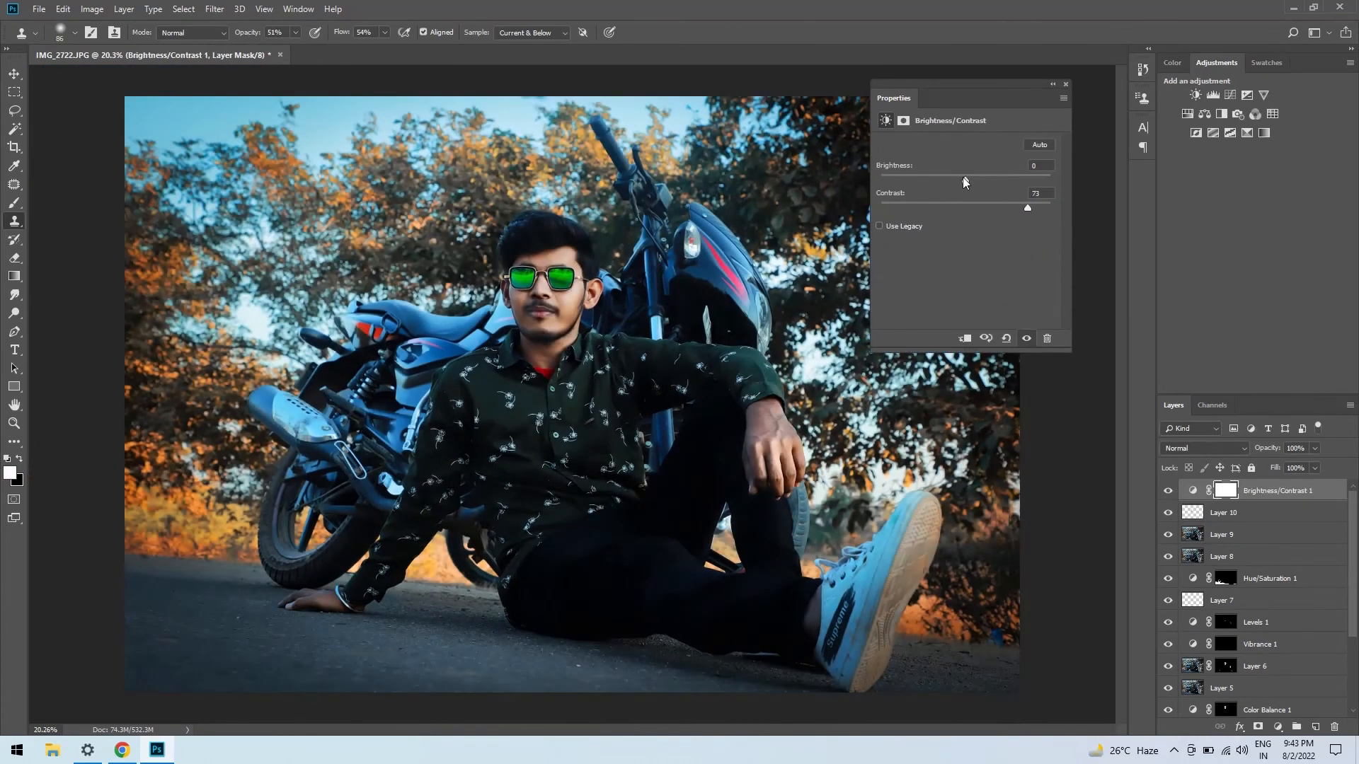
pyautogui.click(1065, 84)
pyautogui.hotkey('ctrl', 'i')
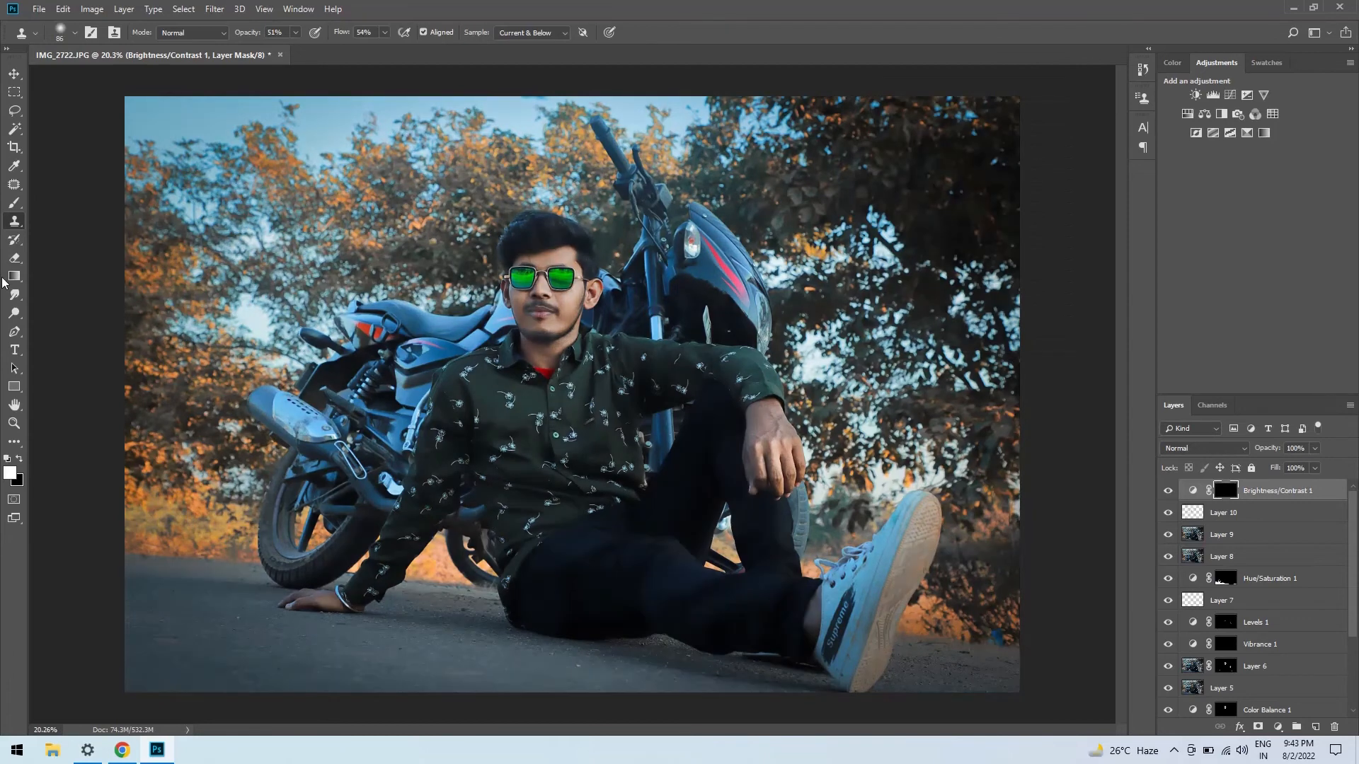
# Step: Paint the contrast into the background and road with a large white brush at 55% opacity, and set the adjustment layer's opacity to 80%
pyautogui.press('b')
pyautogui.moveTo(394, 173)
pyautogui.mouseDown()
pyautogui.moveTo(467, 198)
pyautogui.moveTo(283, 196)
pyautogui.moveTo(256, 276)
pyautogui.moveTo(183, 342)
pyautogui.moveTo(195, 333)
pyautogui.mouseUp()
pyautogui.scroll(-3, 297, 312)
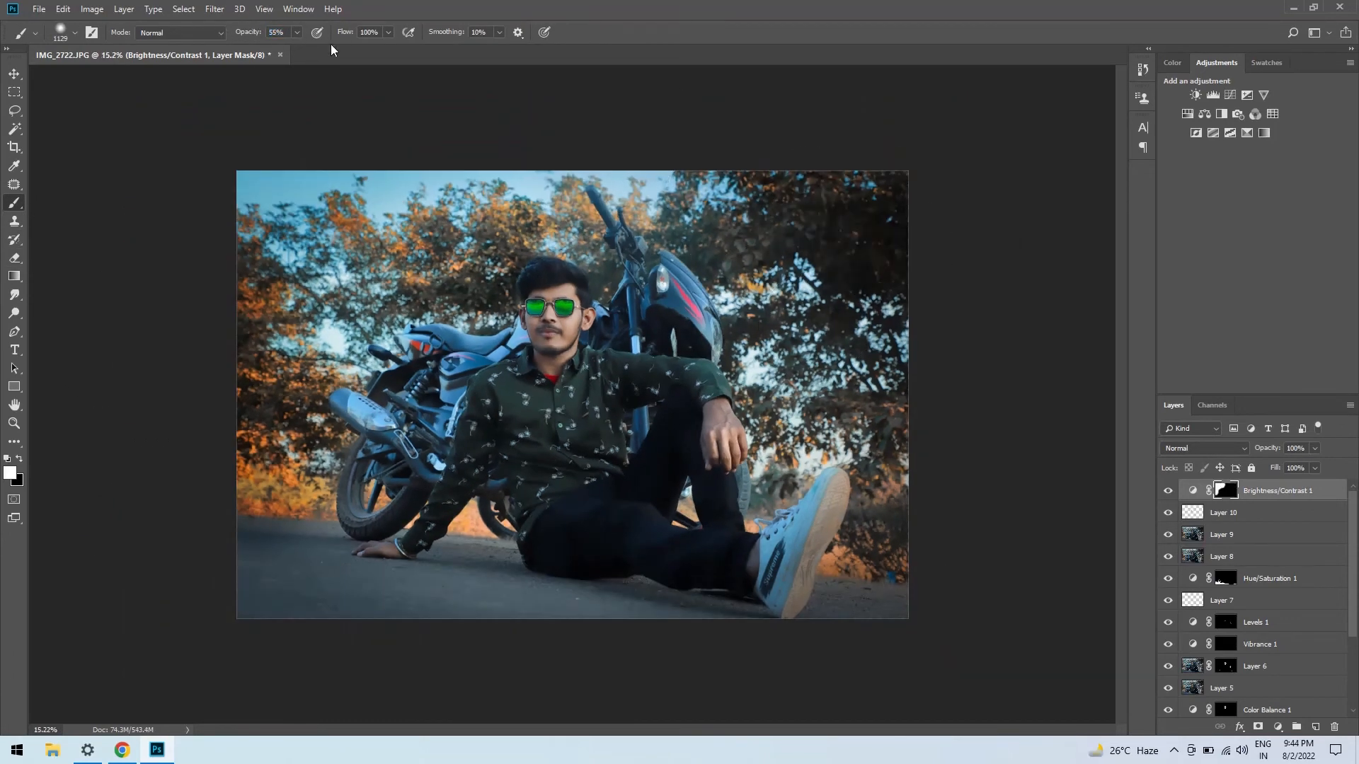
pyautogui.moveTo(666, 290); pyautogui.dragTo(697, 290)
pyautogui.moveTo(745, 328)
pyautogui.mouseDown()
pyautogui.moveTo(454, 344)
pyautogui.moveTo(285, 605)
pyautogui.mouseUp()
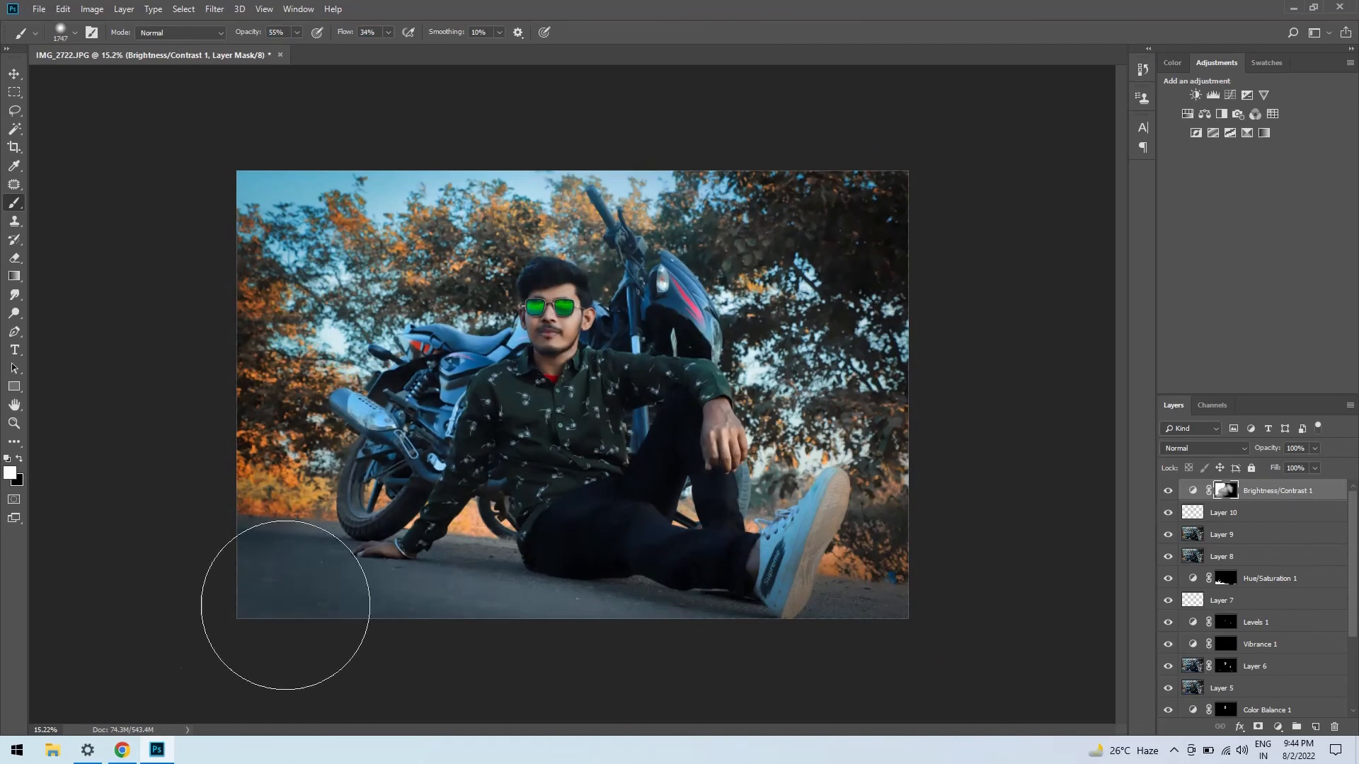
pyautogui.moveTo(947, 246)
pyautogui.mouseDown()
pyautogui.moveTo(797, 465)
pyautogui.moveTo(779, 206)
pyautogui.moveTo(934, 278)
pyautogui.mouseUp()
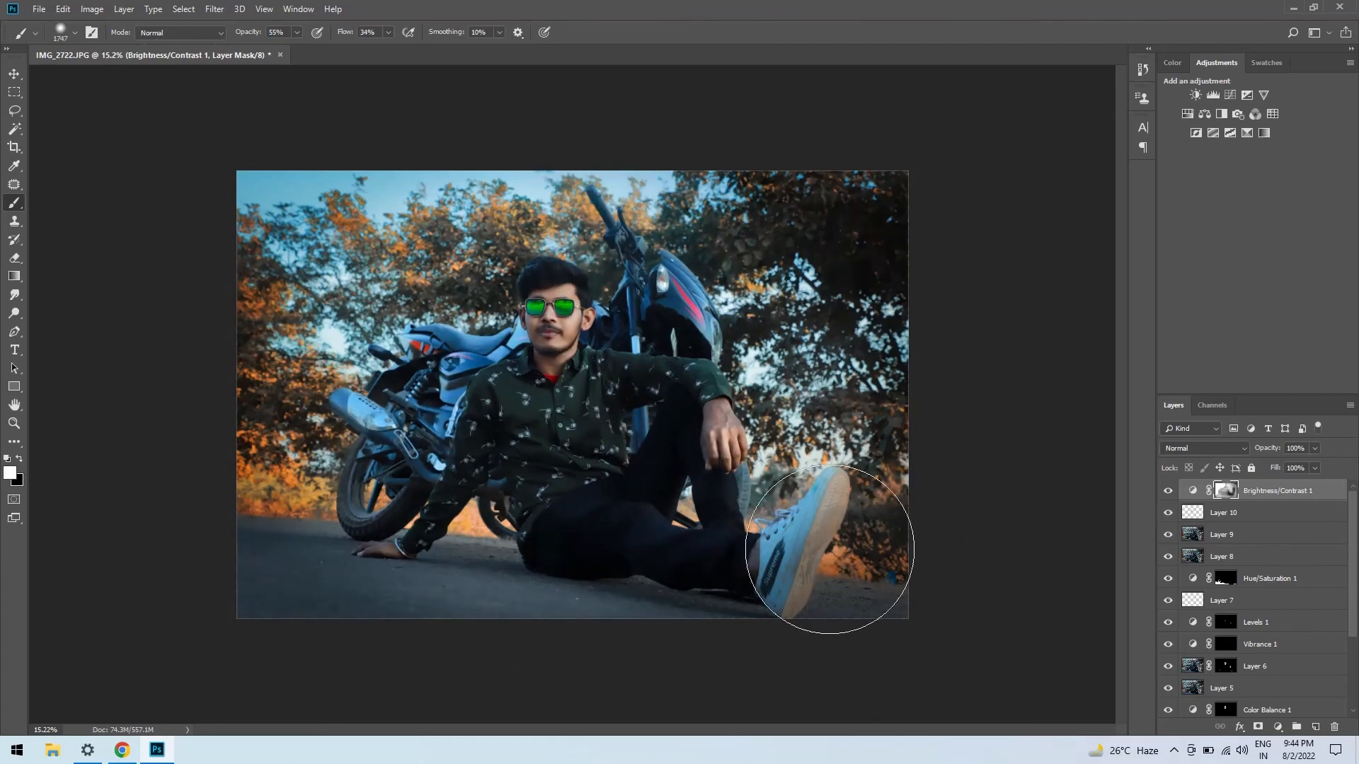
pyautogui.moveTo(1274, 448)
pyautogui.mouseDown()
pyautogui.moveTo(1245, 449)
pyautogui.moveTo(1269, 450)
pyautogui.mouseUp()
pyautogui.scroll(-3, 1288, 556)
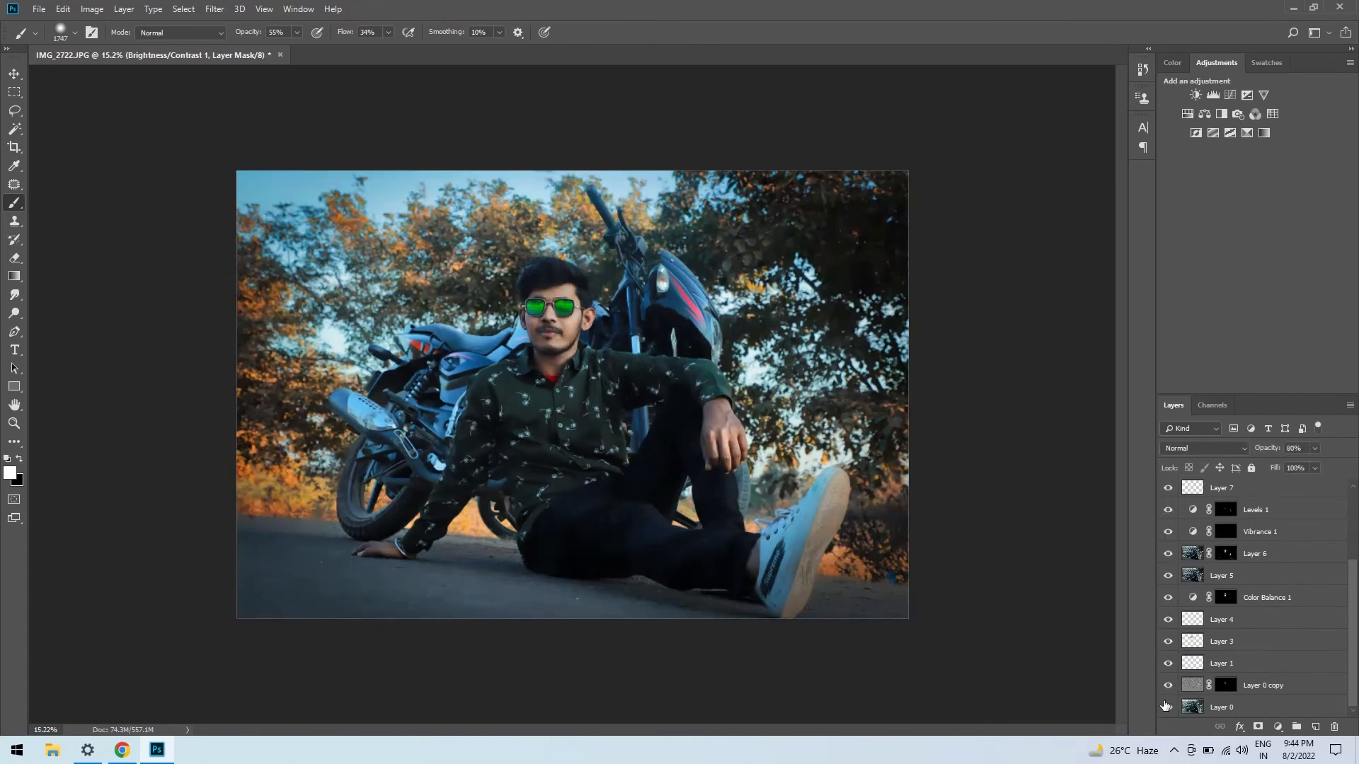